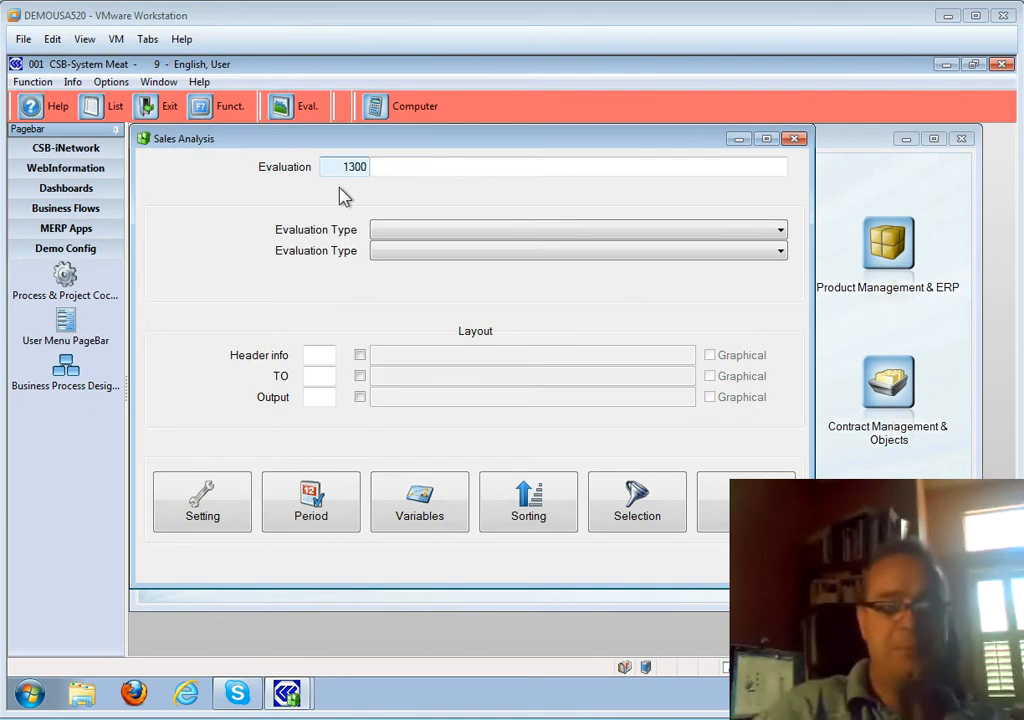
- Create a new sales analysis evaluation numbered 13000 and name it 'My YTD Report'
key(BackSpace)
key(BackSpace)
key(BackSpace)
key(BackSpace)
key(BackSpace)
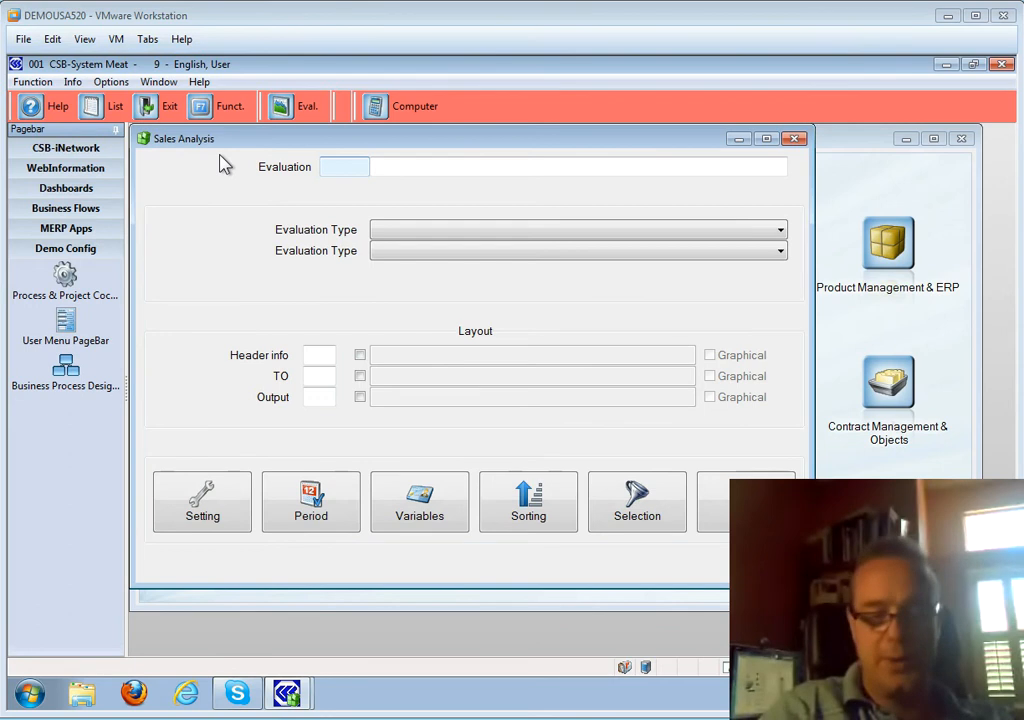
text(13000)
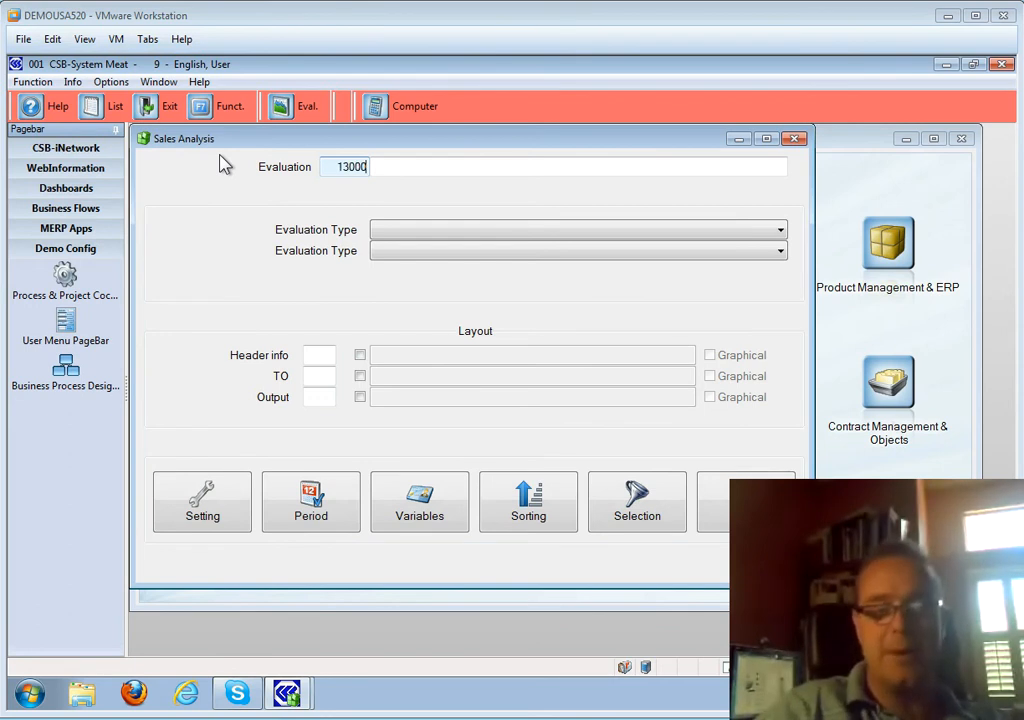
key(Return)
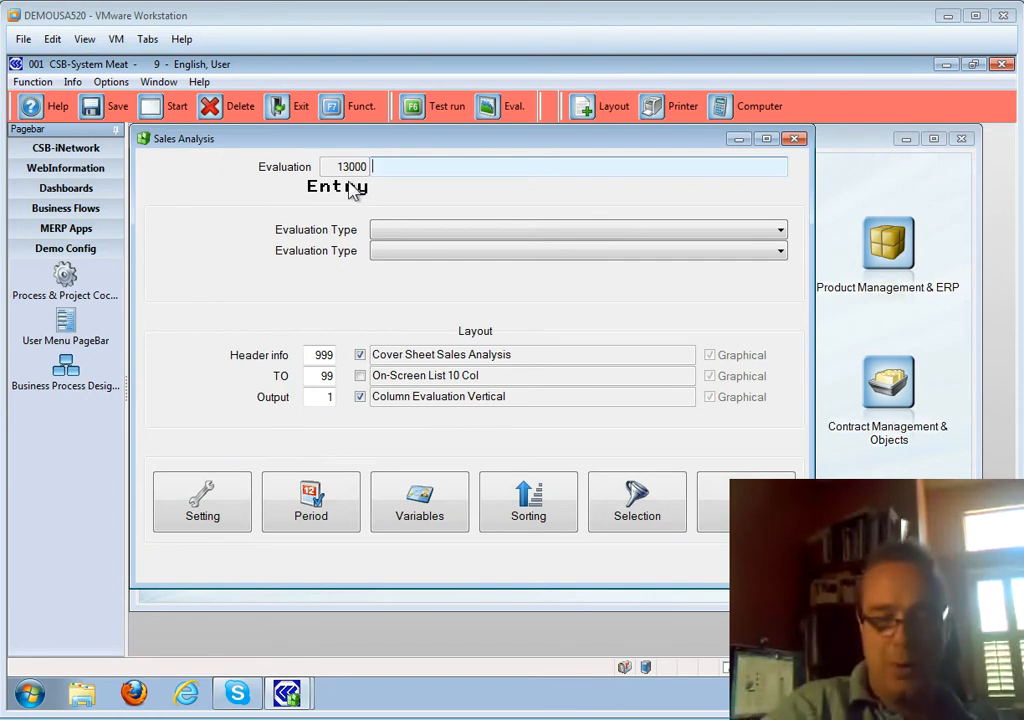
text(My YTD Report)
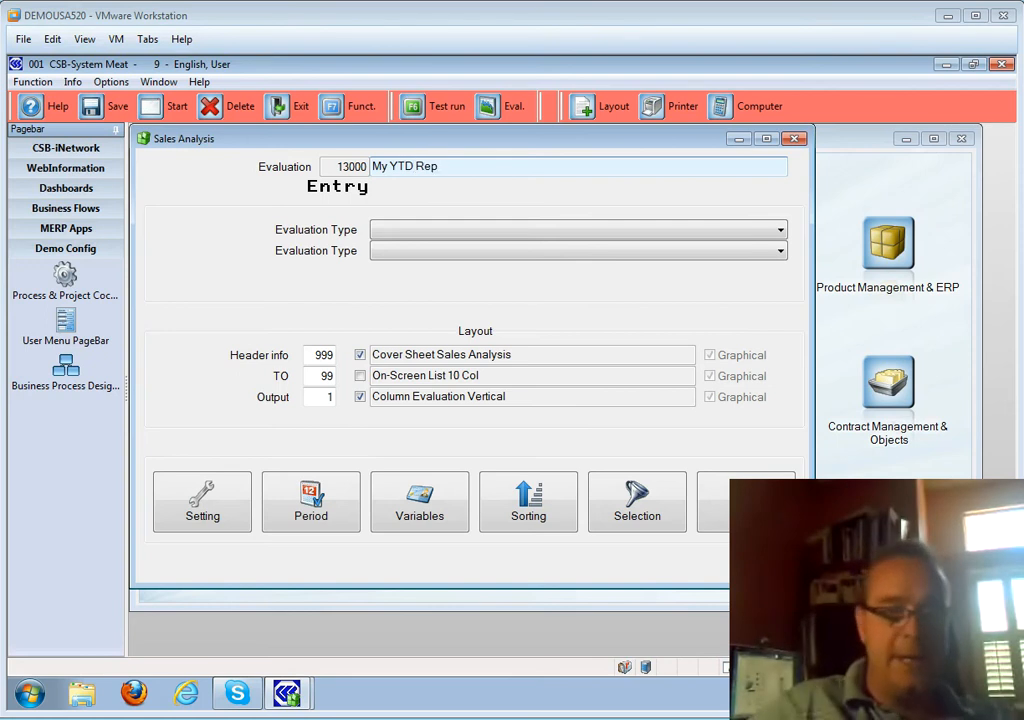
- Set the evaluation type to Customer Data, column oriented, with layouts Header info 999, TO 99 and Output 1
click(489, 230)
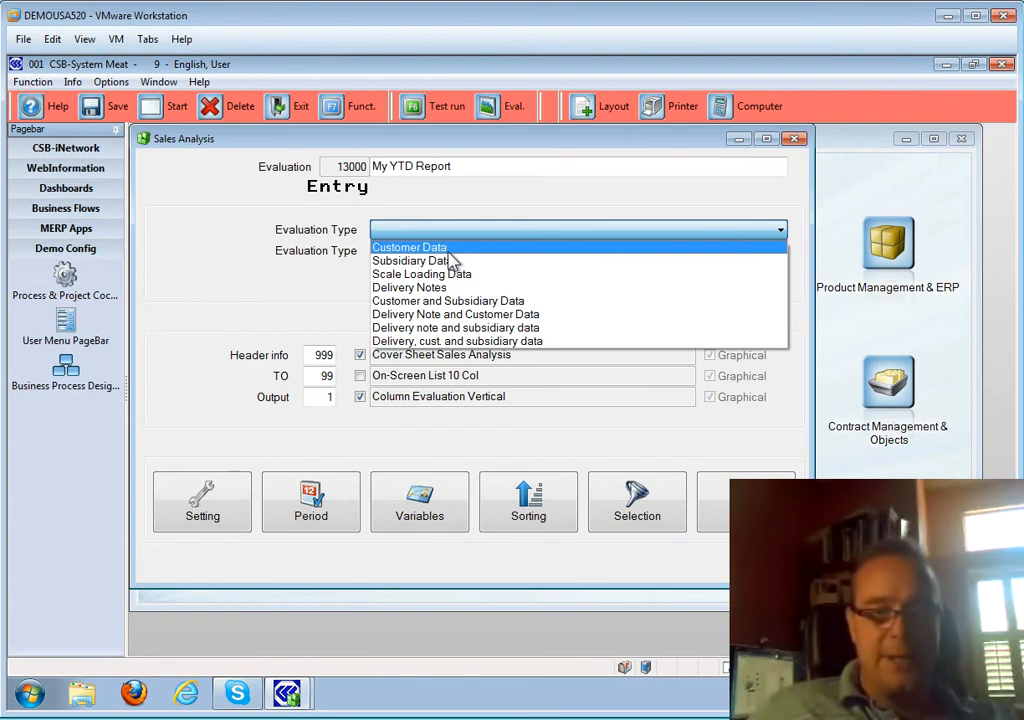
click(452, 251)
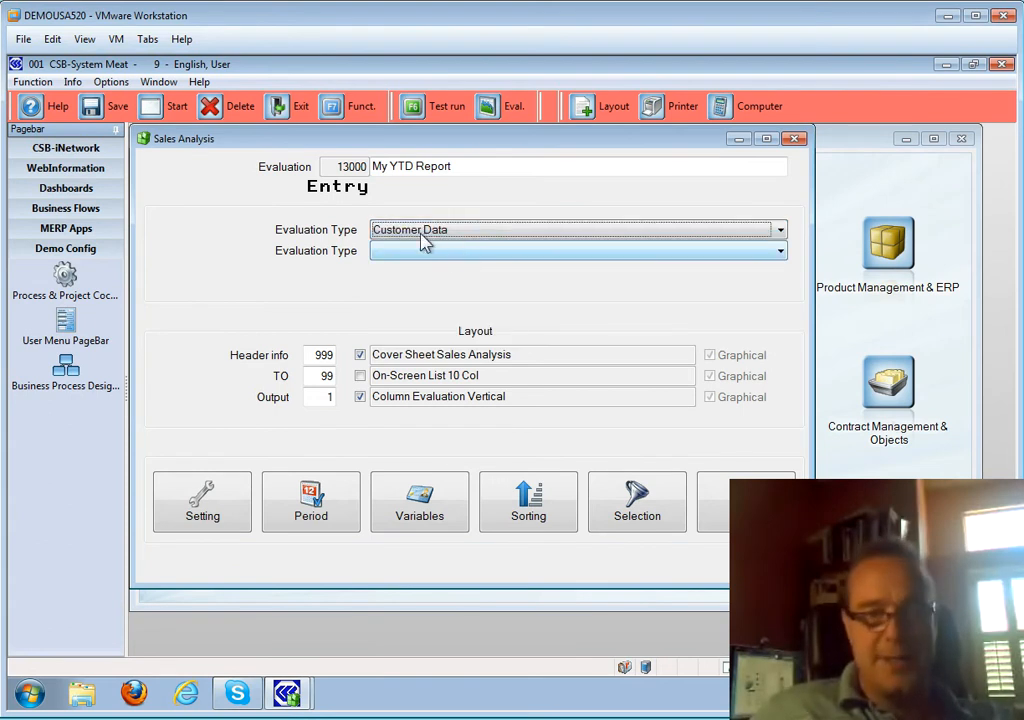
click(486, 231)
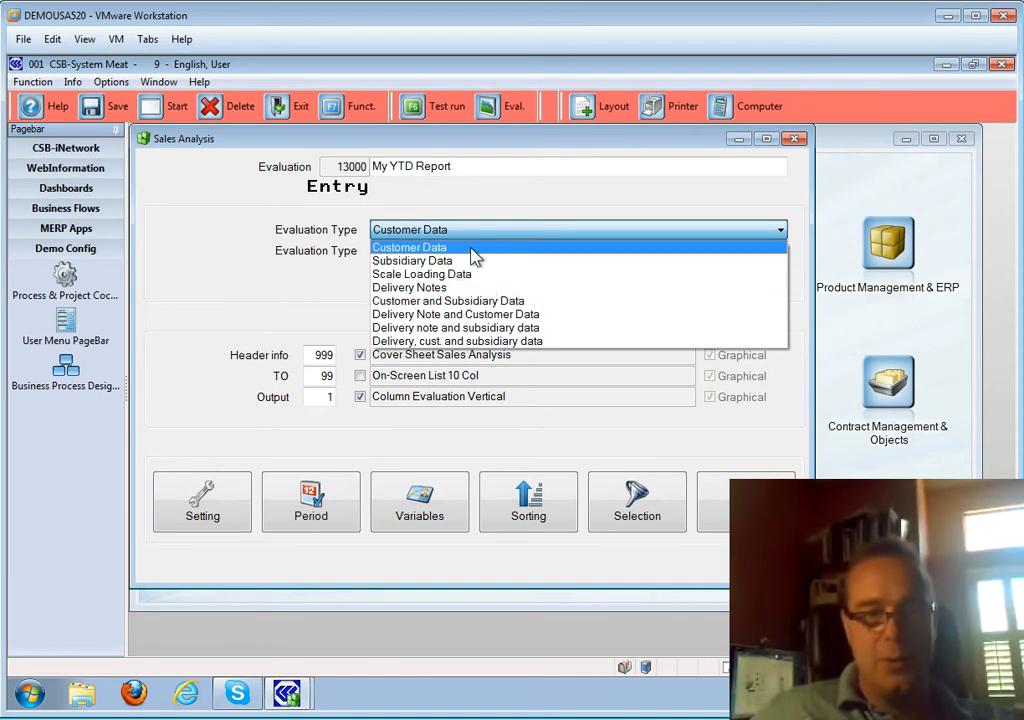
click(464, 249)
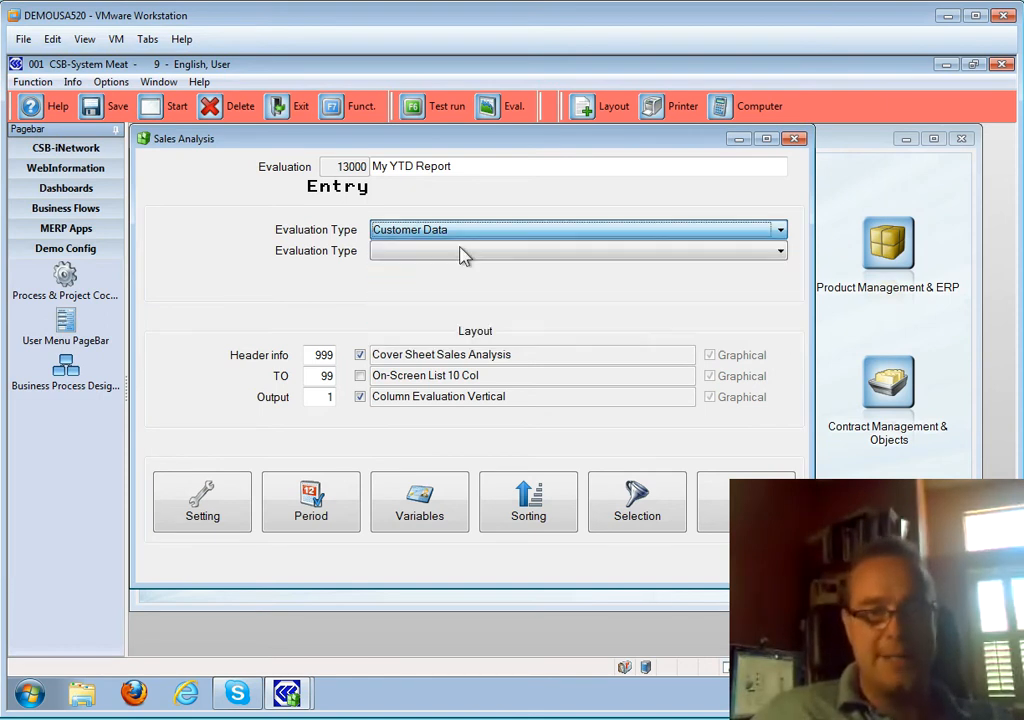
click(494, 252)
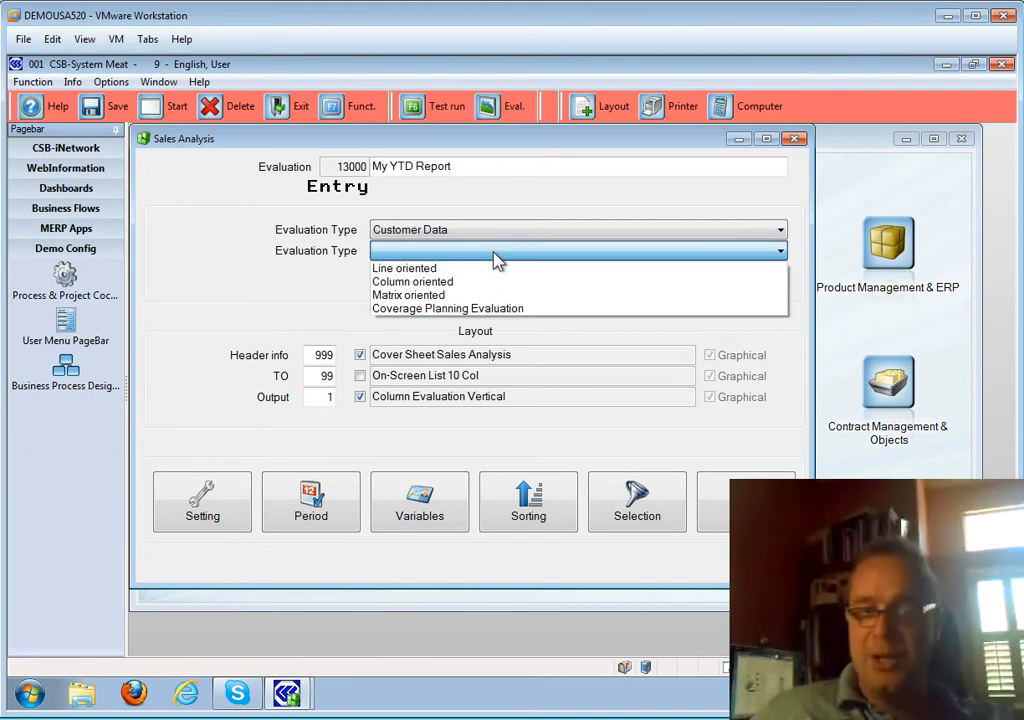
click(453, 286)
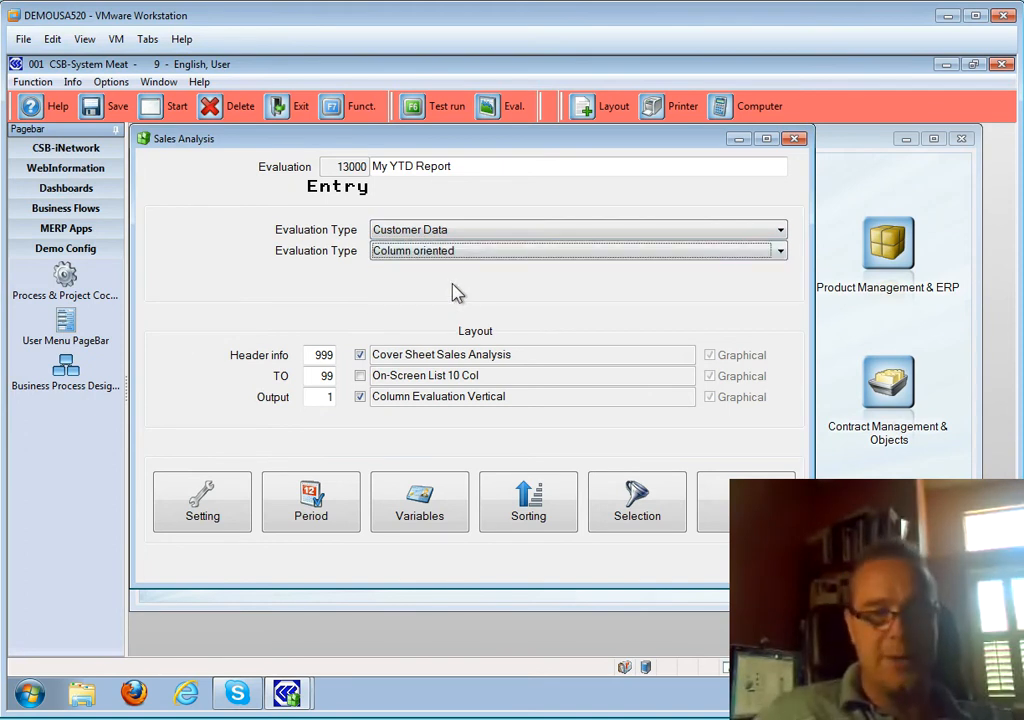
click(313, 355)
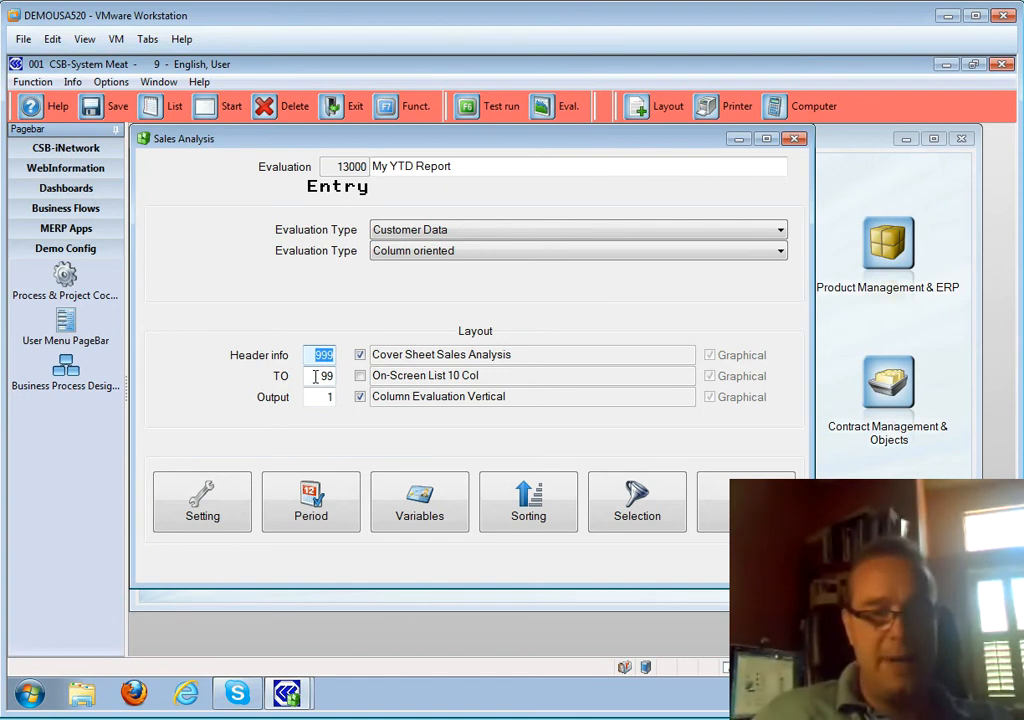
click(316, 376)
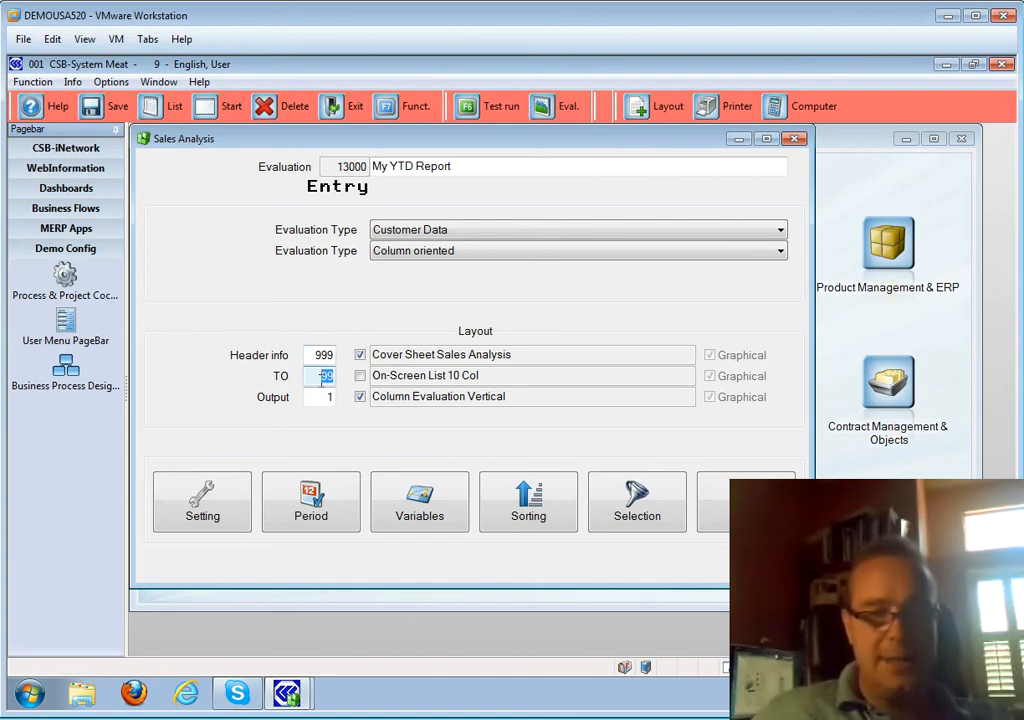
click(318, 398)
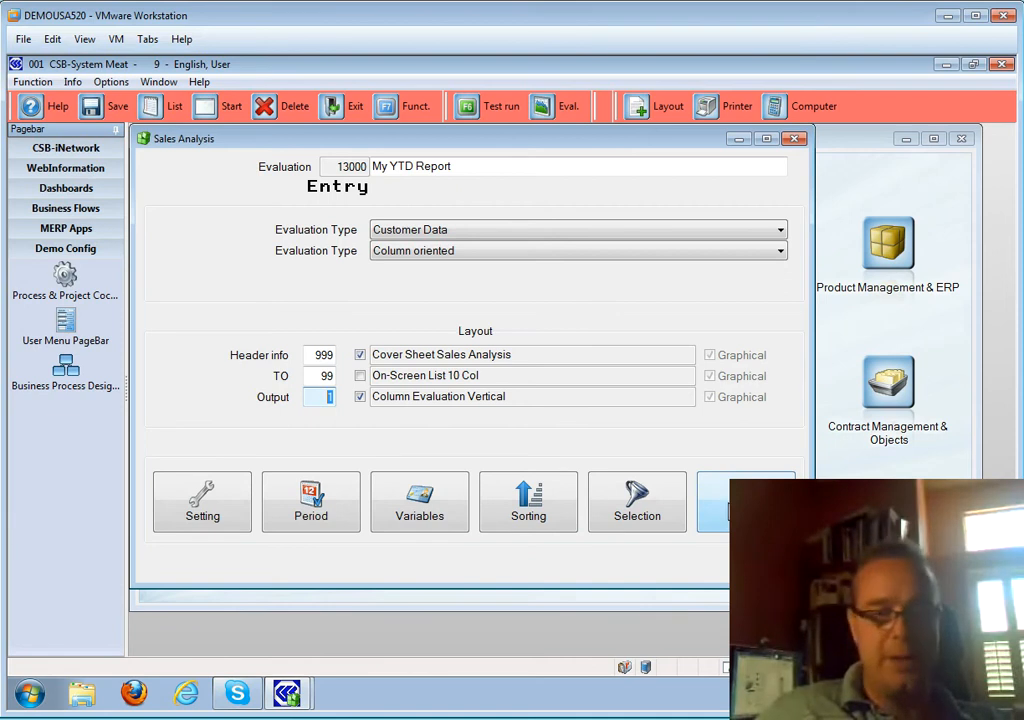
- In Standard Settings, show values as 1 Normal Visualization and take pricing from statistics
click(203, 500)
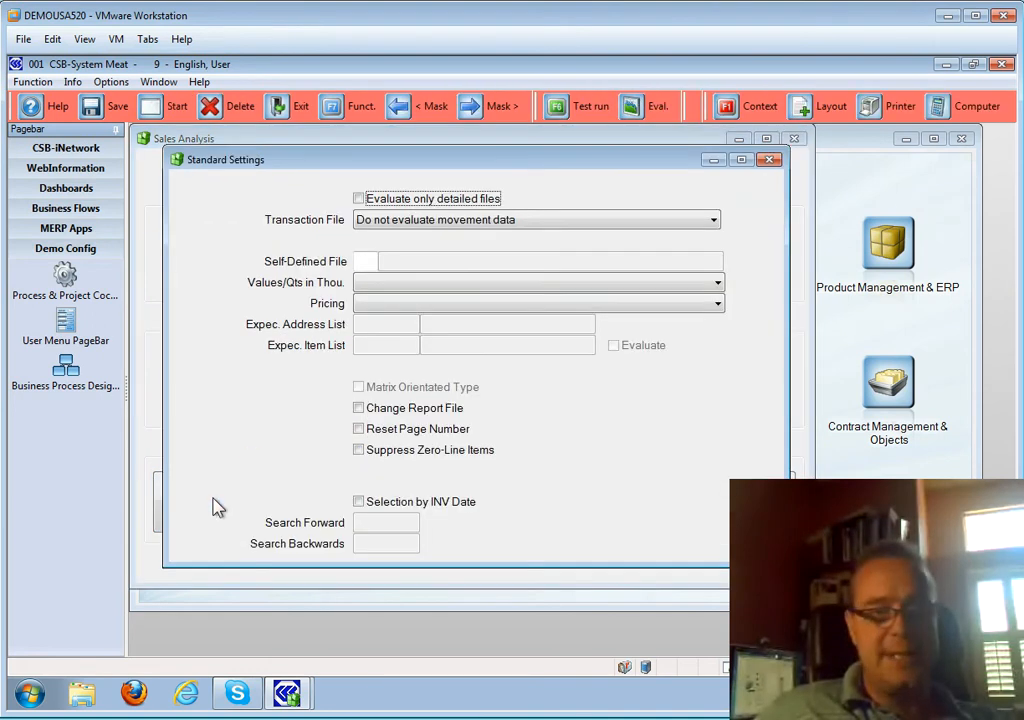
click(578, 282)
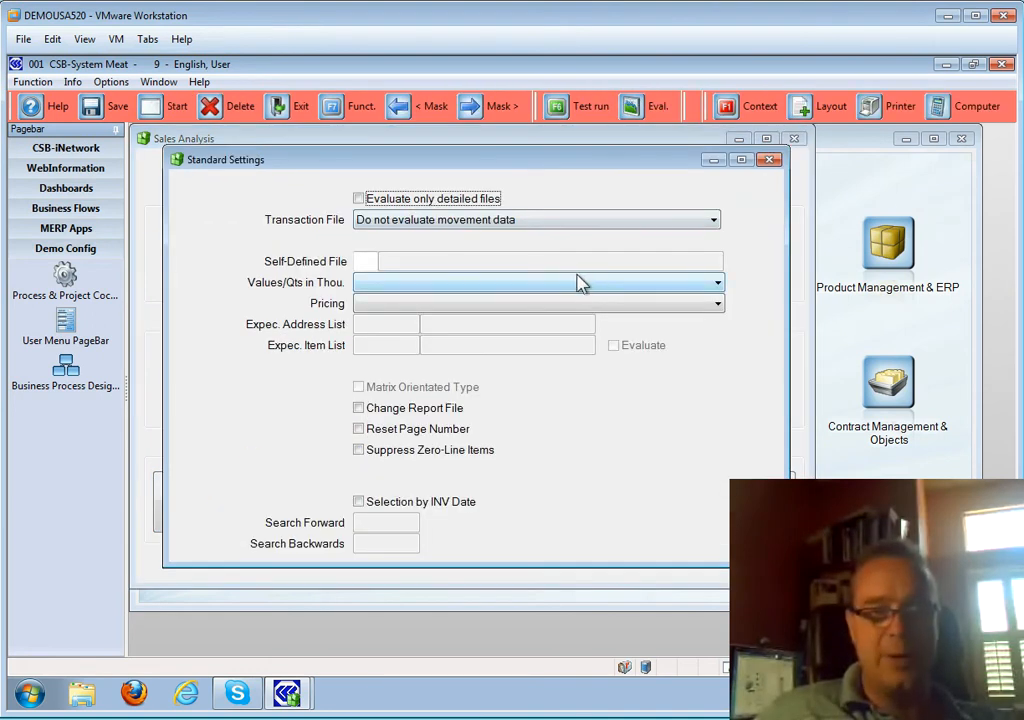
click(528, 297)
click(578, 305)
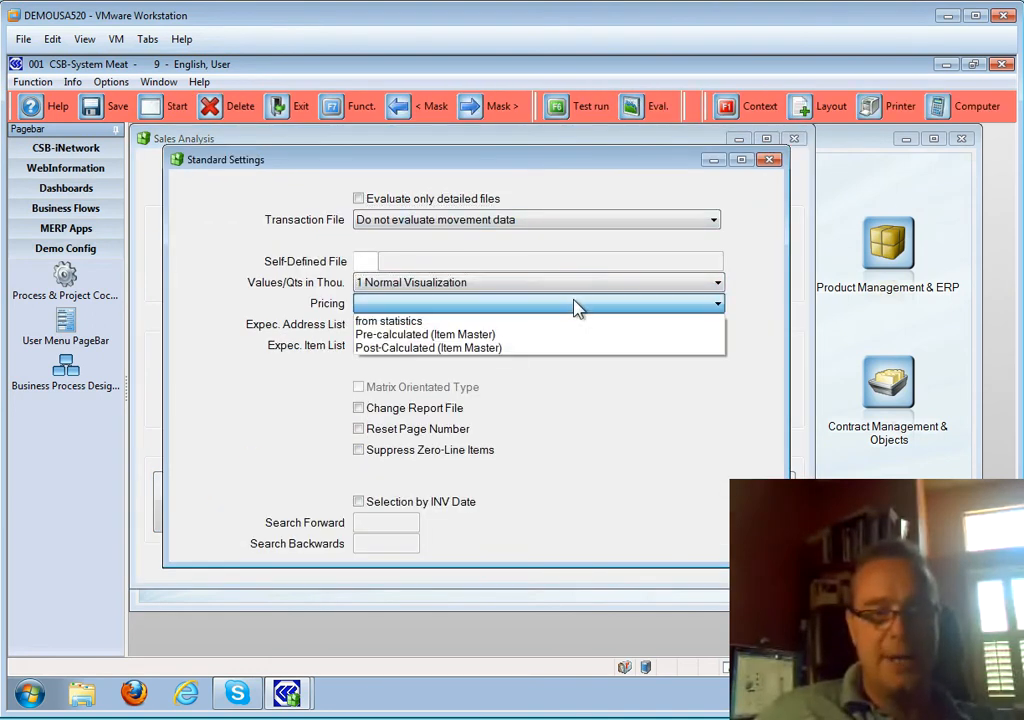
click(478, 319)
click(418, 307)
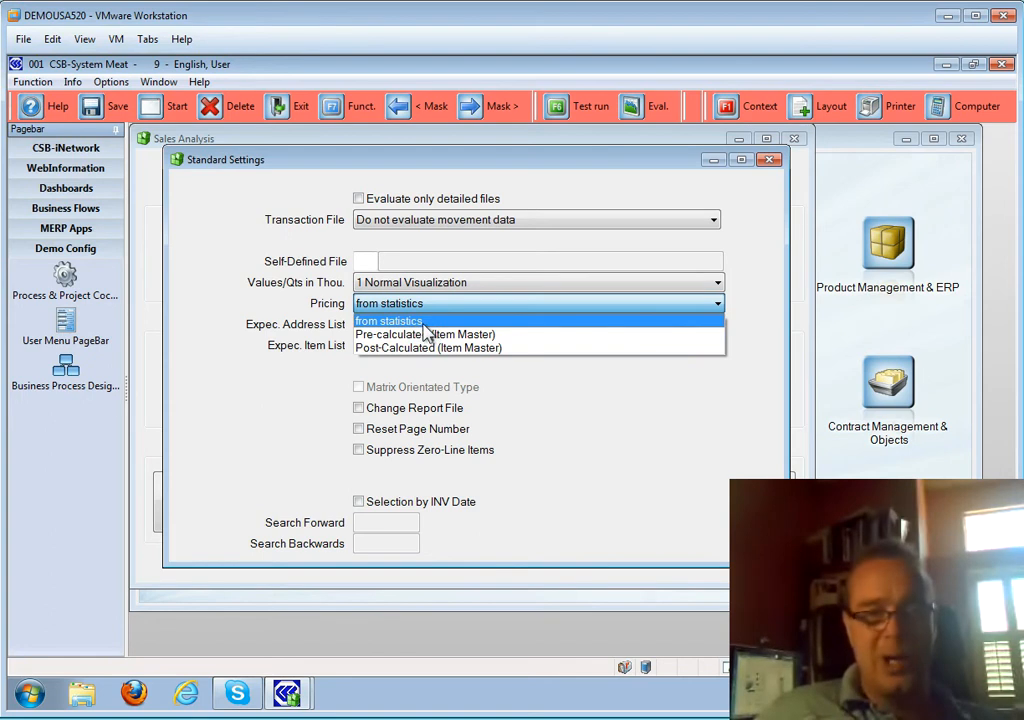
click(423, 323)
click(397, 308)
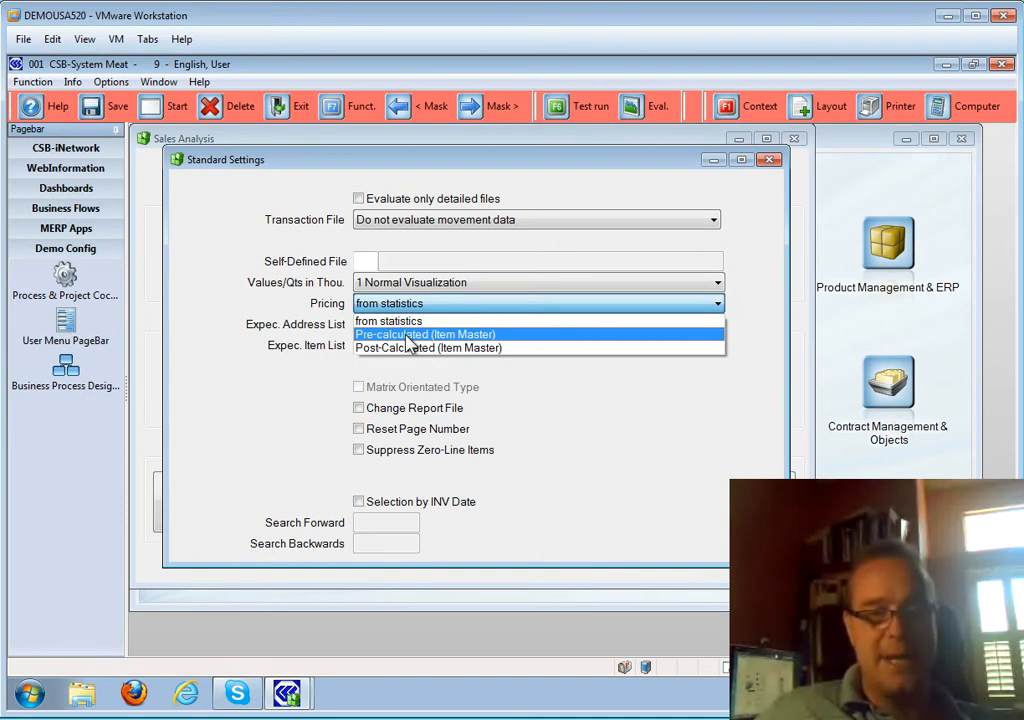
click(404, 325)
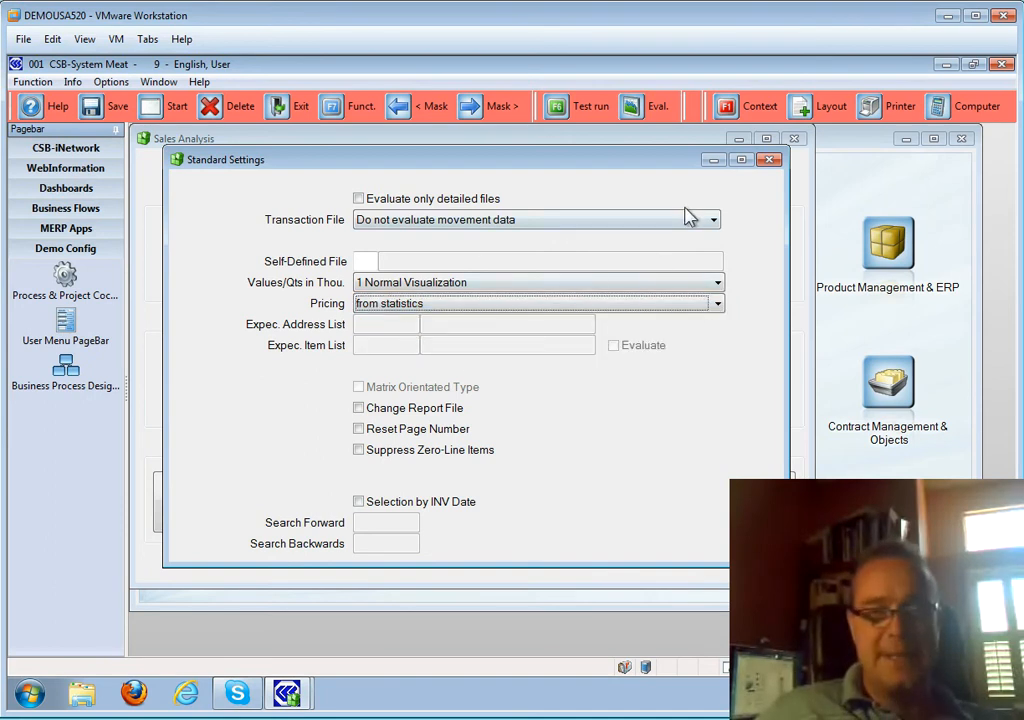
click(770, 161)
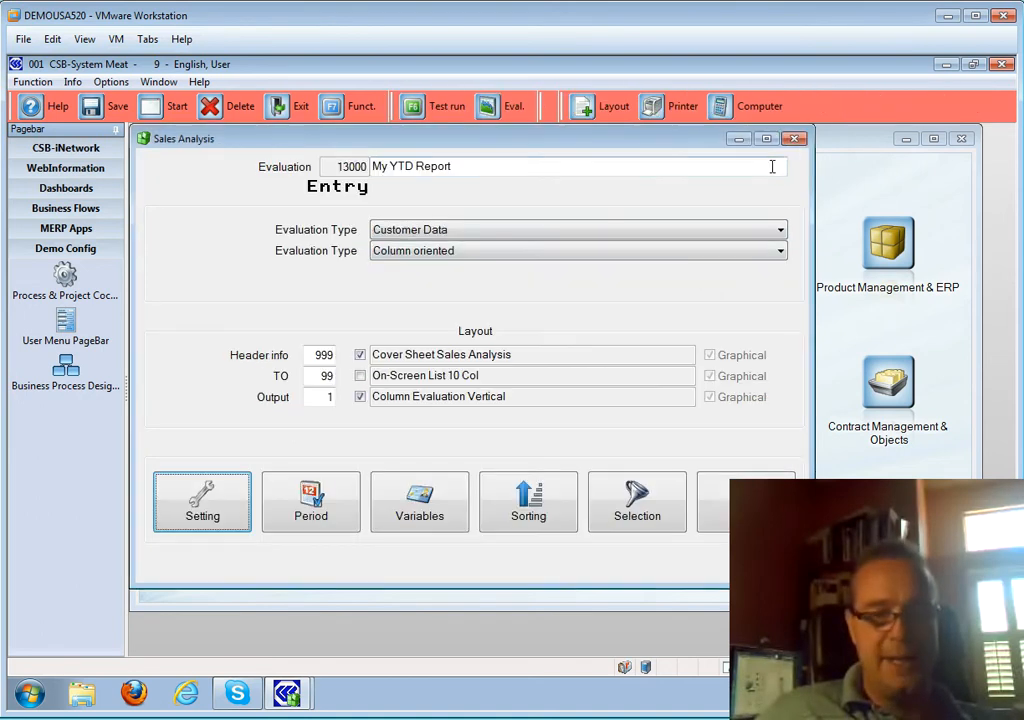
- Set the period start to Relative Date Interval Start, interval Year, 0 intervals, giving 01-1-12
click(318, 505)
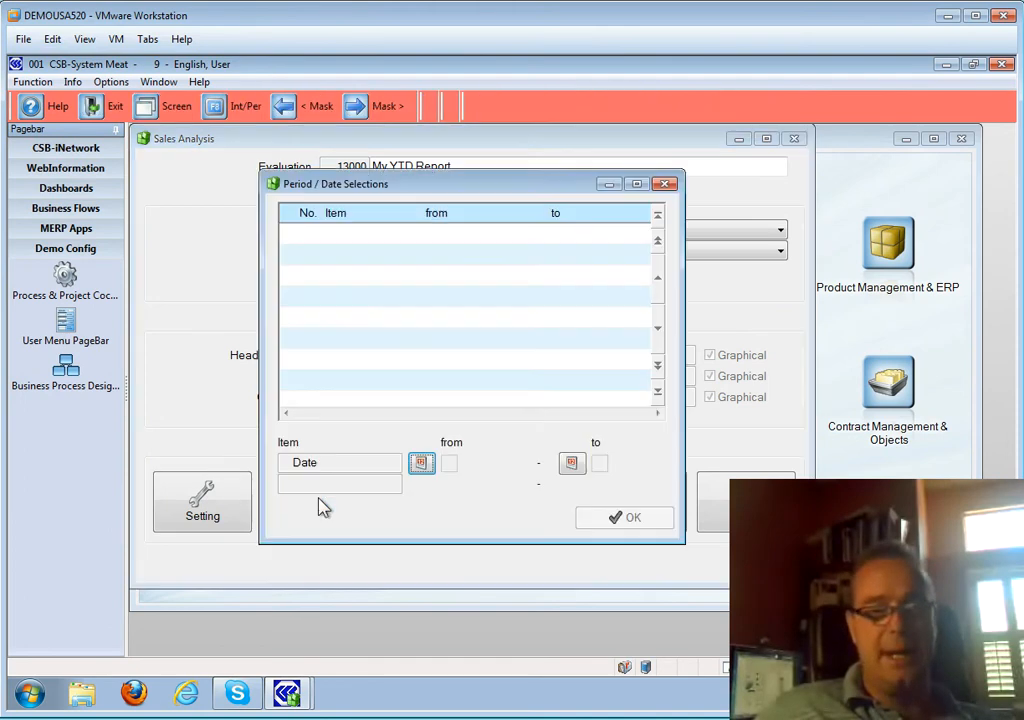
click(420, 464)
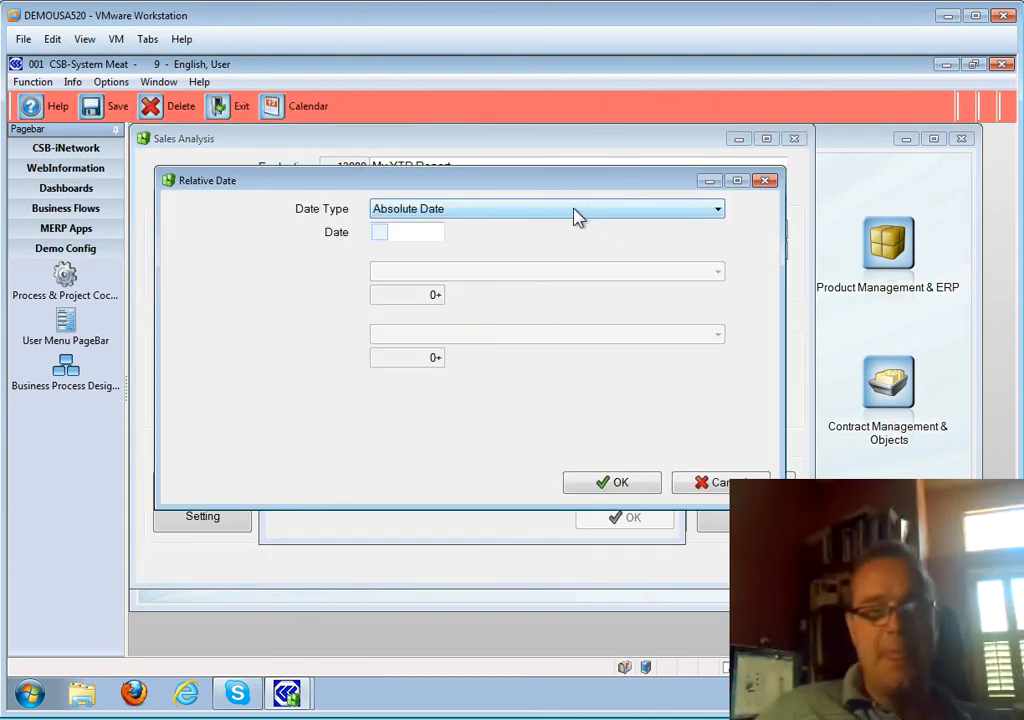
click(545, 214)
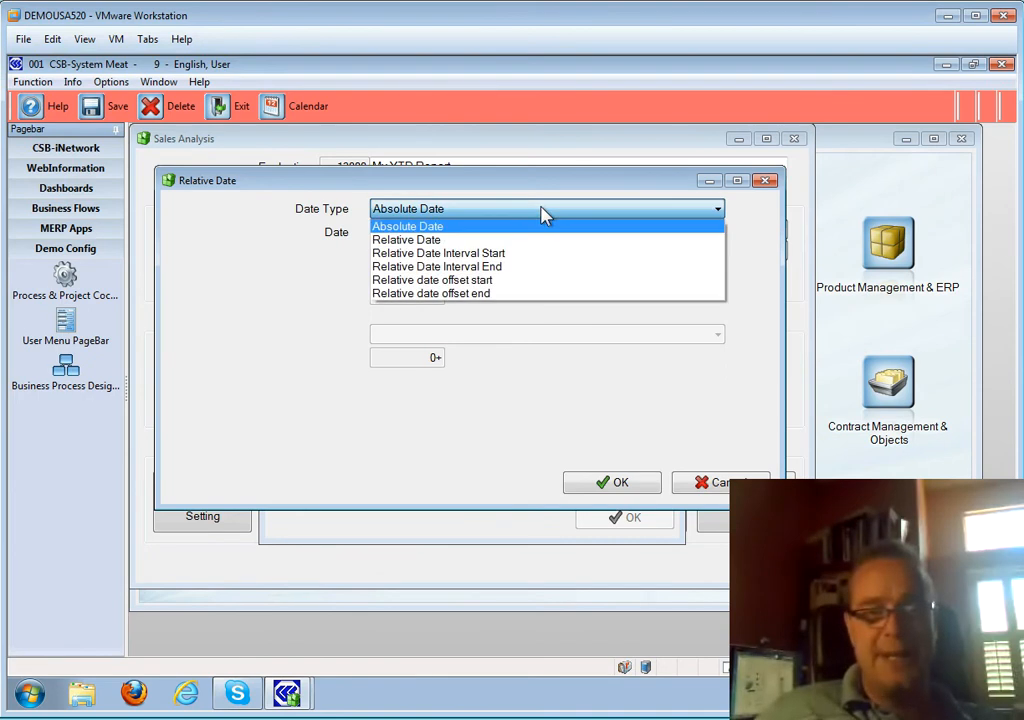
click(499, 255)
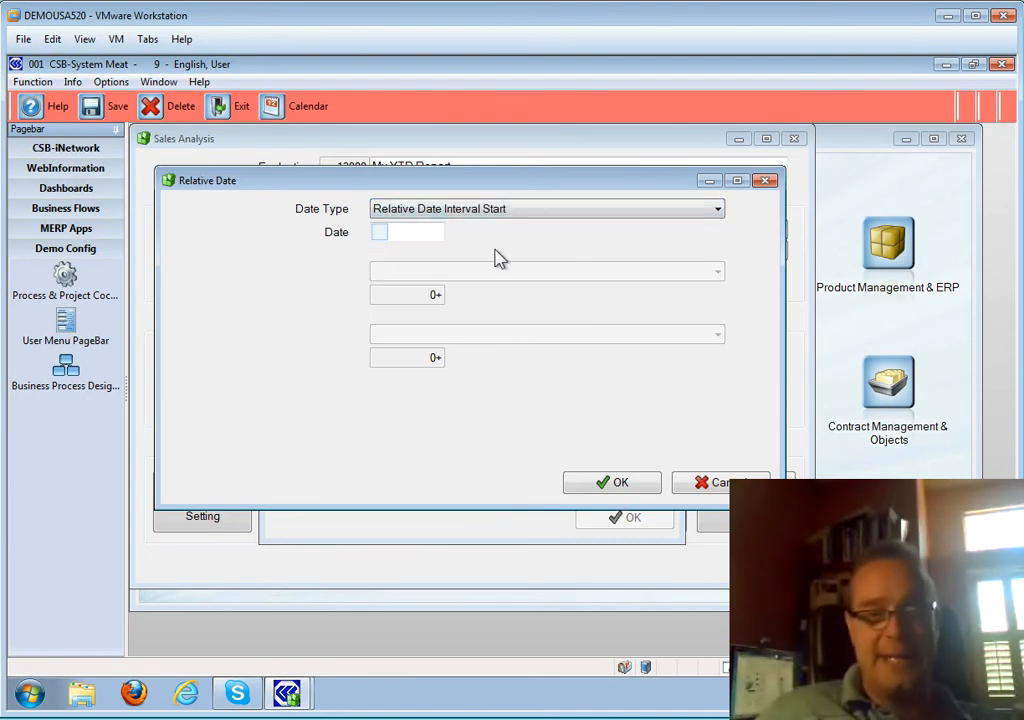
click(520, 214)
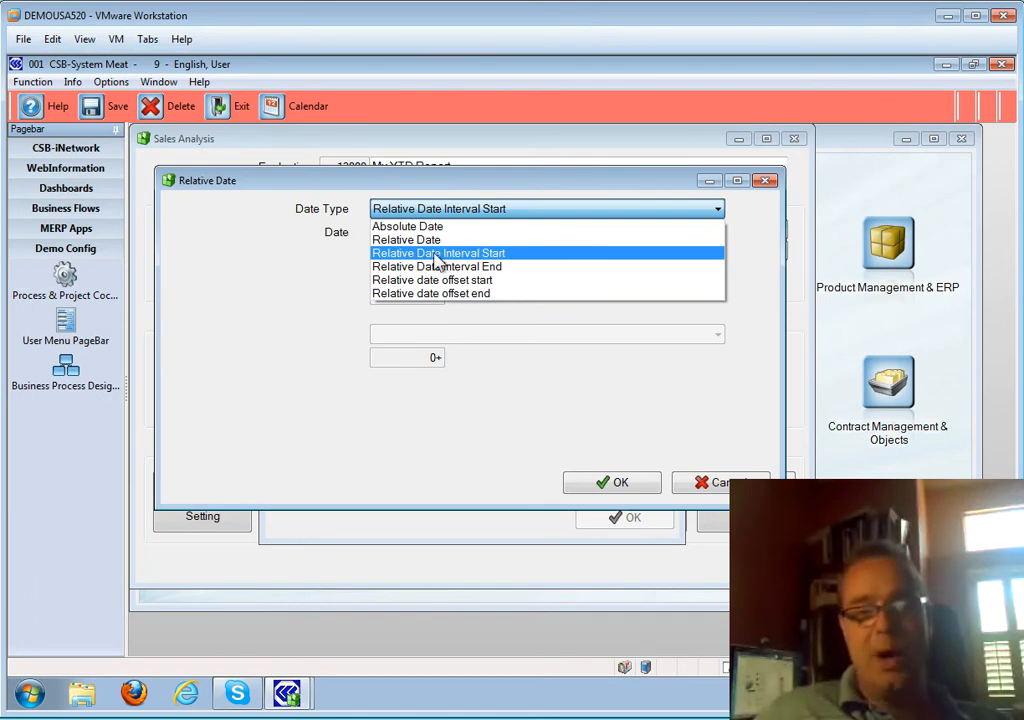
click(440, 256)
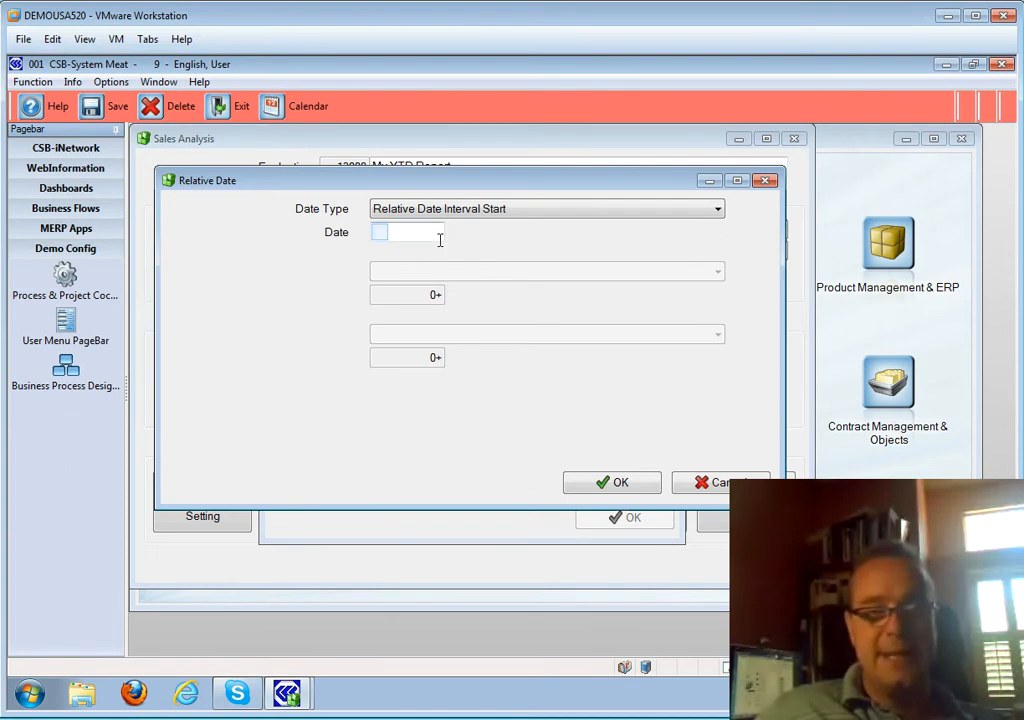
click(480, 272)
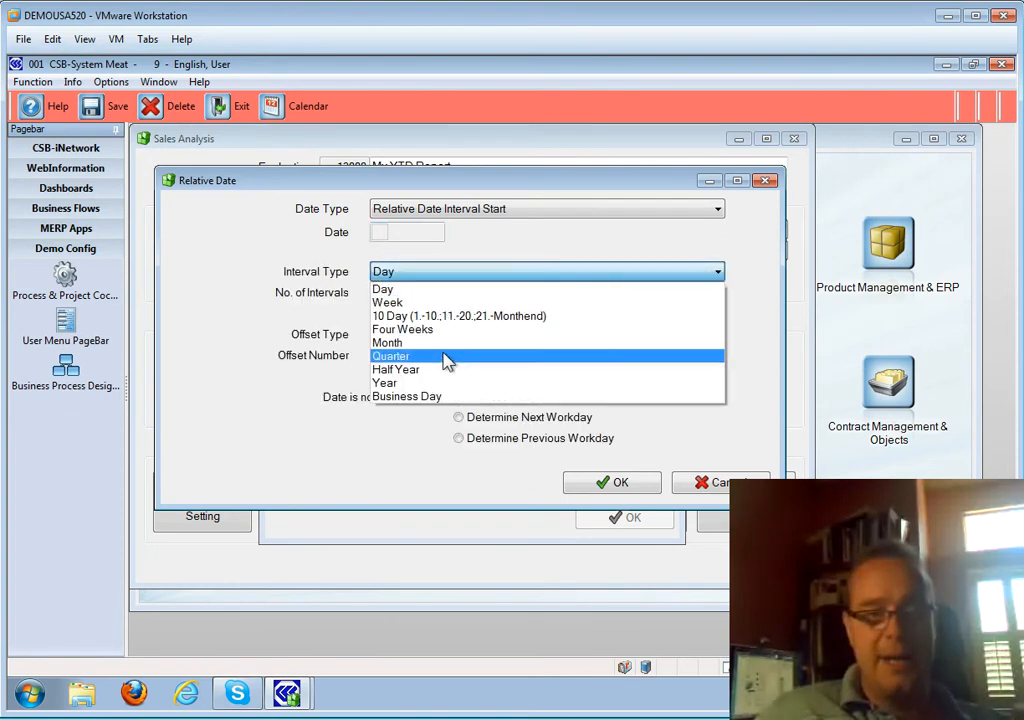
click(441, 383)
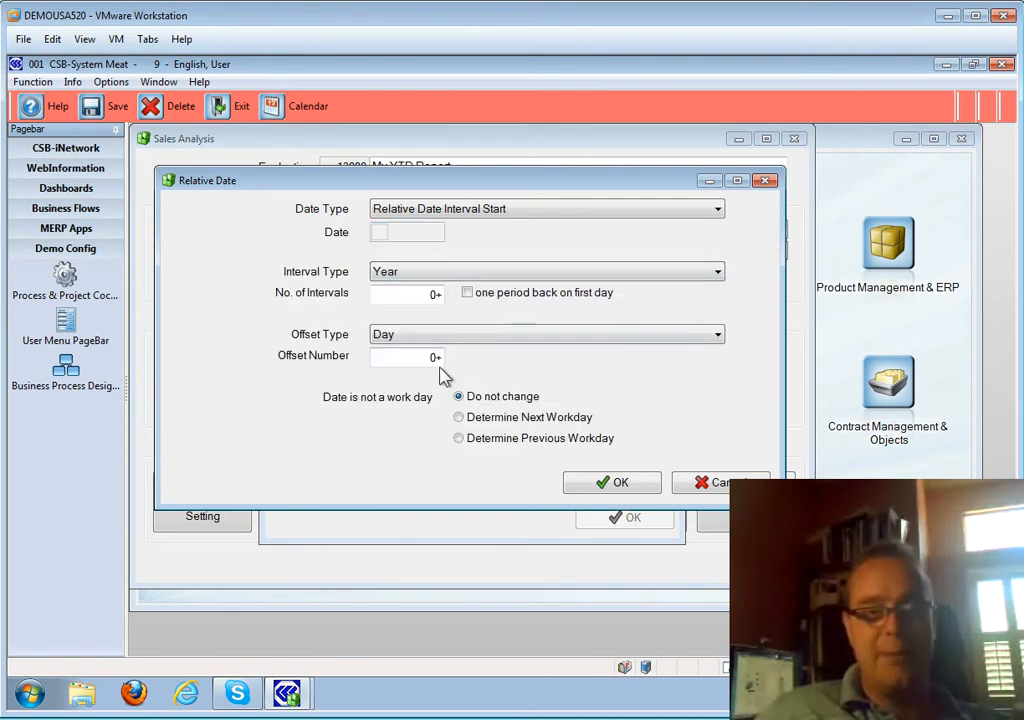
click(421, 293)
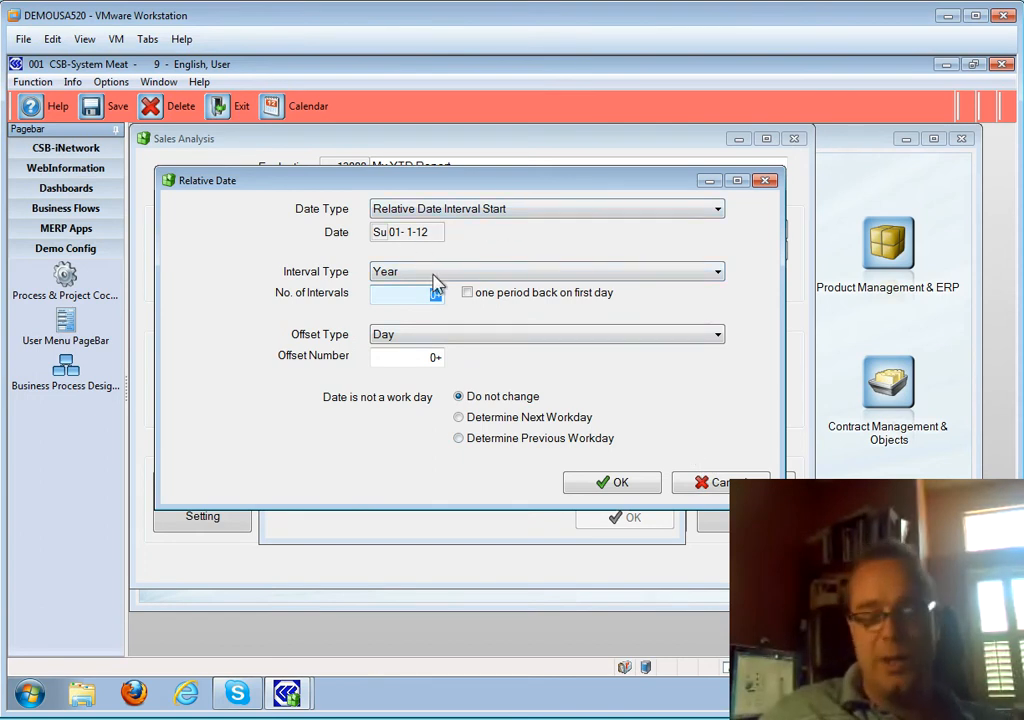
text(-)
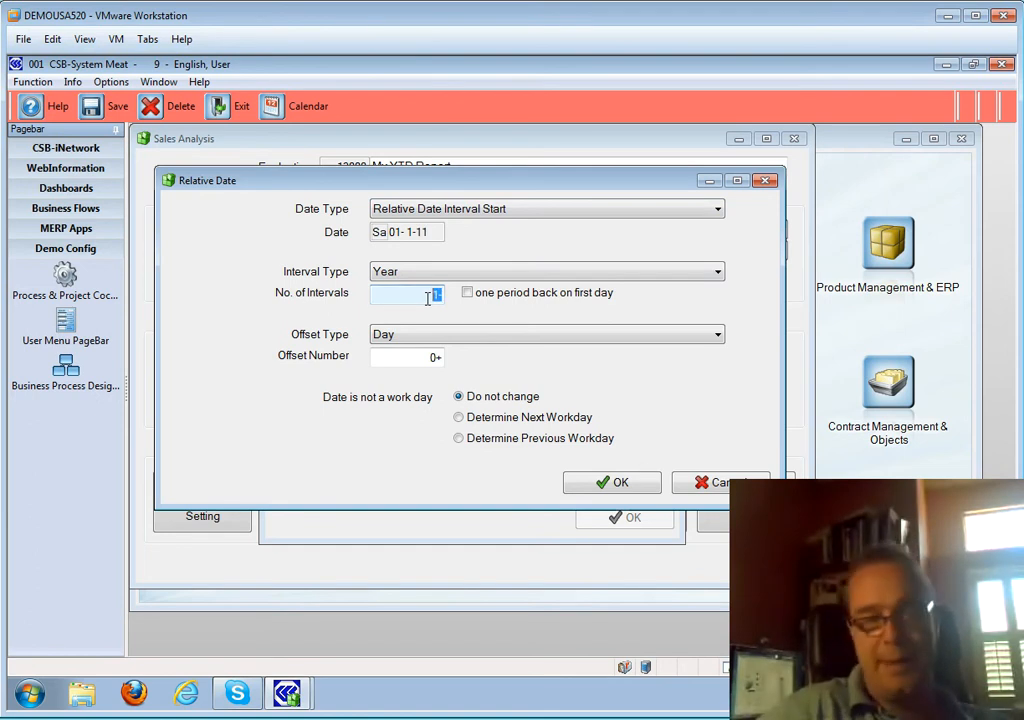
text(10)
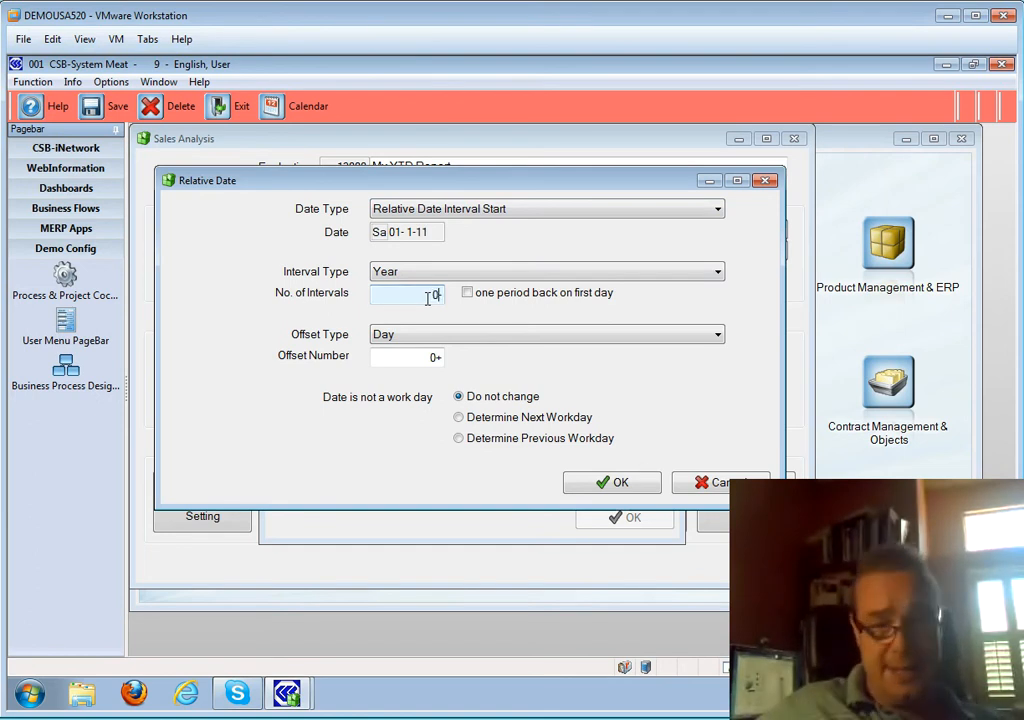
key(Tab)
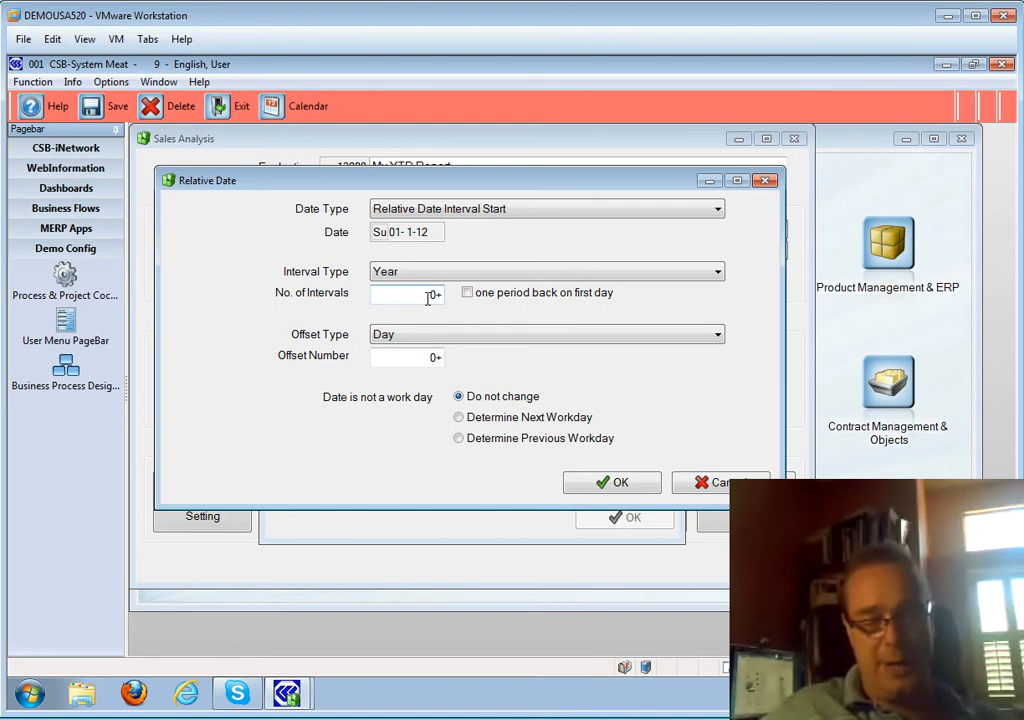
click(610, 486)
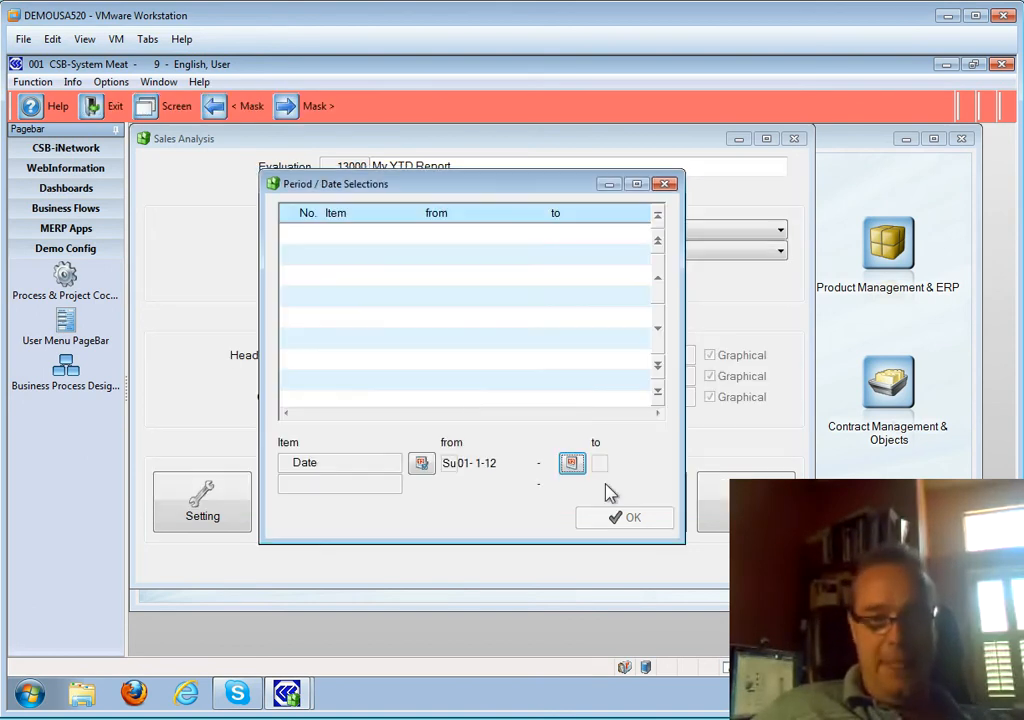
- Make the period end today's relative date, 04-2-12, and add the 01-1-12 to 04-2-12 range
click(571, 463)
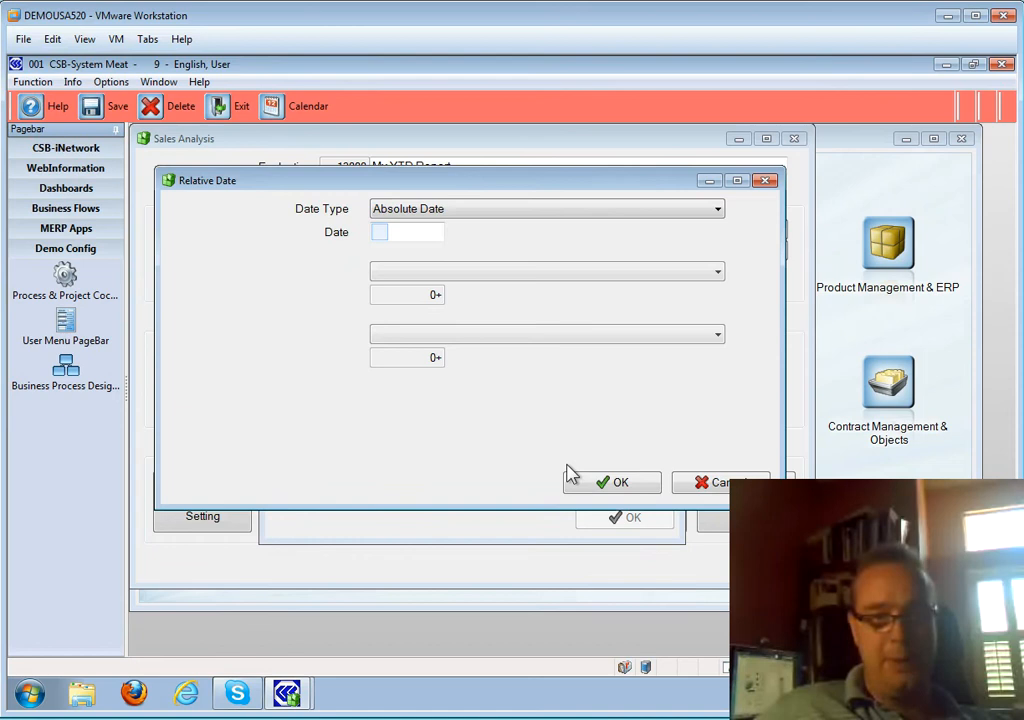
click(480, 209)
click(463, 238)
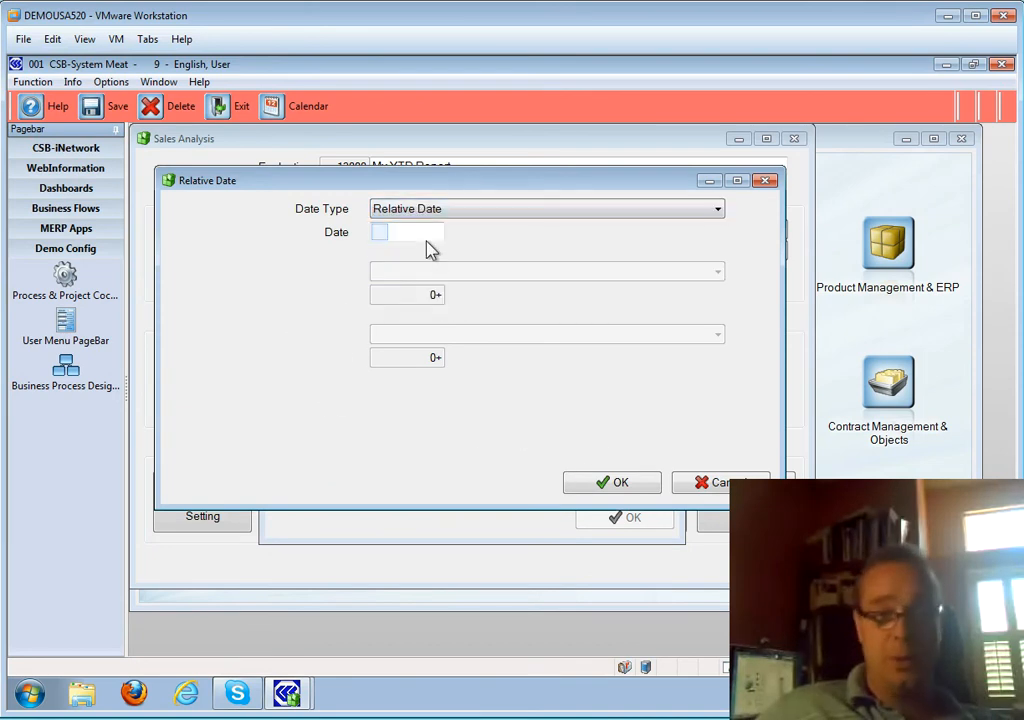
click(403, 292)
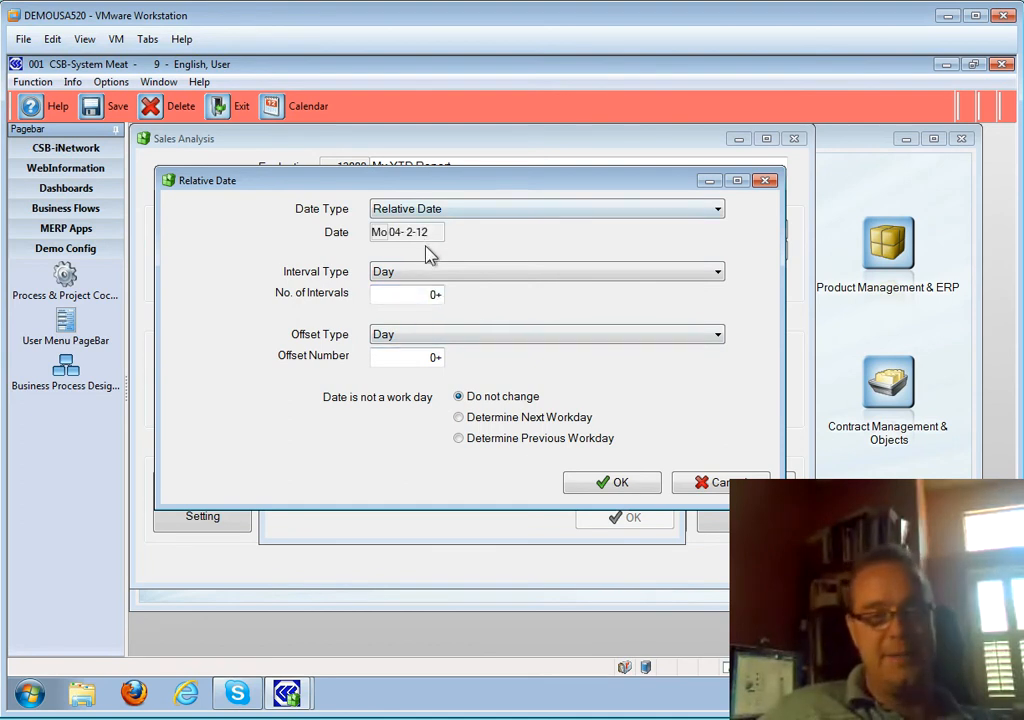
click(612, 482)
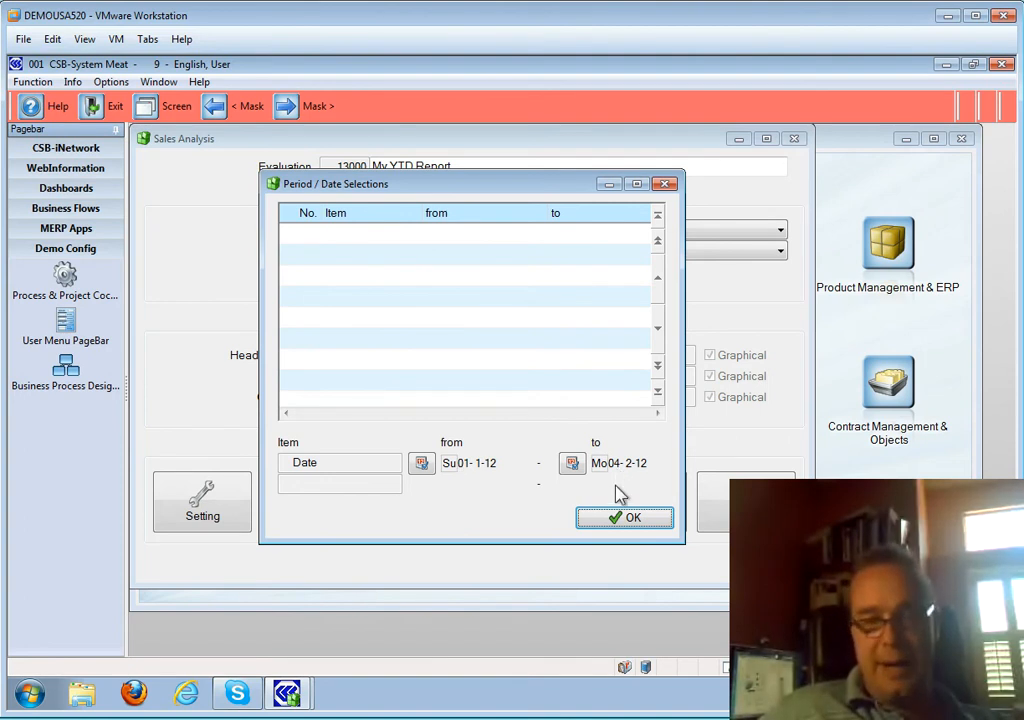
click(624, 520)
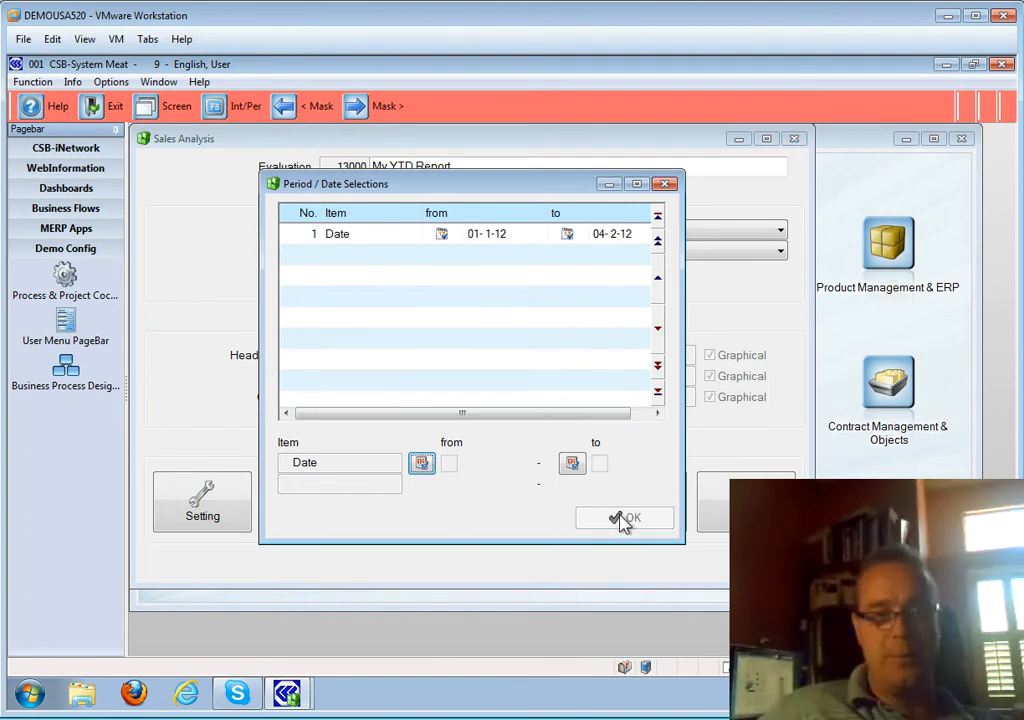
click(668, 186)
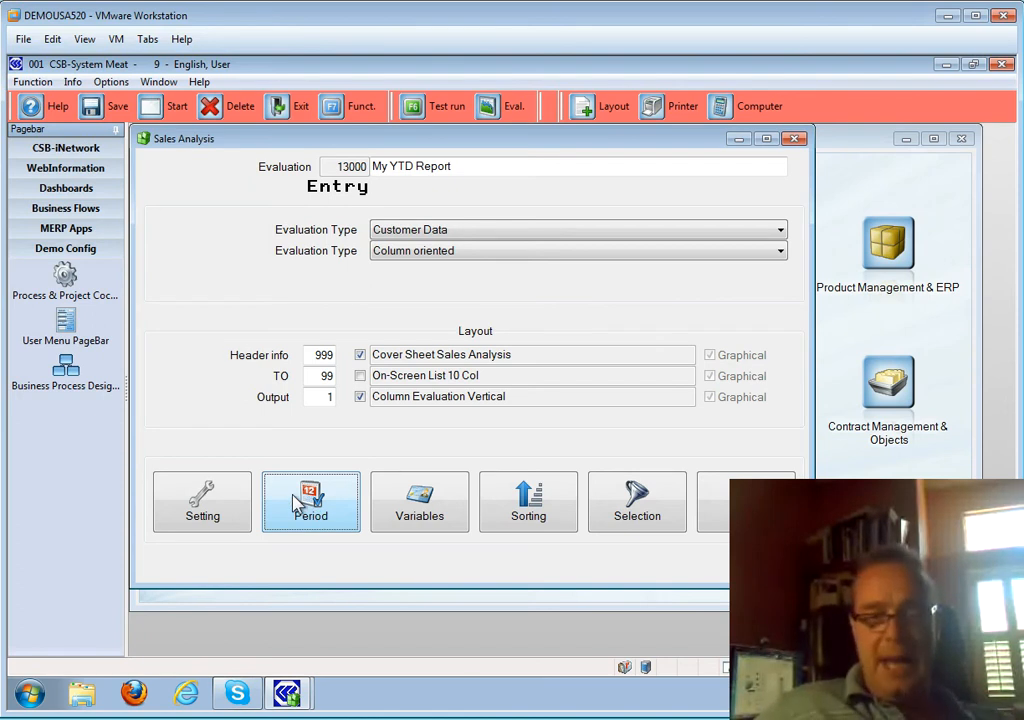
- Add 10010 Address No. and 30110 Product Sub-Category as the first two sort criteria
click(530, 513)
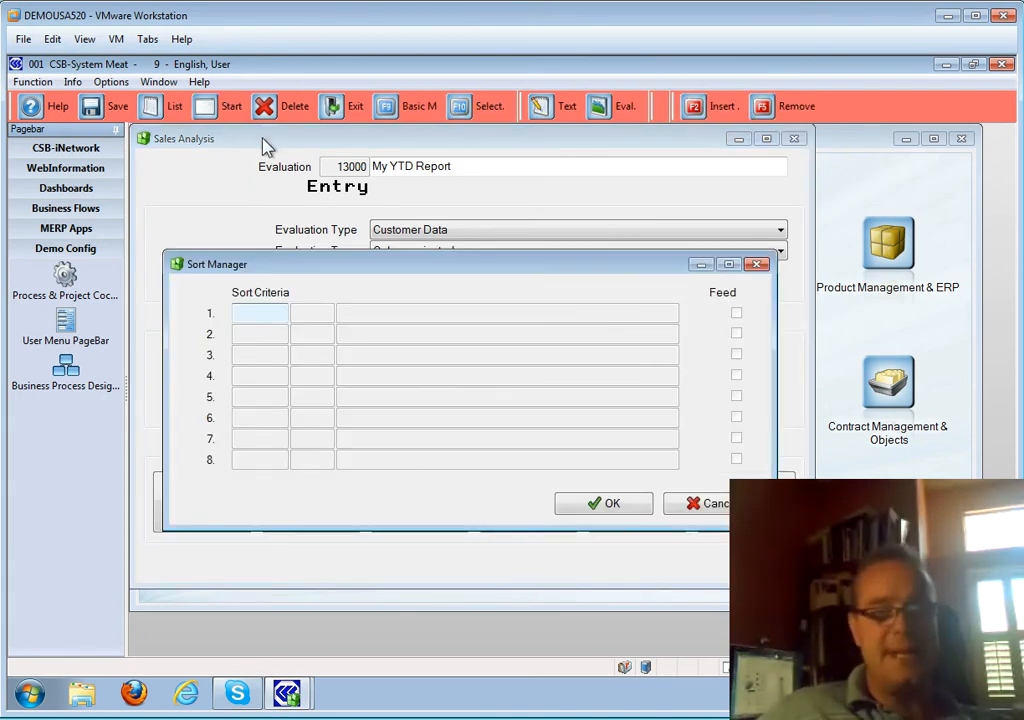
click(161, 108)
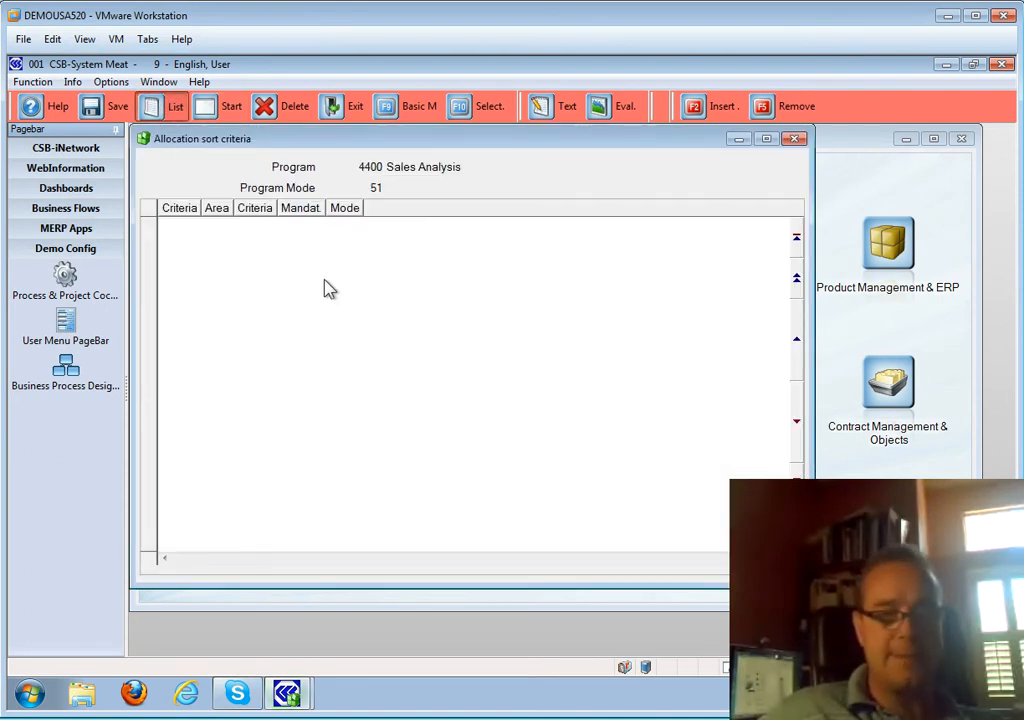
double_click(237, 228)
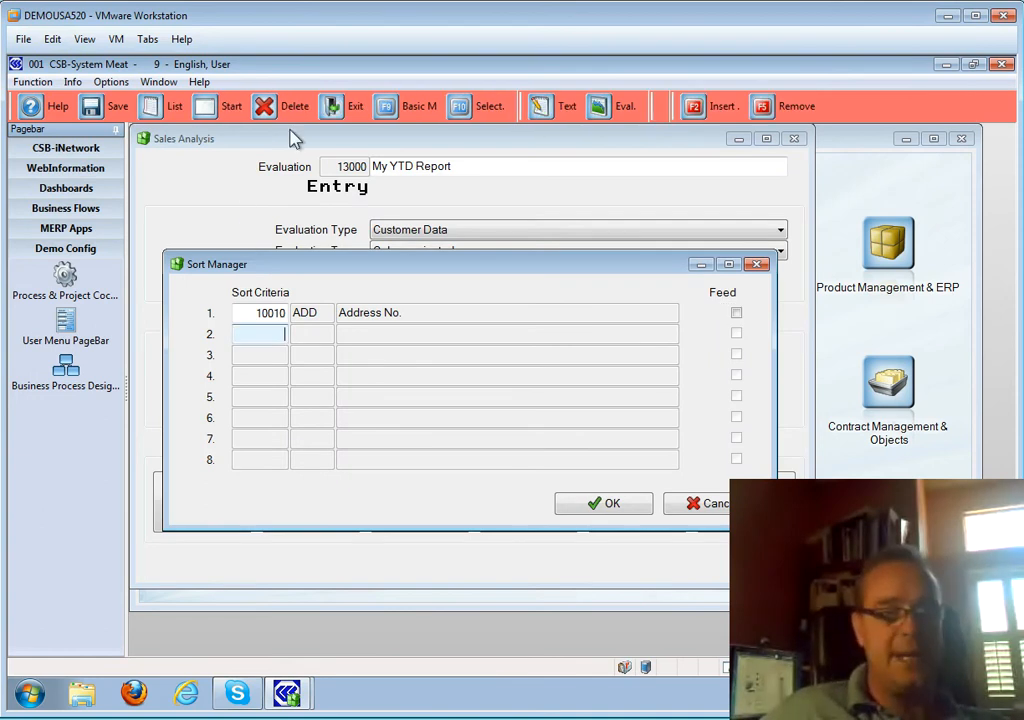
click(167, 106)
click(242, 376)
key(Down)
key(Down)
key(Down)
key(Down)
key(Down)
key(Down)
key(Down)
key(Down)
key(Down)
key(Down)
key(Down)
key(Down)
key(Down)
key(Down)
key(Down)
key(Down)
key(Down)
key(Down)
key(Down)
key(Down)
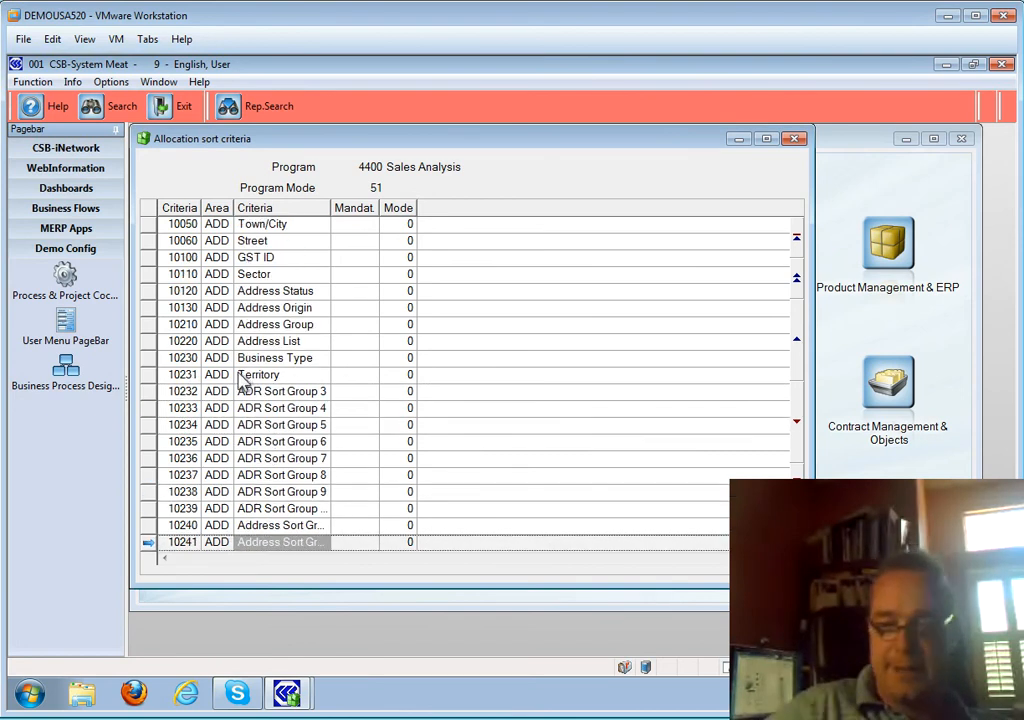
key(Down)
key(Down)
key(Down)
key(Down)
key(Down)
key(Down)
key(Down)
key(Down)
key(Down)
key(Down)
key(Down)
key(Down)
key(Down)
key(Down)
key(Down)
key(Down)
key(Down)
key(Down)
key(Down)
key(Down)
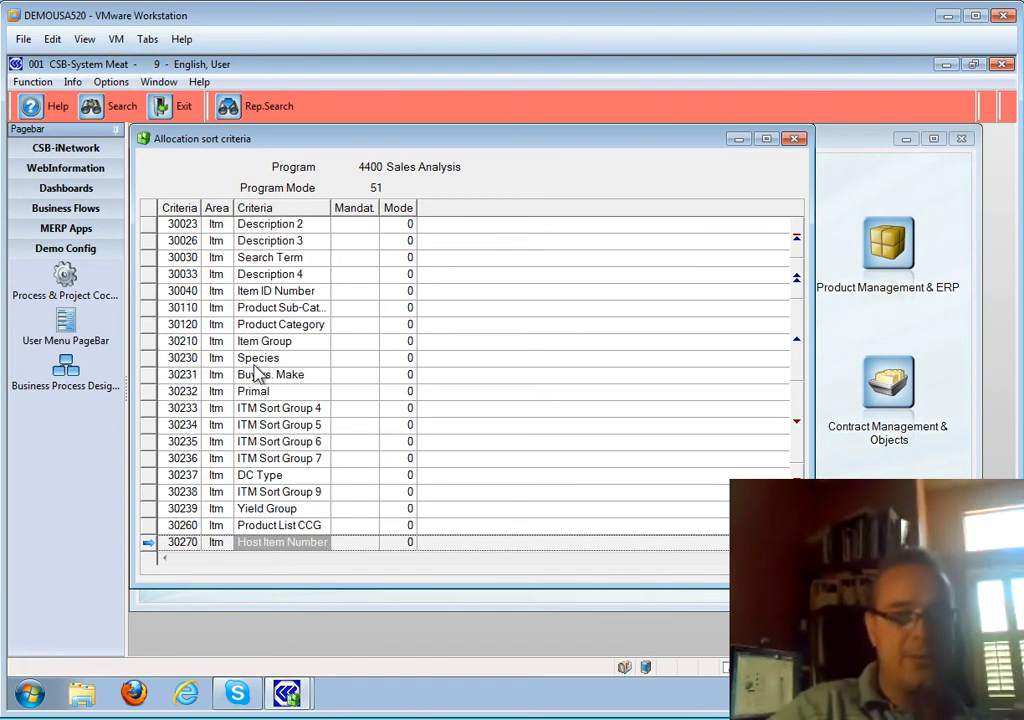
key(Up)
key(Up)
key(Up)
key(Up)
key(Up)
key(Up)
key(Up)
key(Up)
key(Up)
key(Up)
key(Up)
key(Up)
key(Up)
key(Up)
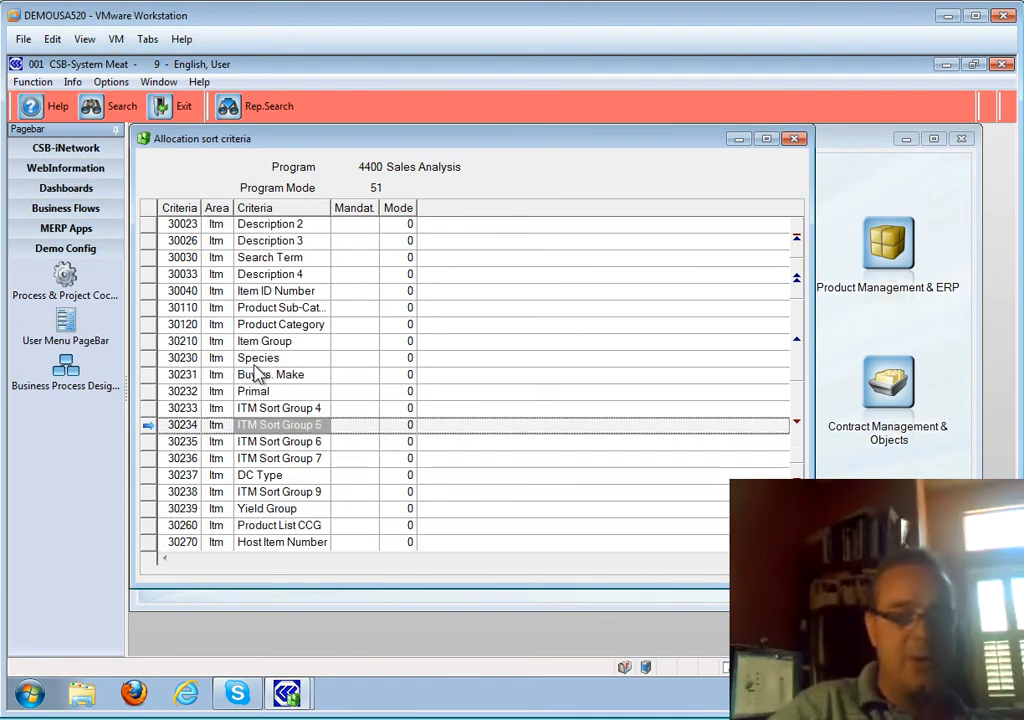
key(Return)
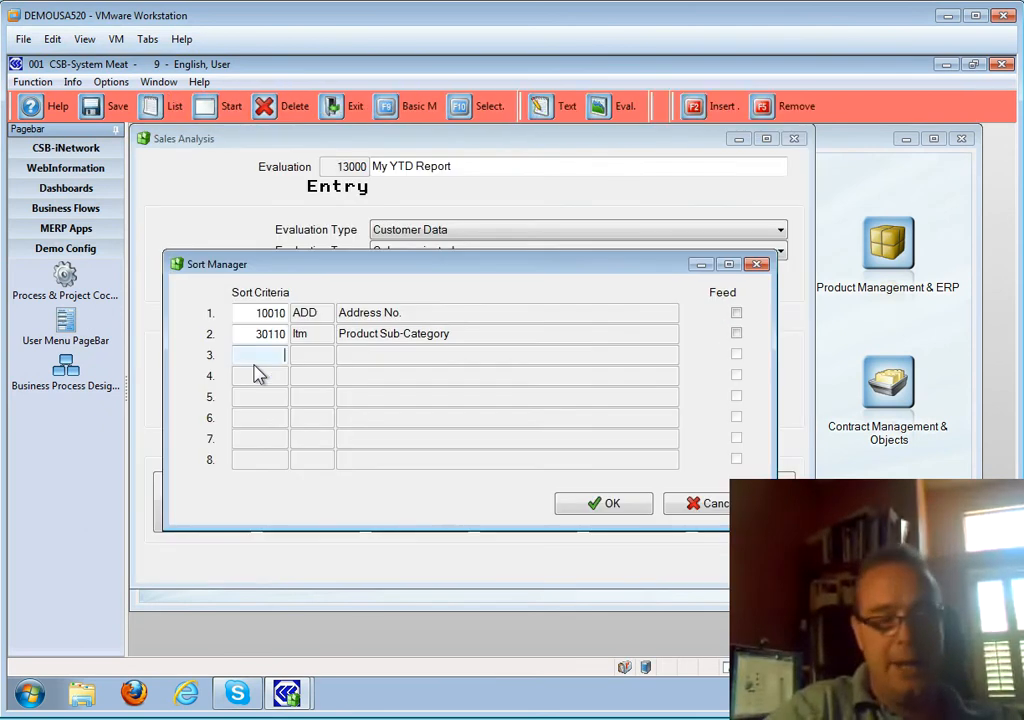
- Add 30010 Item Number as the third sort criterion
key(F10)
key(Down)
key(Down)
key(Down)
key(Down)
key(Down)
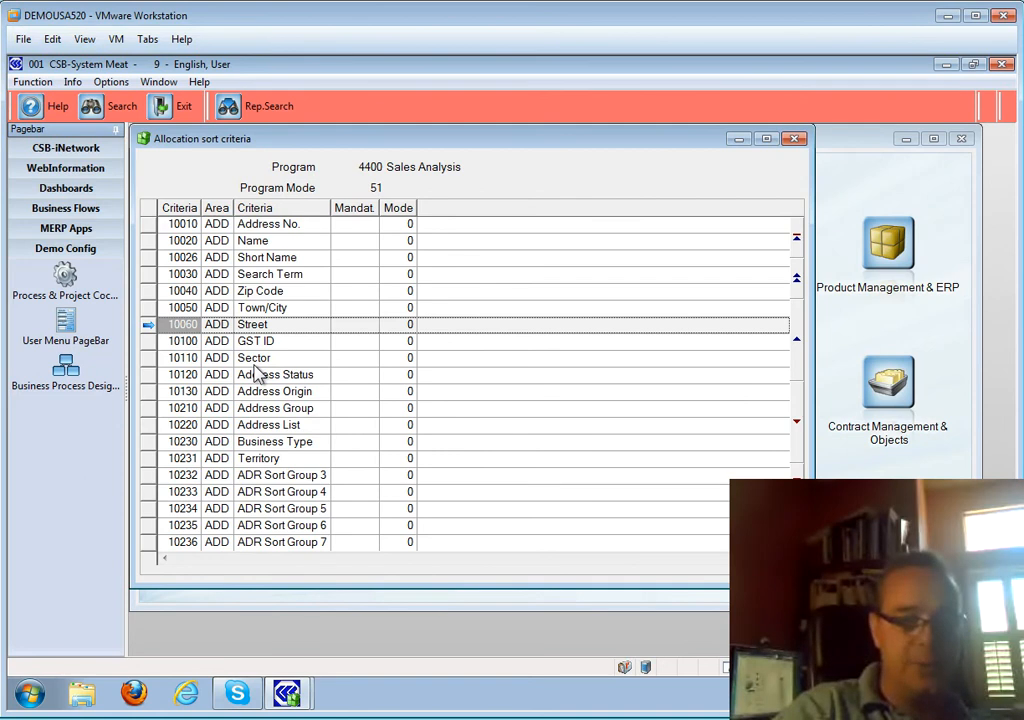
key(Page_Down)
key(Page_Down)
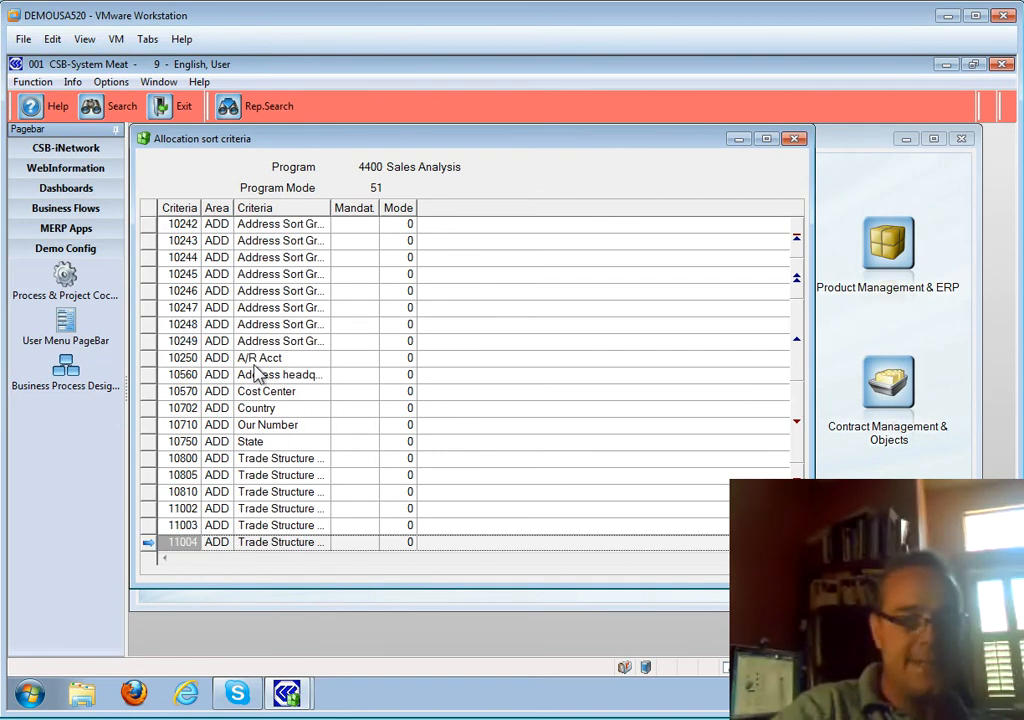
key(Page_Down)
key(Page_Down)
key(Return)
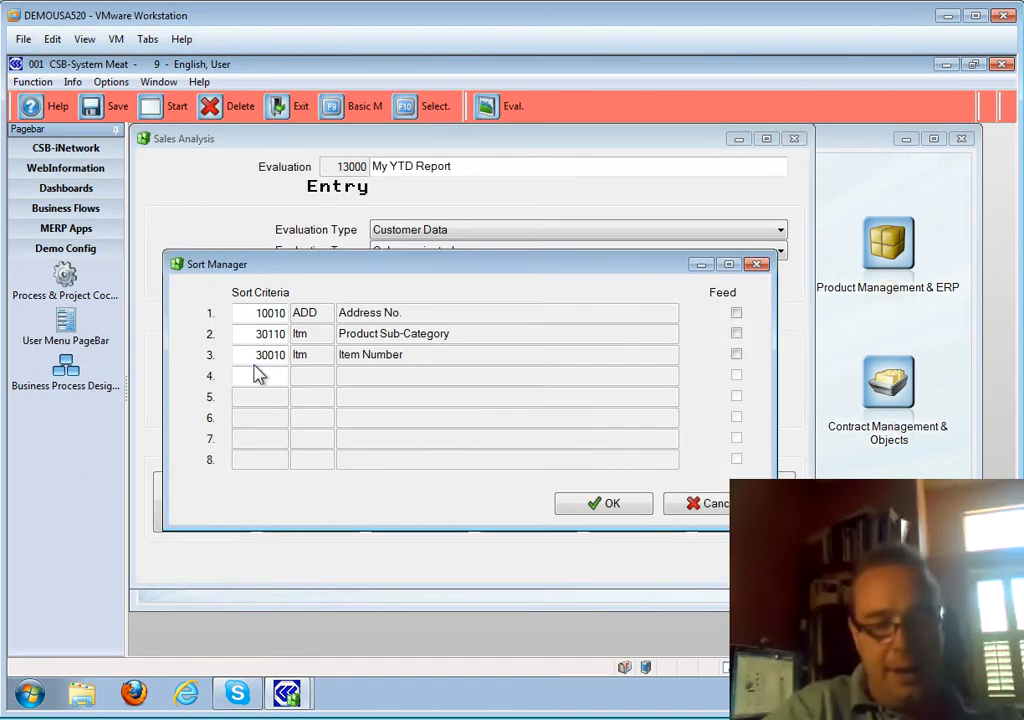
- Add 990280 Month as the fourth sort criterion and confirm the sort list
key(F10)
key(End)
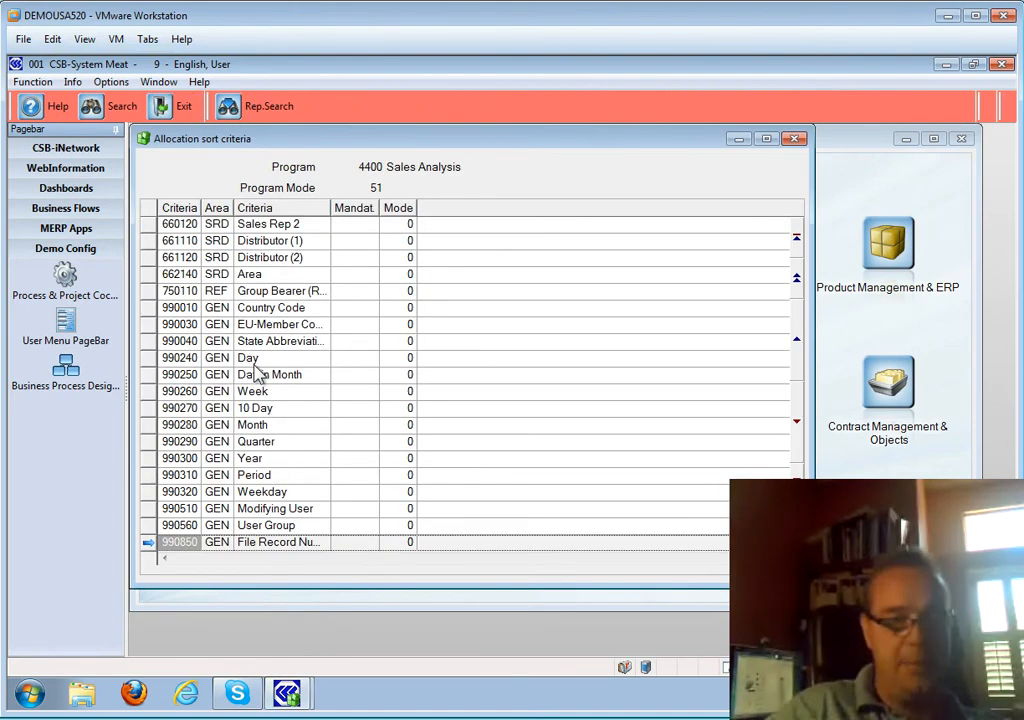
key(Up)
key(Up)
key(Up)
key(Up)
key(Up)
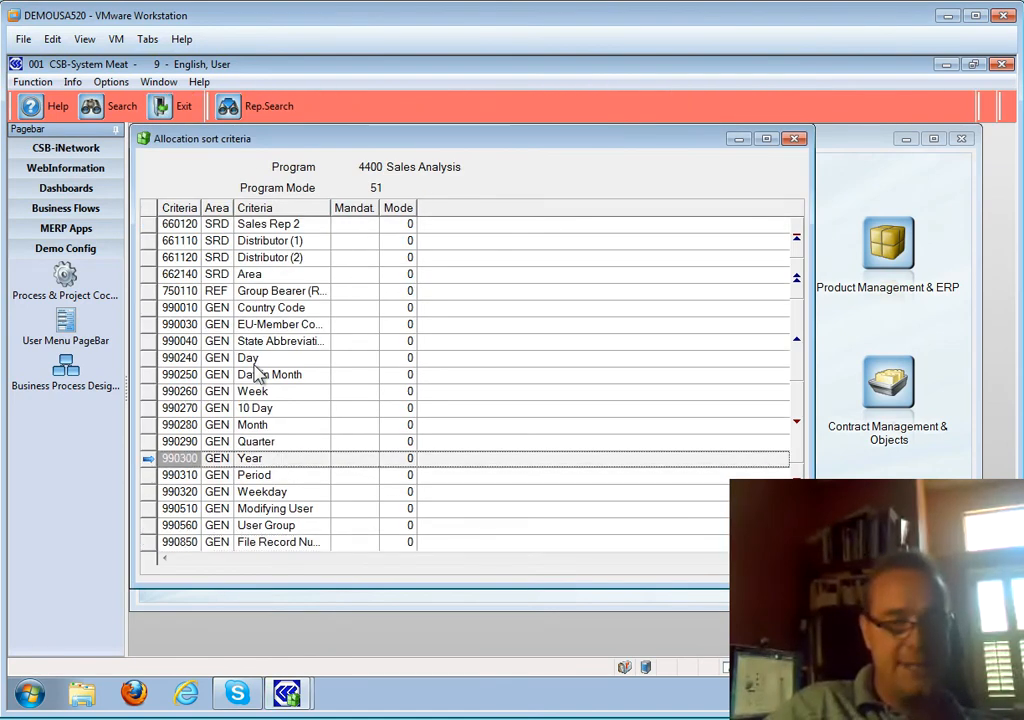
key(Down)
key(Down)
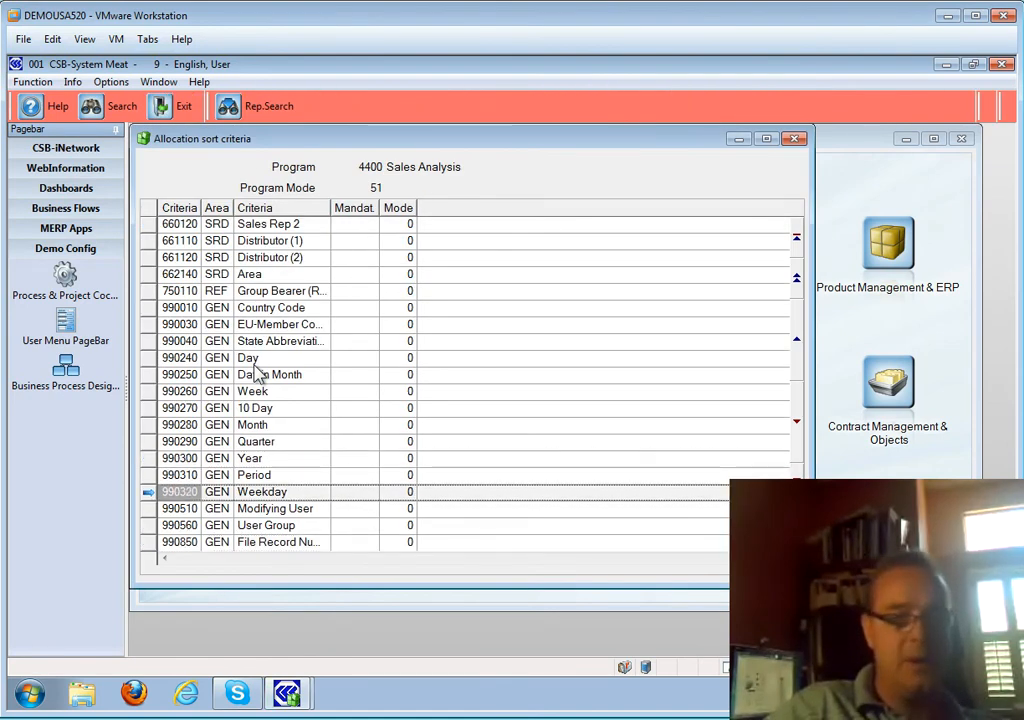
key(Up)
key(Up)
key(Up)
key(Up)
key(Up)
key(Up)
key(Down)
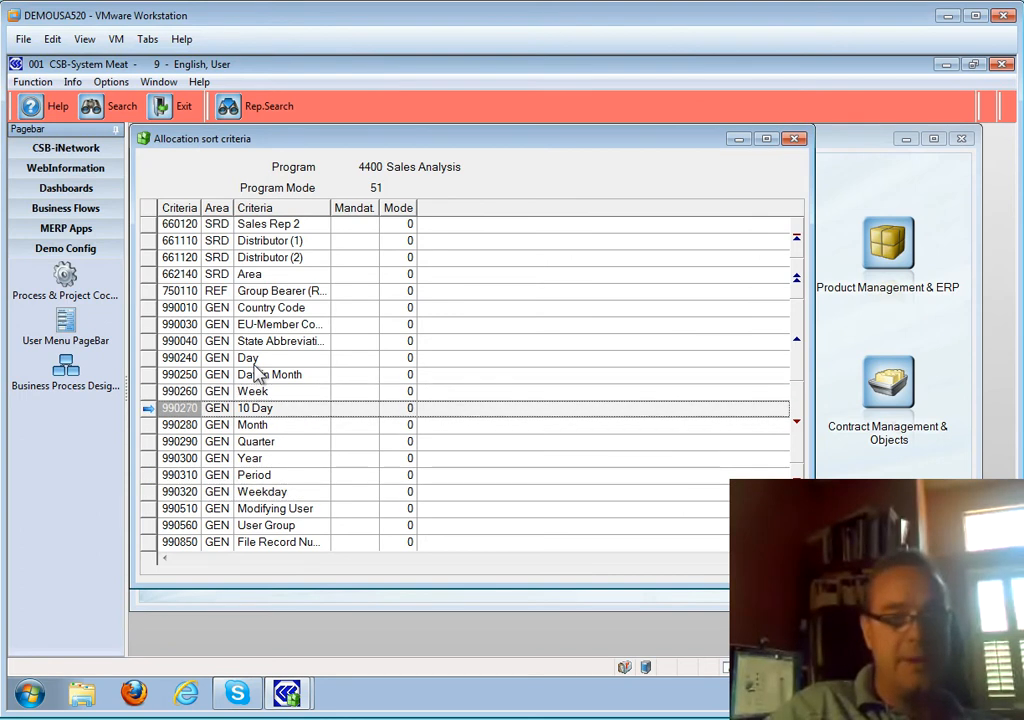
key(Down)
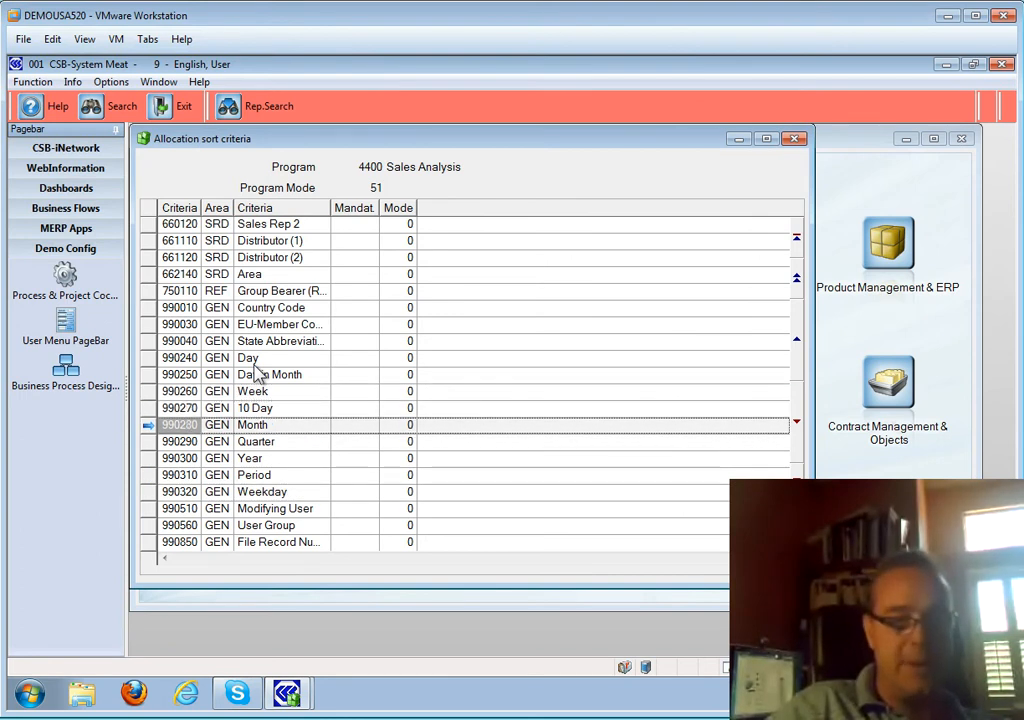
key(Return)
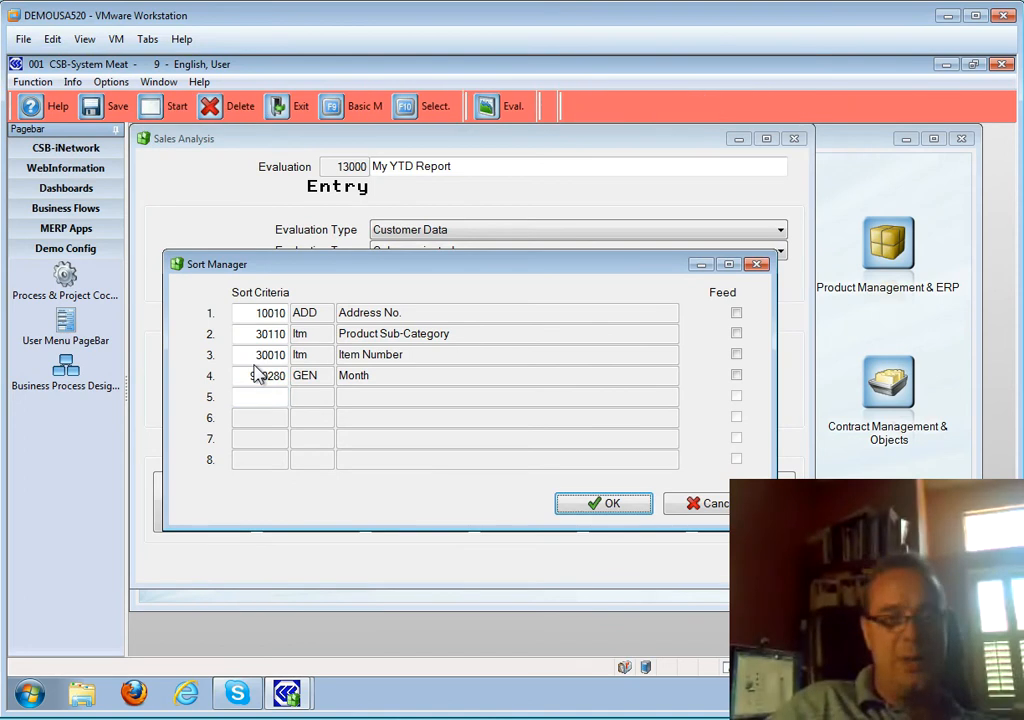
key(Return)
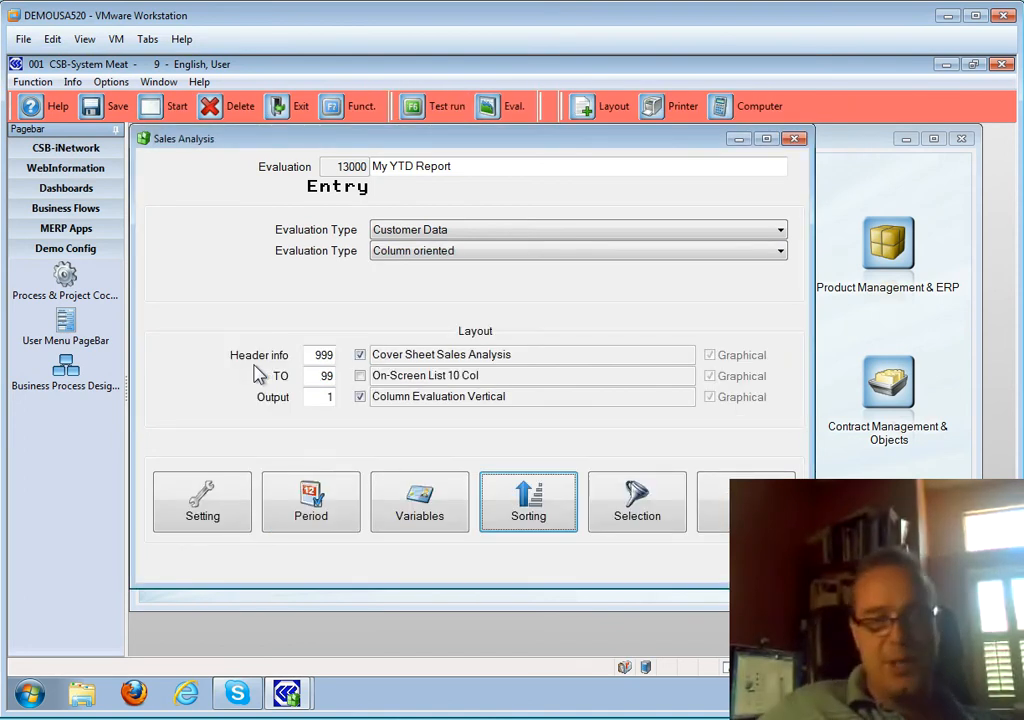
click(520, 505)
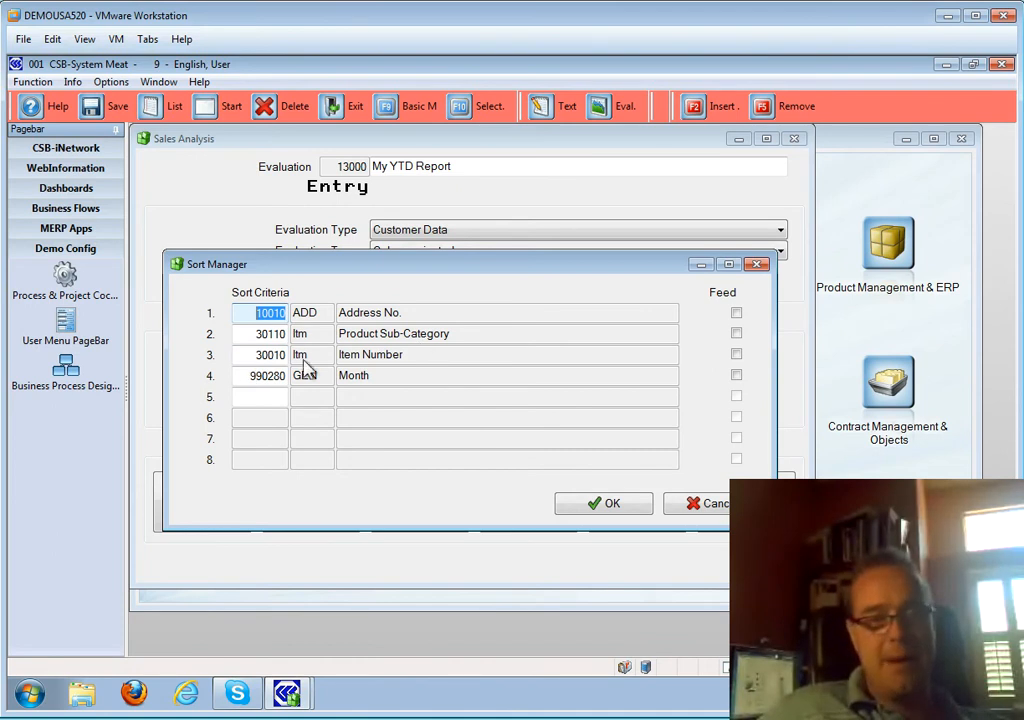
- Accept the four sort criteria in the Sort Manager and return to the My YTD Report entry form
click(606, 504)
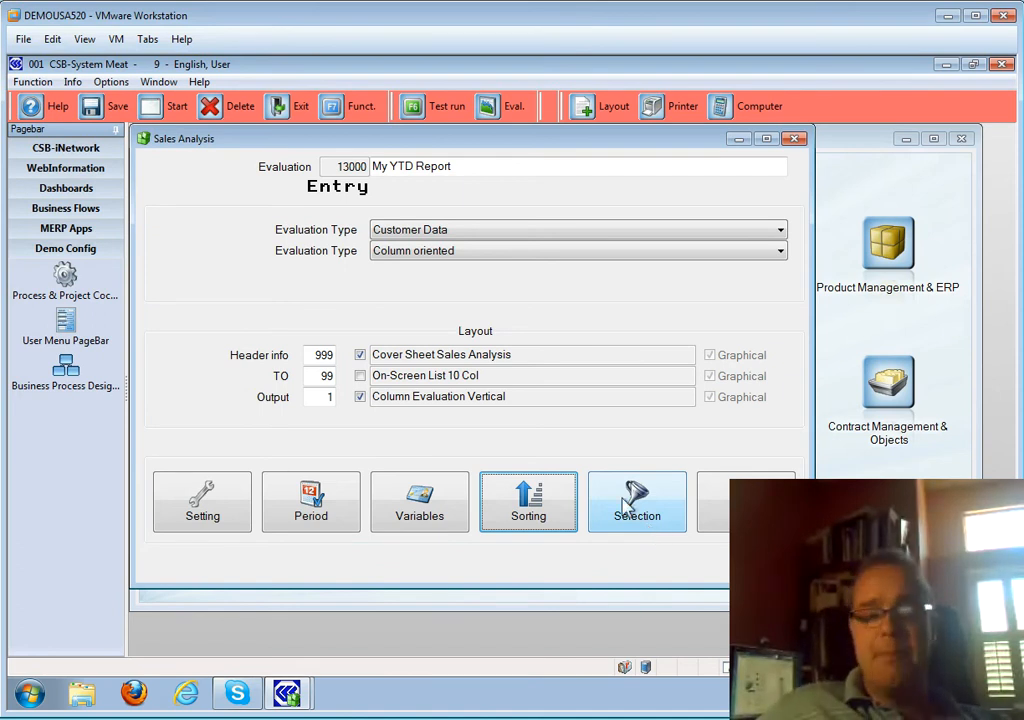
click(440, 514)
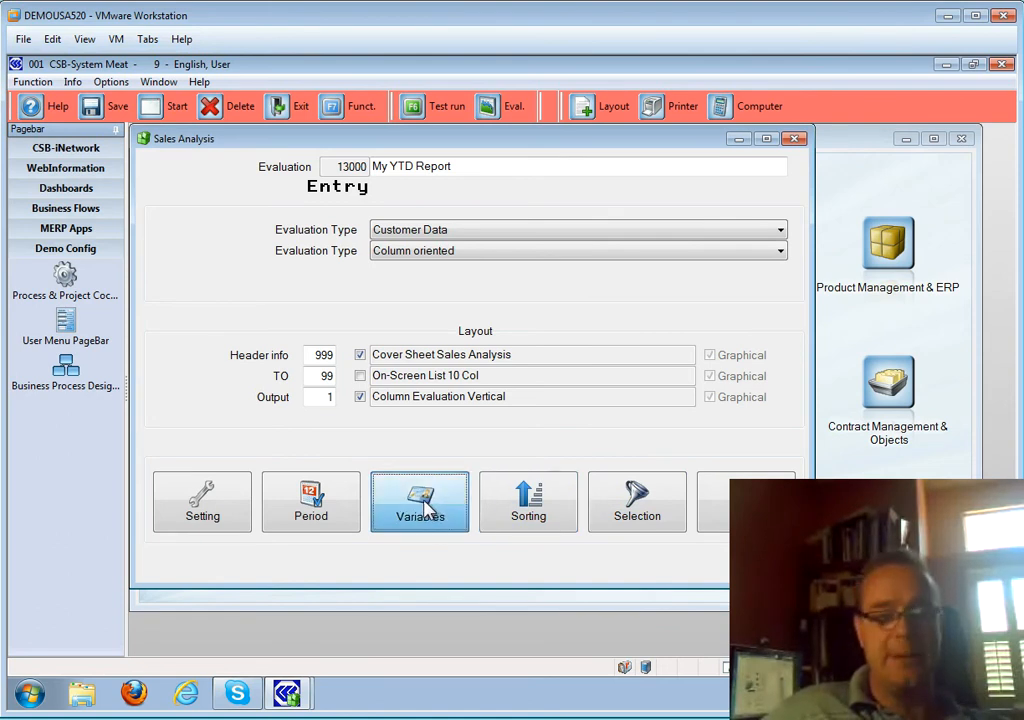
- Define column 1 as 004 Delivery Quantity in Price Units, output text lbs, 2 decimals
text(1)
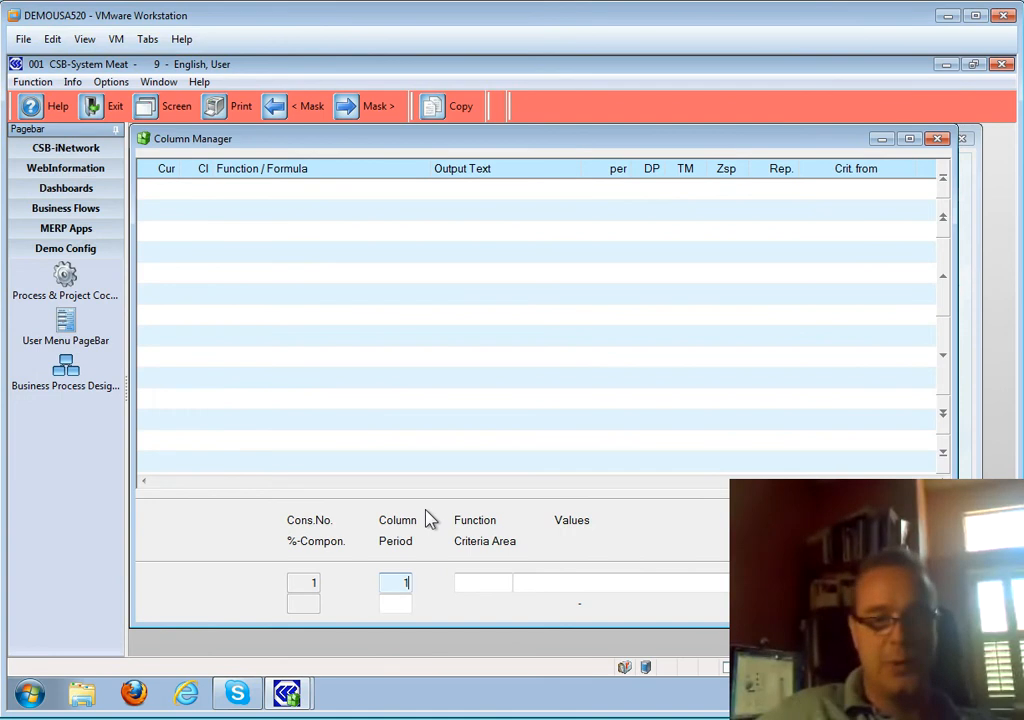
key(Tab)
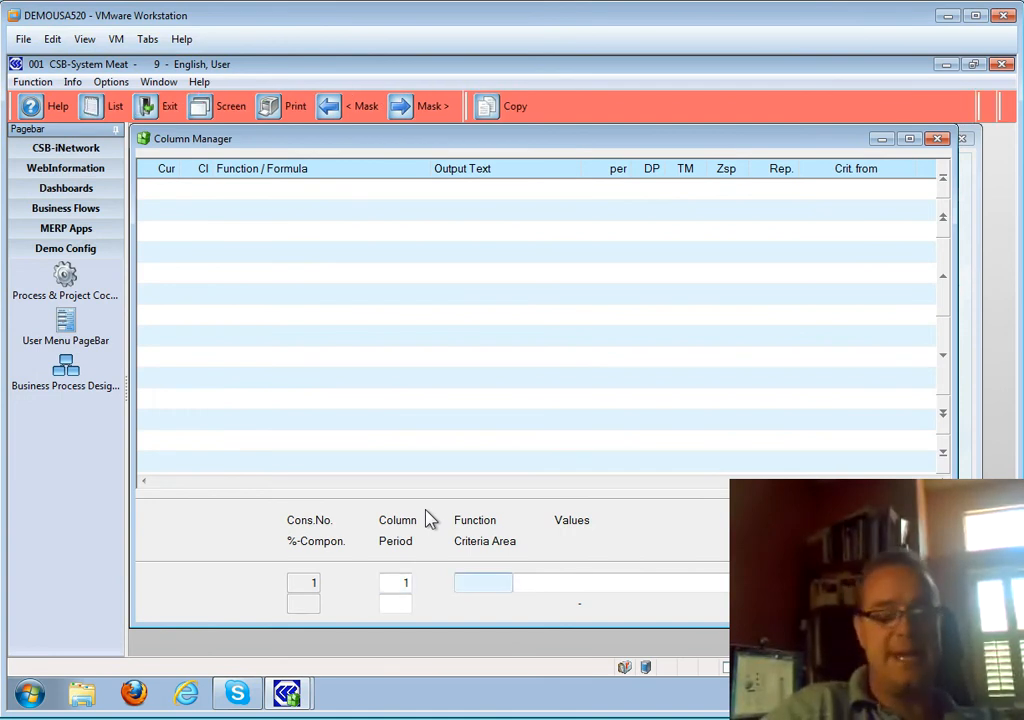
key(F2)
key(Down)
key(Up)
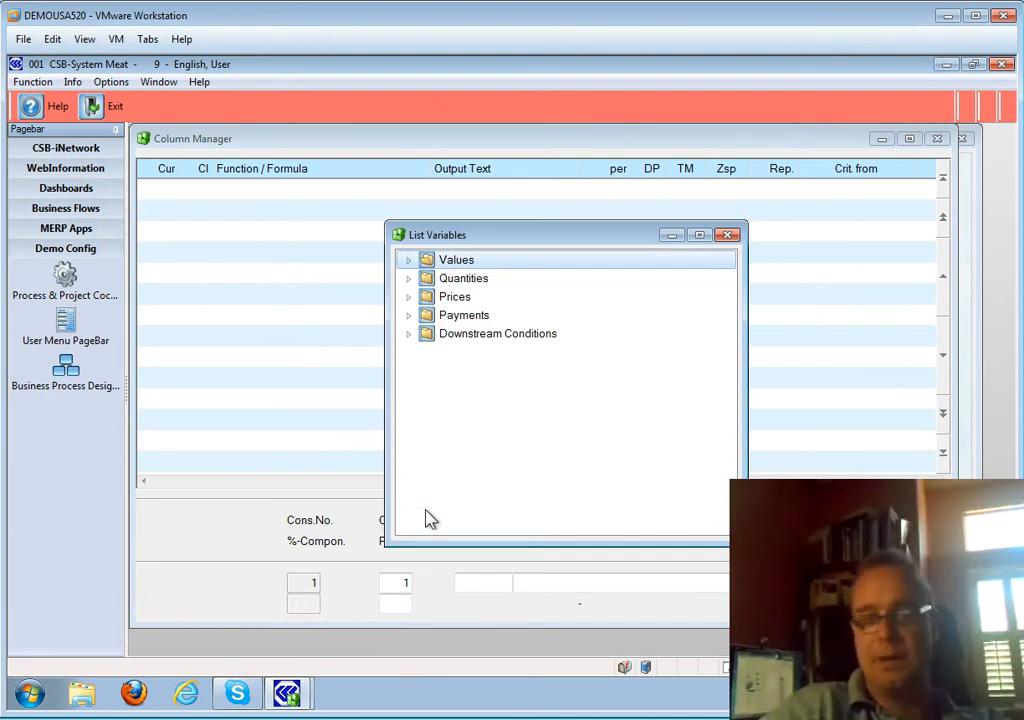
key(Down)
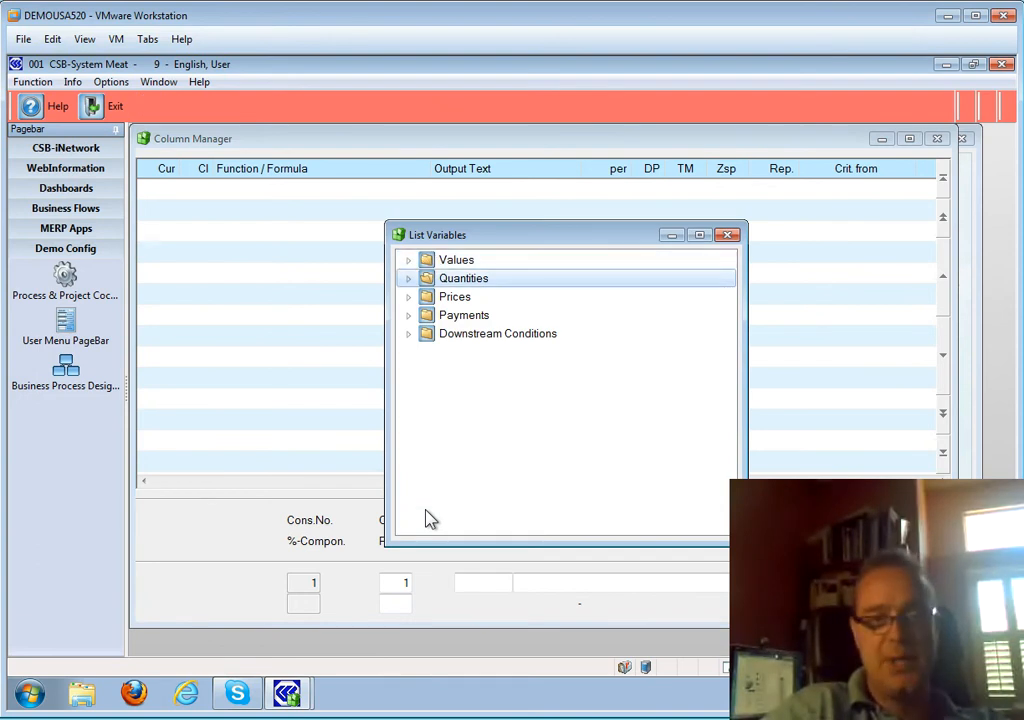
key(Right)
key(Down)
key(Down)
key(Down)
key(Down)
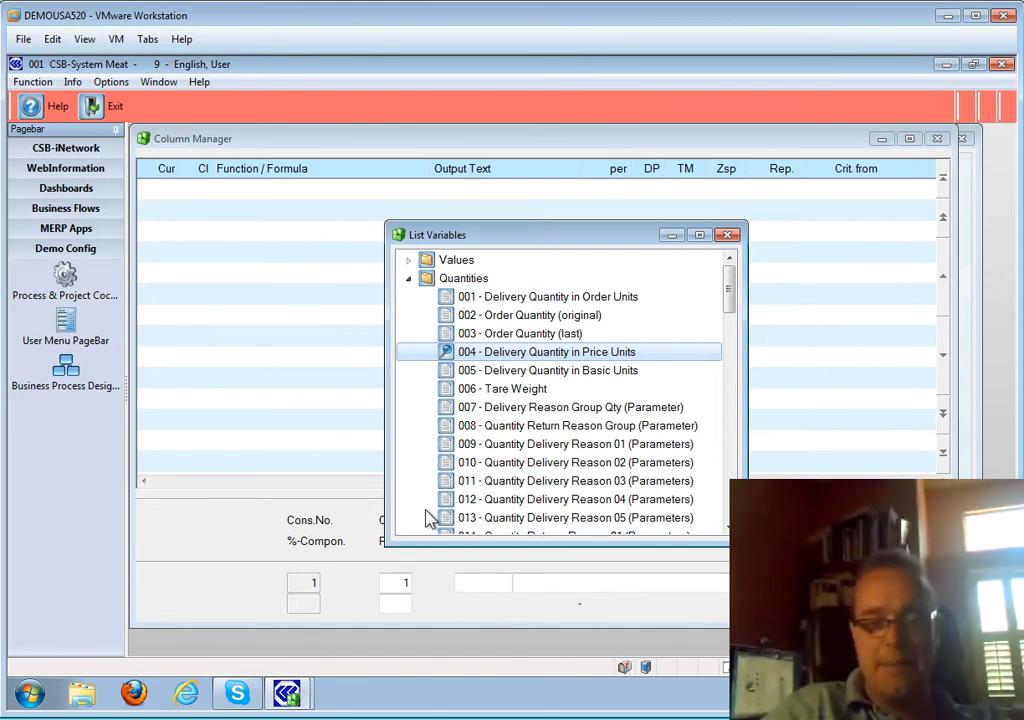
key(Return)
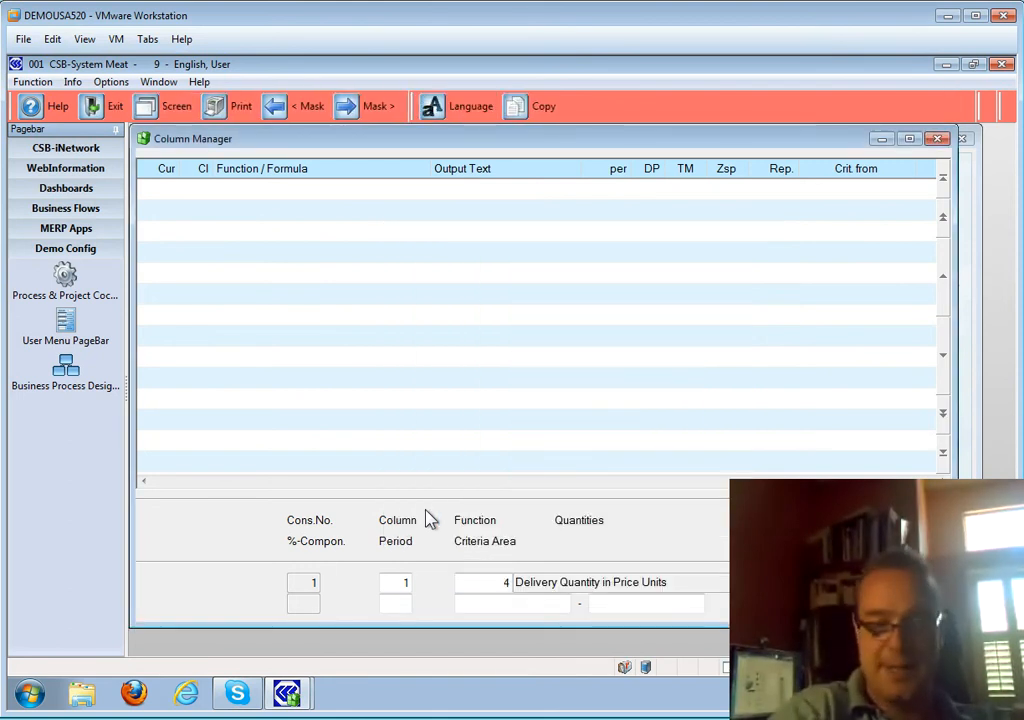
key(Return)
key(Return)
key(Return)
key(Return)
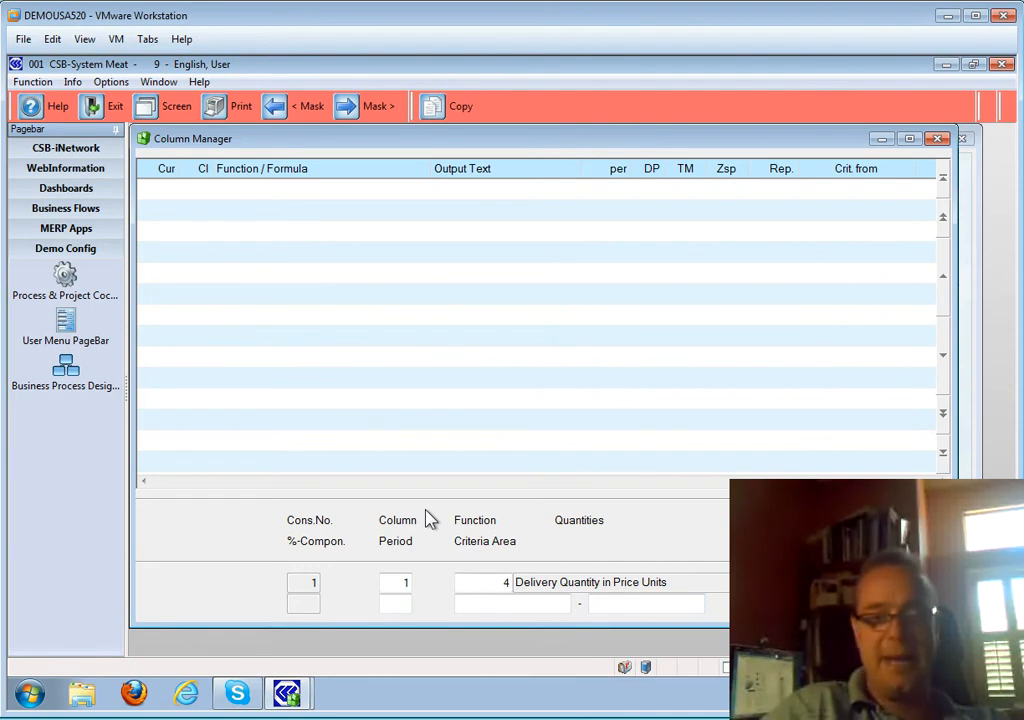
key(Return)
- Enter column number 2 and bring up the variables list for its function
text(2)
key(Return)
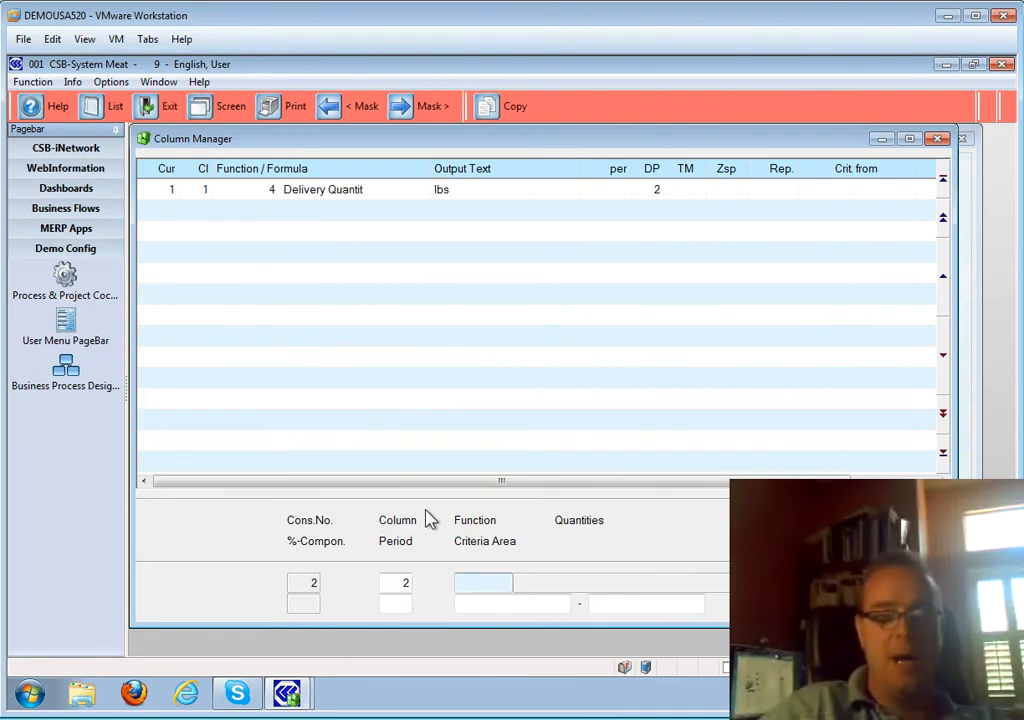
key(F2)
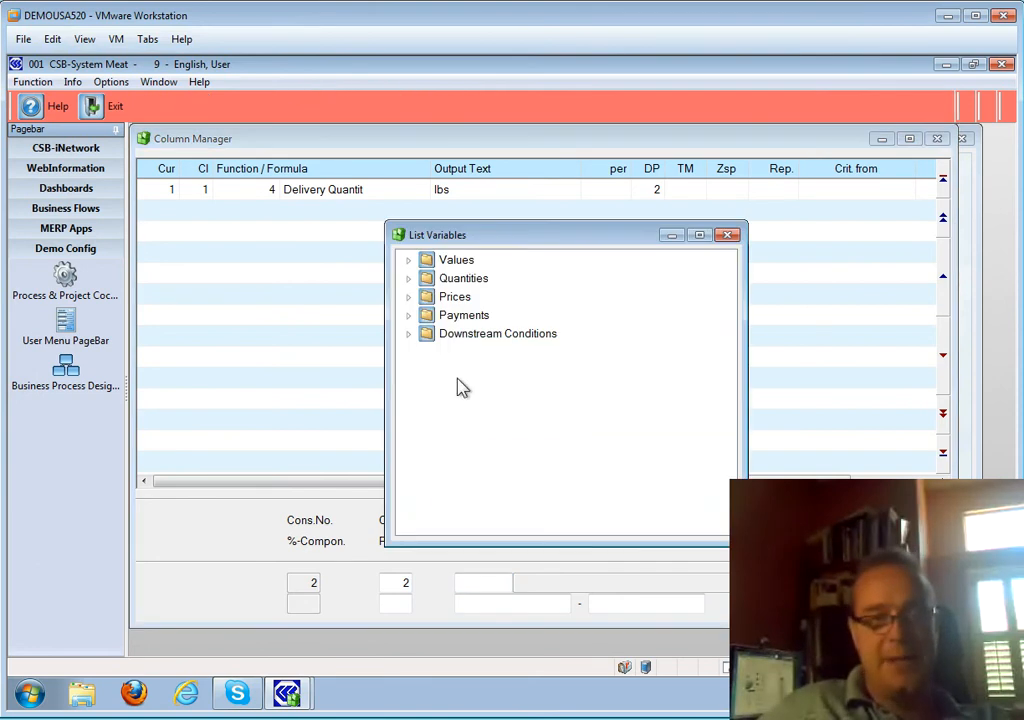
- Make column 2 the 007 Issuing Value Minus all Conditions, labelled Net($), and exit the Column Manager
double_click(452, 264)
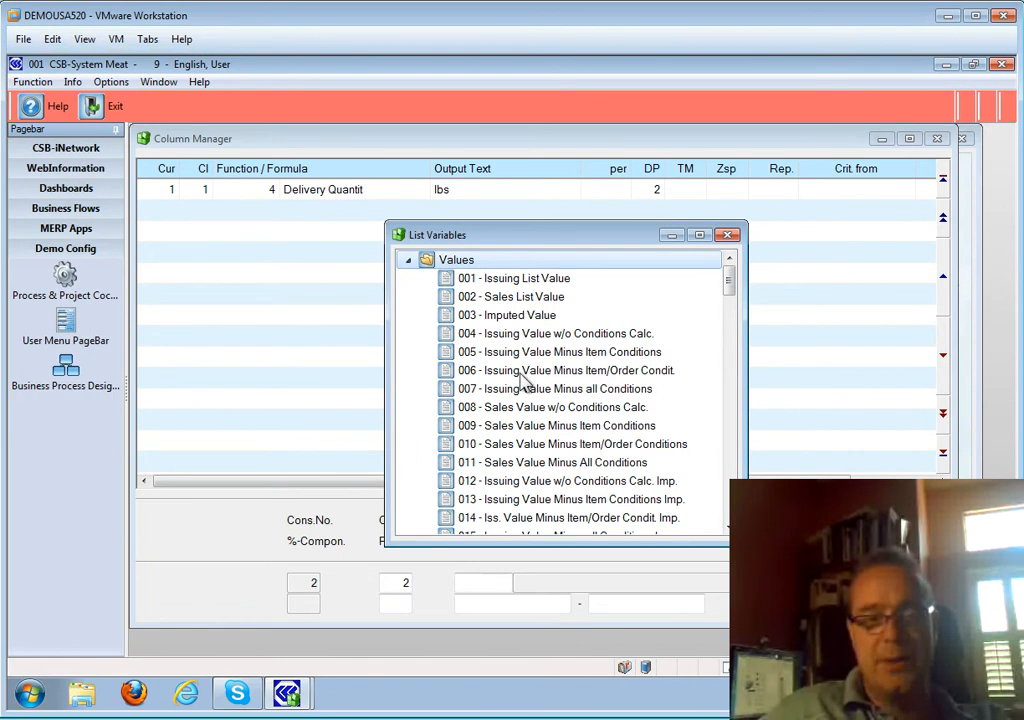
click(452, 392)
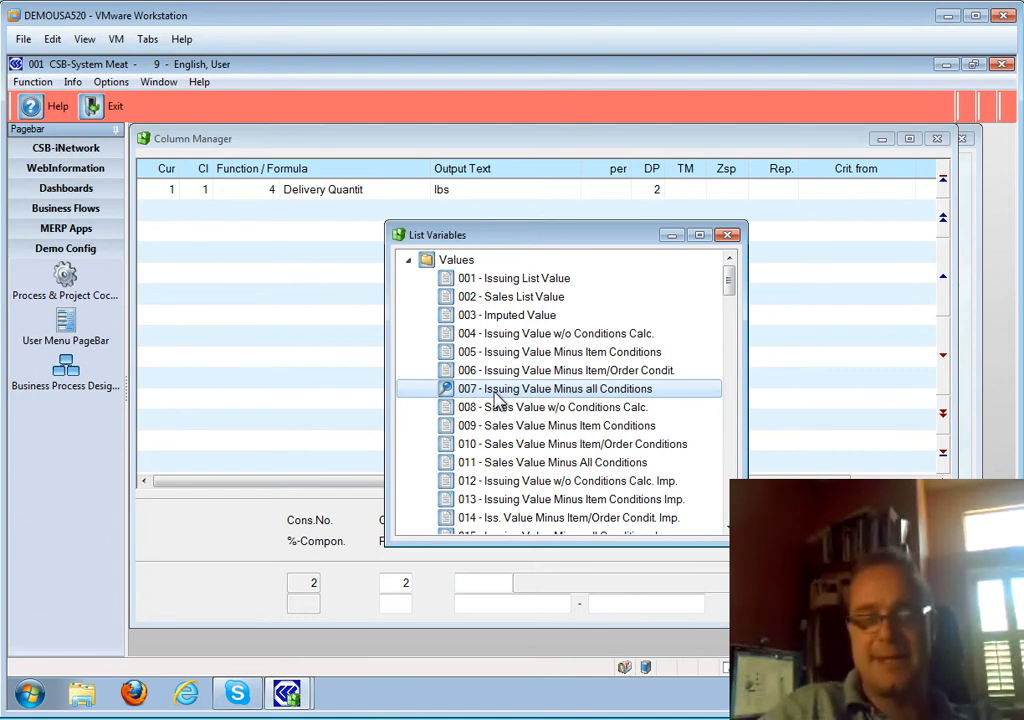
double_click(498, 398)
key(Return)
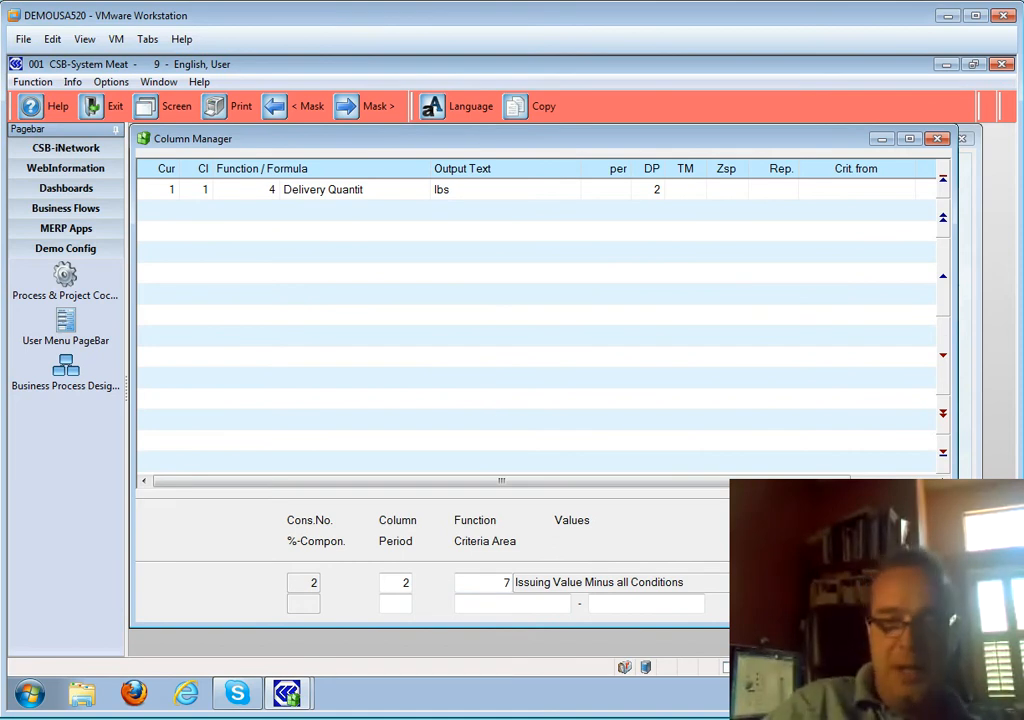
key(Return)
key(Return)
key(Return)
key(Return)
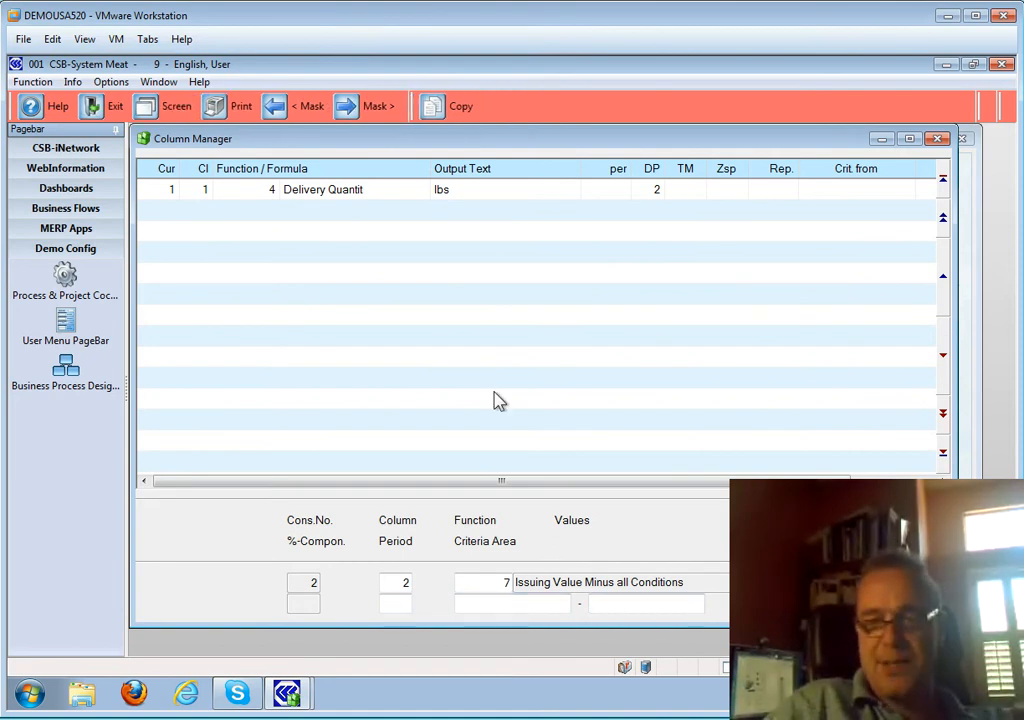
key(Return)
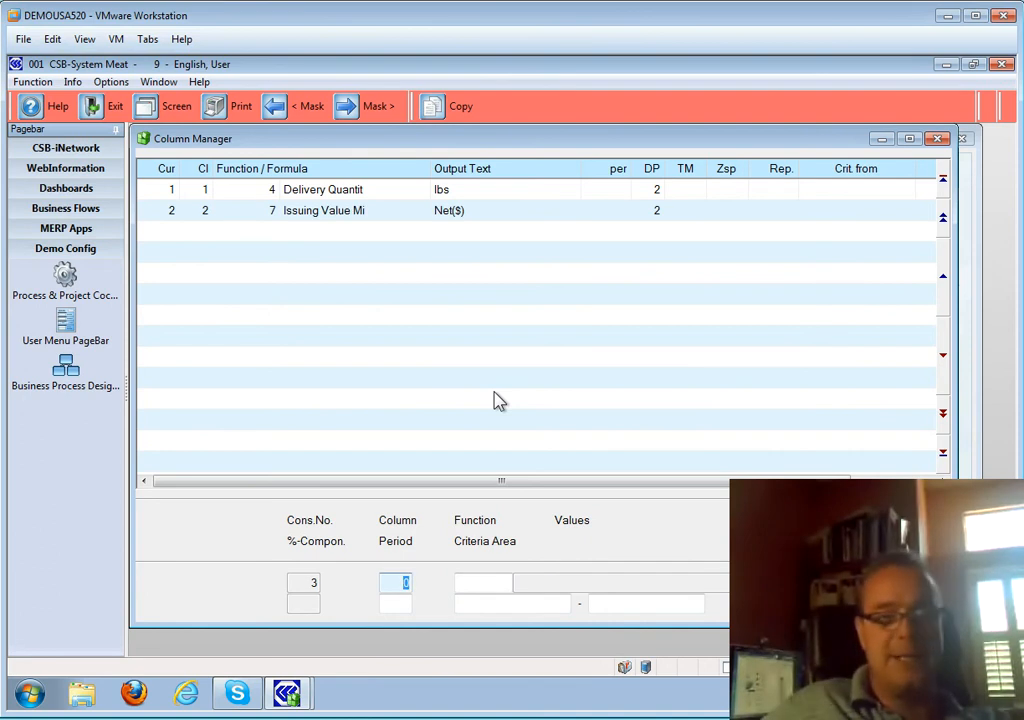
key(Escape)
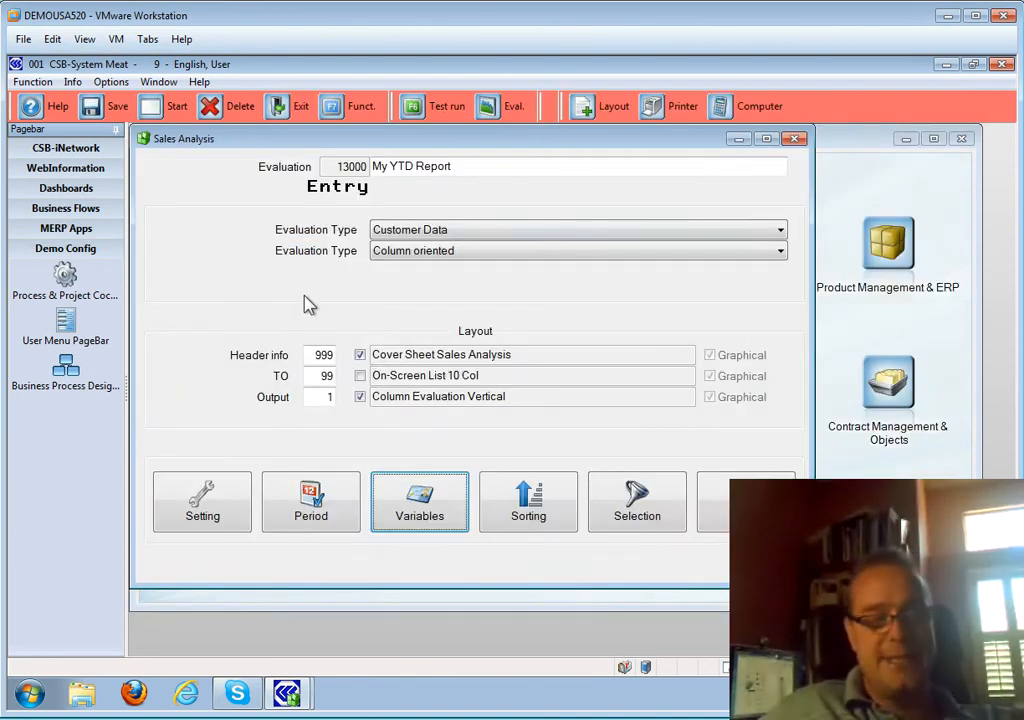
- Save evaluation 13000 My YTD Report, pick it from the saved list and answer the start prompt
click(108, 107)
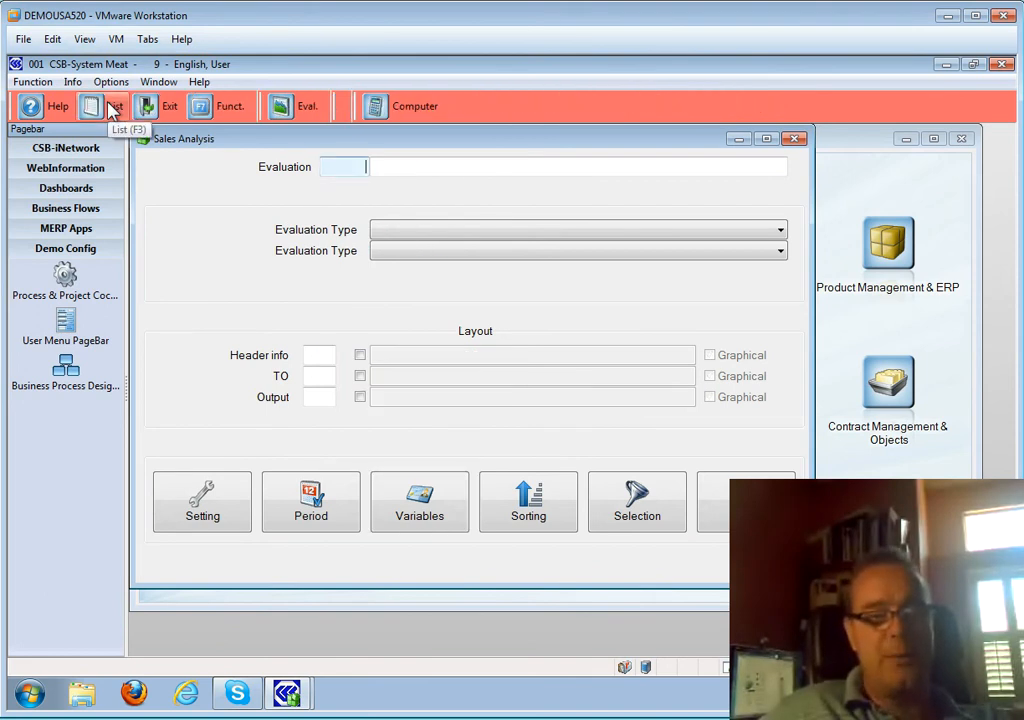
click(110, 108)
click(232, 368)
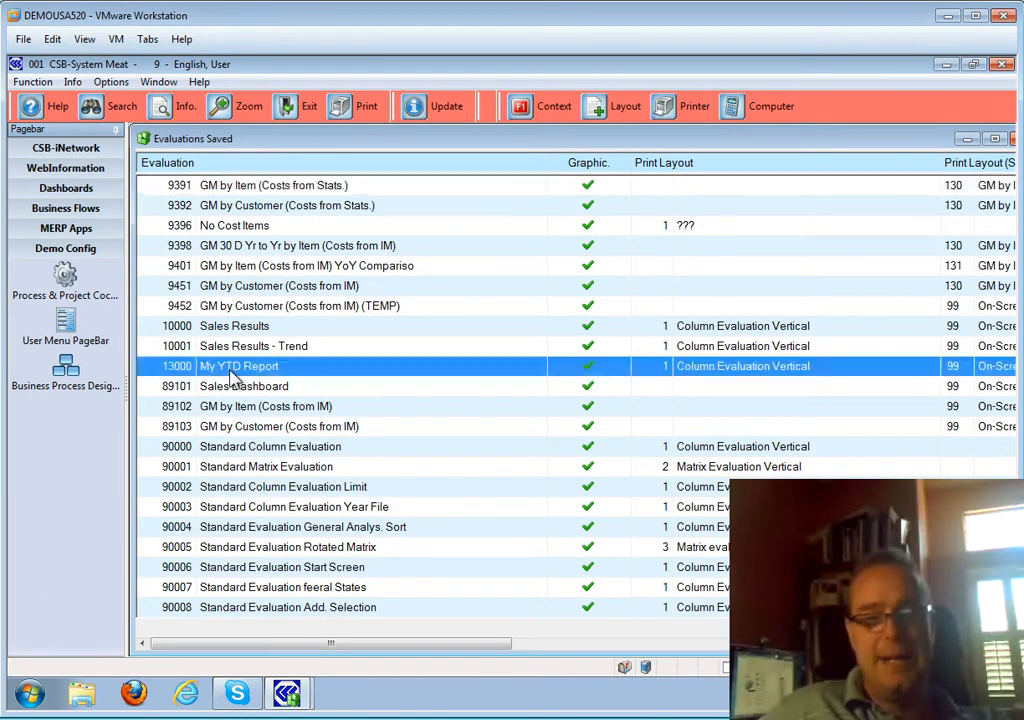
double_click(232, 370)
click(746, 500)
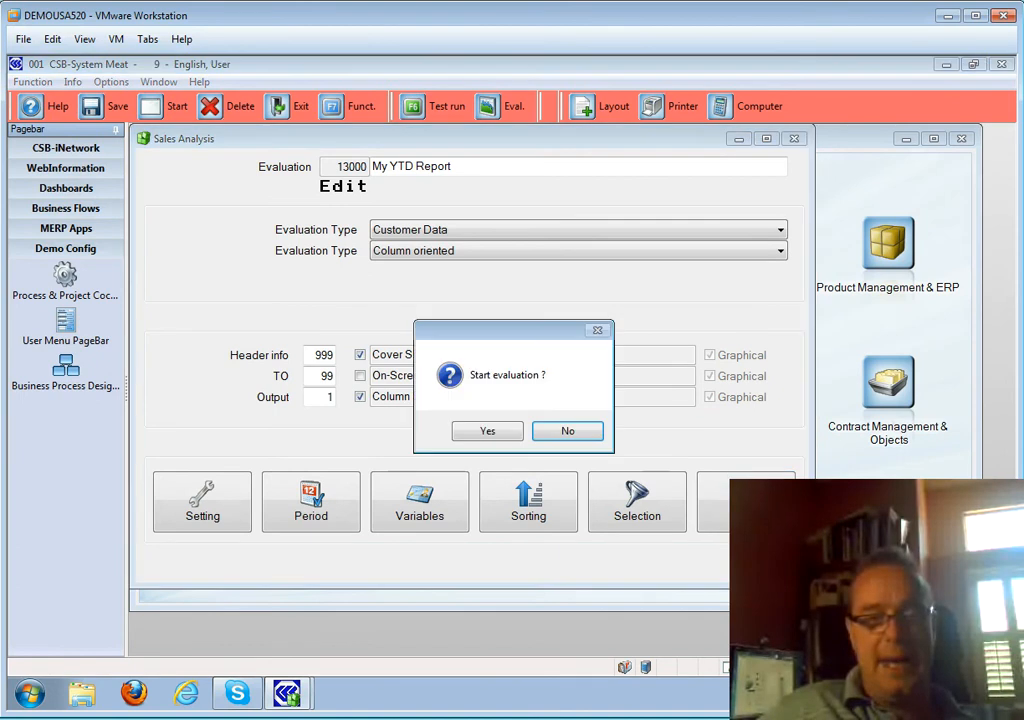
click(489, 435)
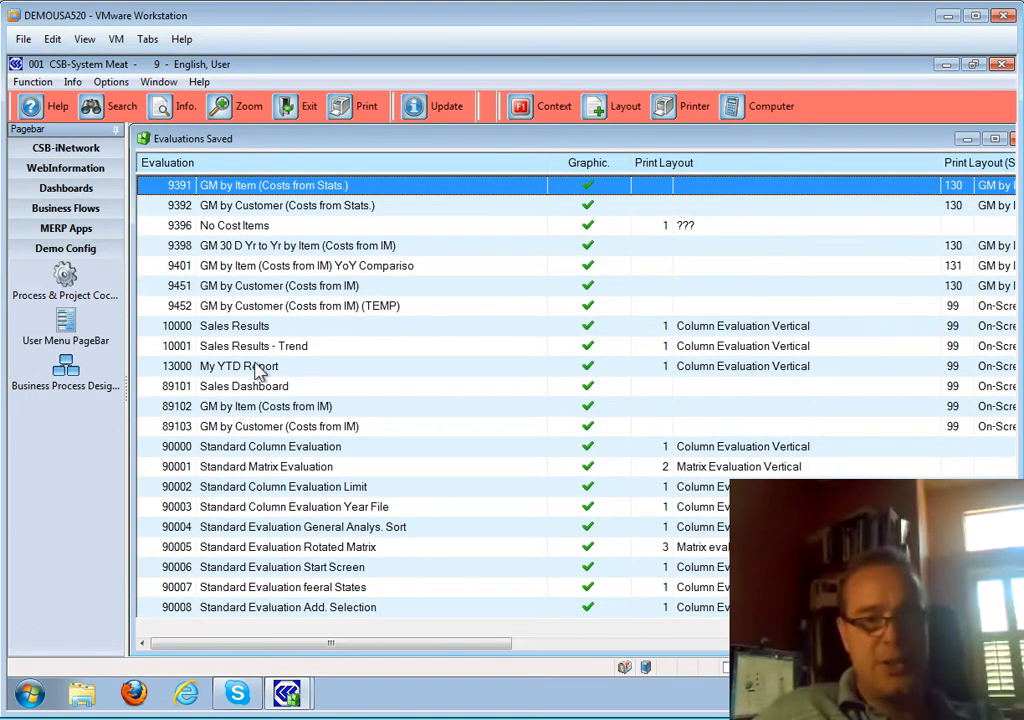
- Reopen 13000 My YTD Report, check its TO and Output layout numbers, then open Information and Performance Figures
double_click(258, 366)
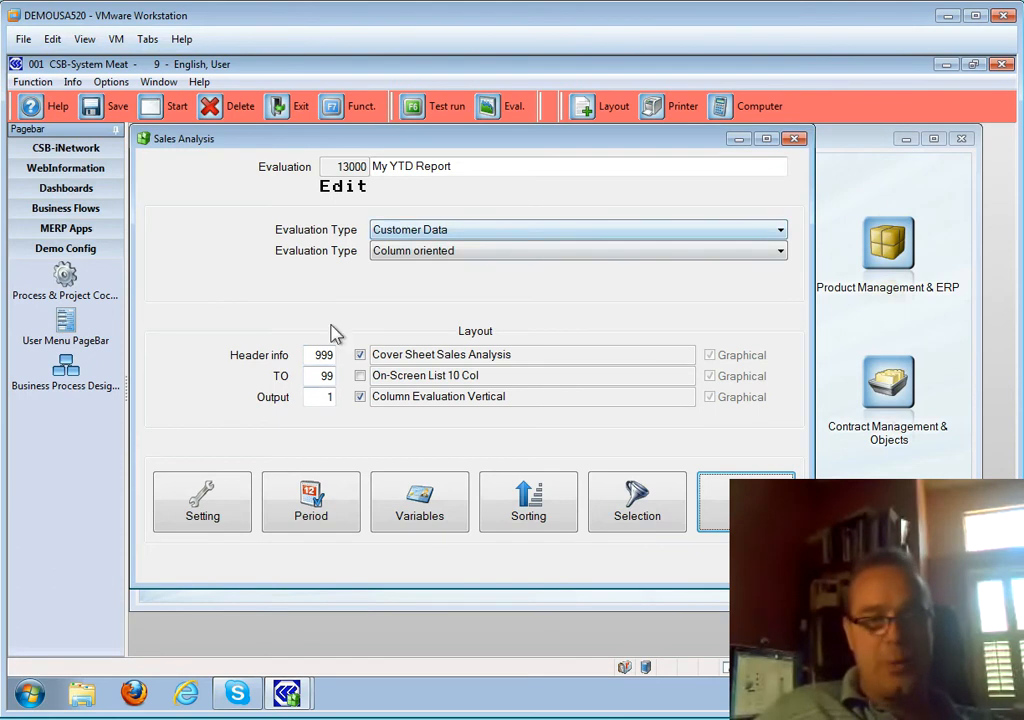
click(315, 377)
click(319, 397)
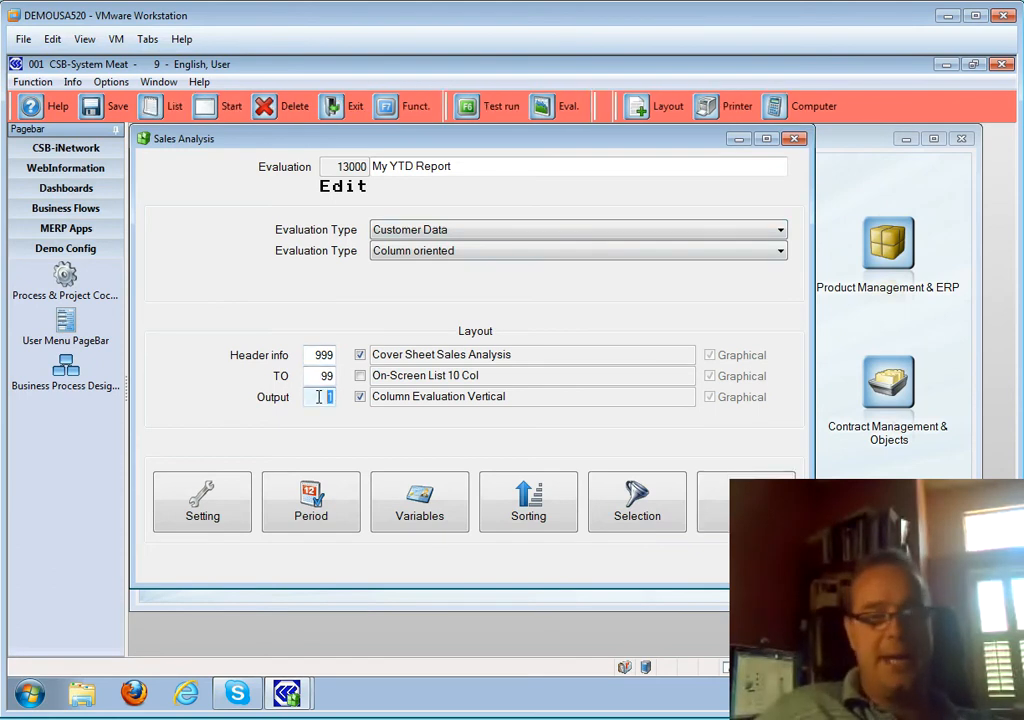
click(318, 377)
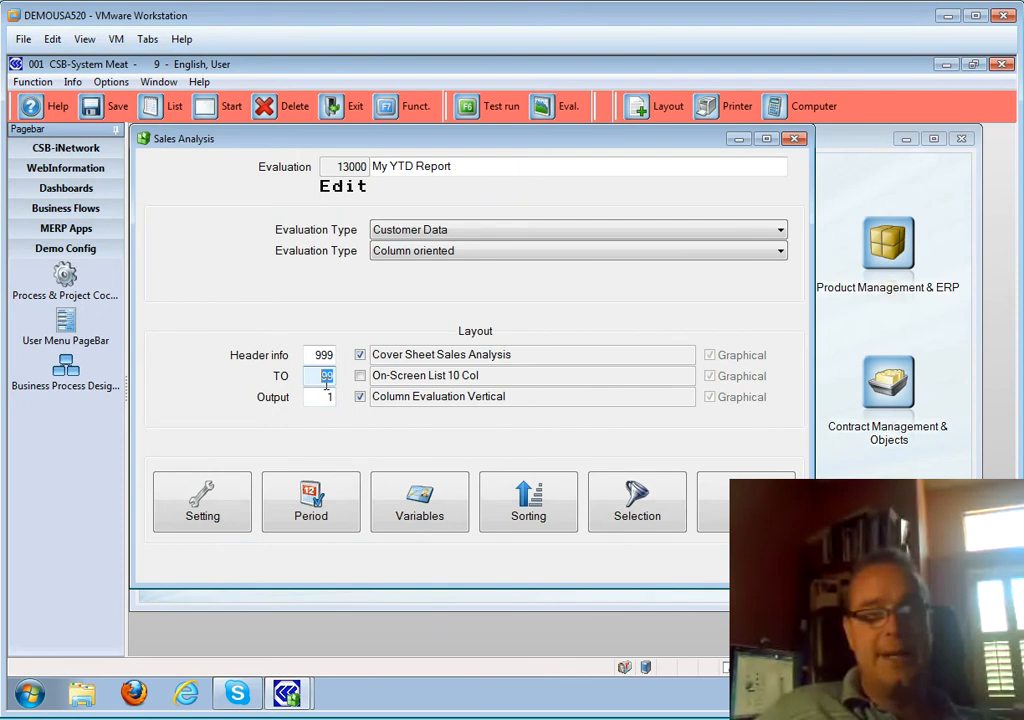
click(565, 112)
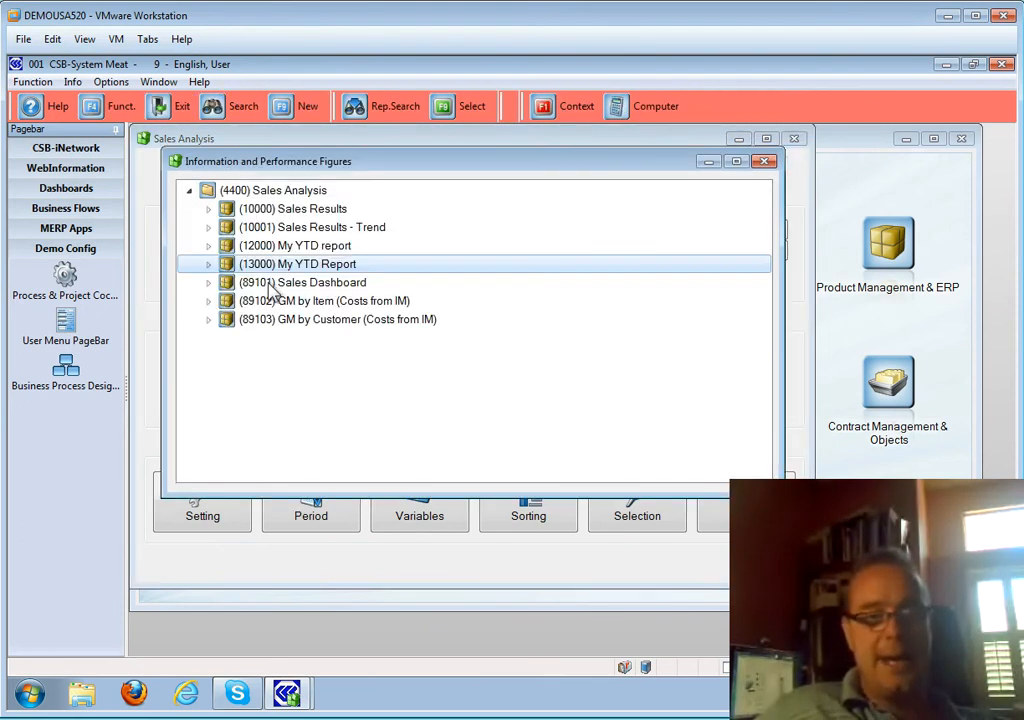
- Open the saved My YTD Report run and drill into Delibrands of America's Boxed Beef items
double_click(266, 267)
double_click(274, 284)
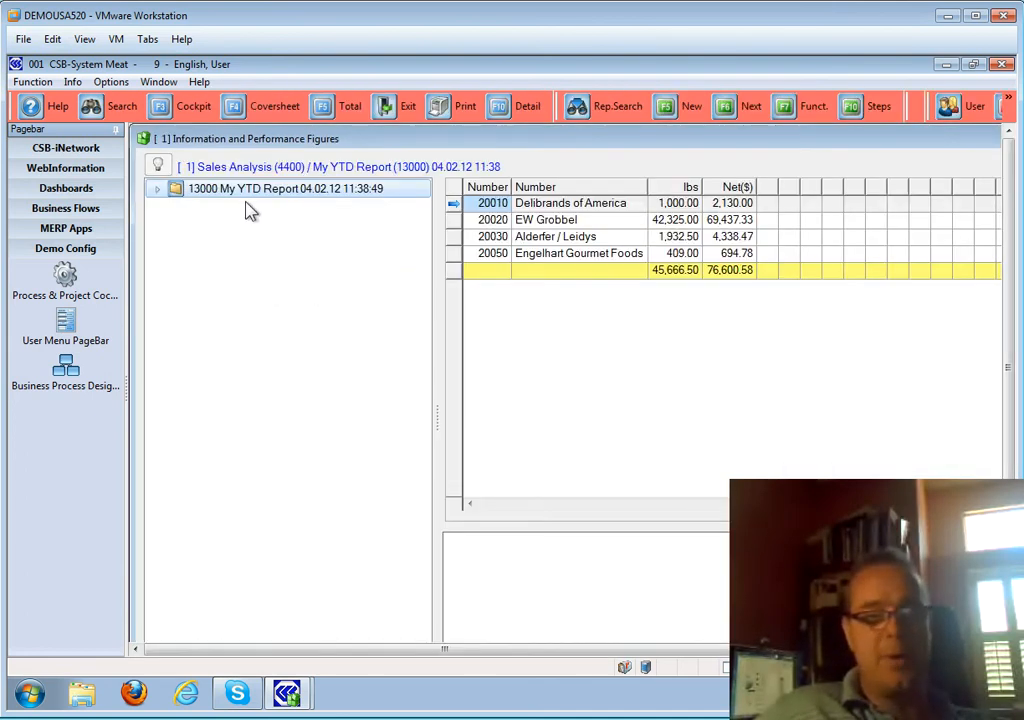
double_click(198, 196)
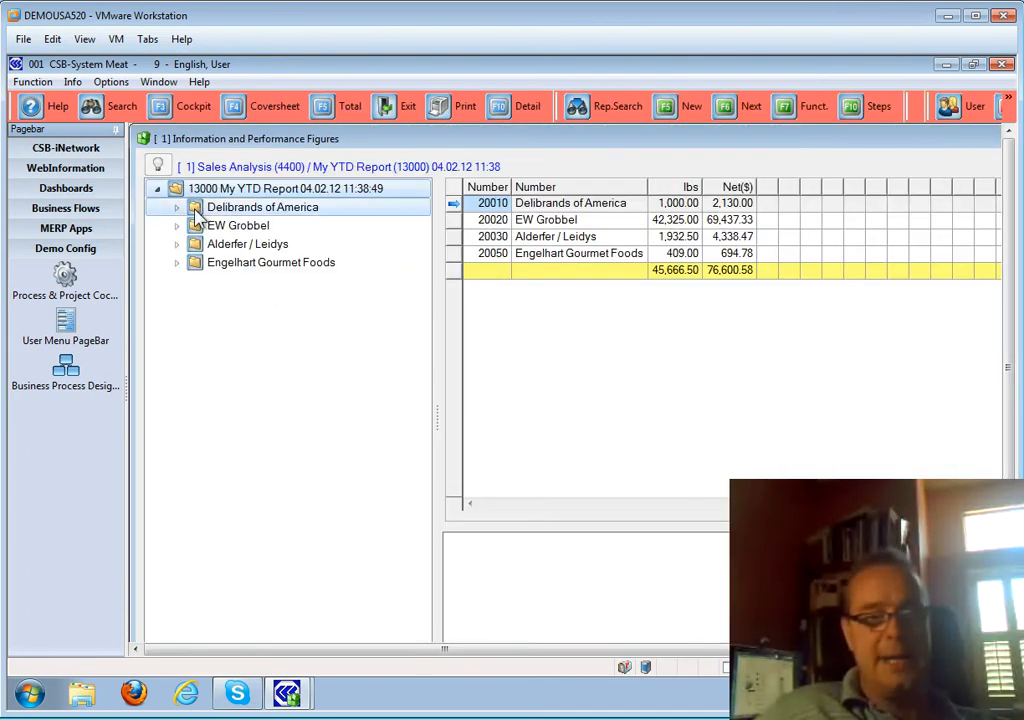
double_click(197, 209)
click(196, 226)
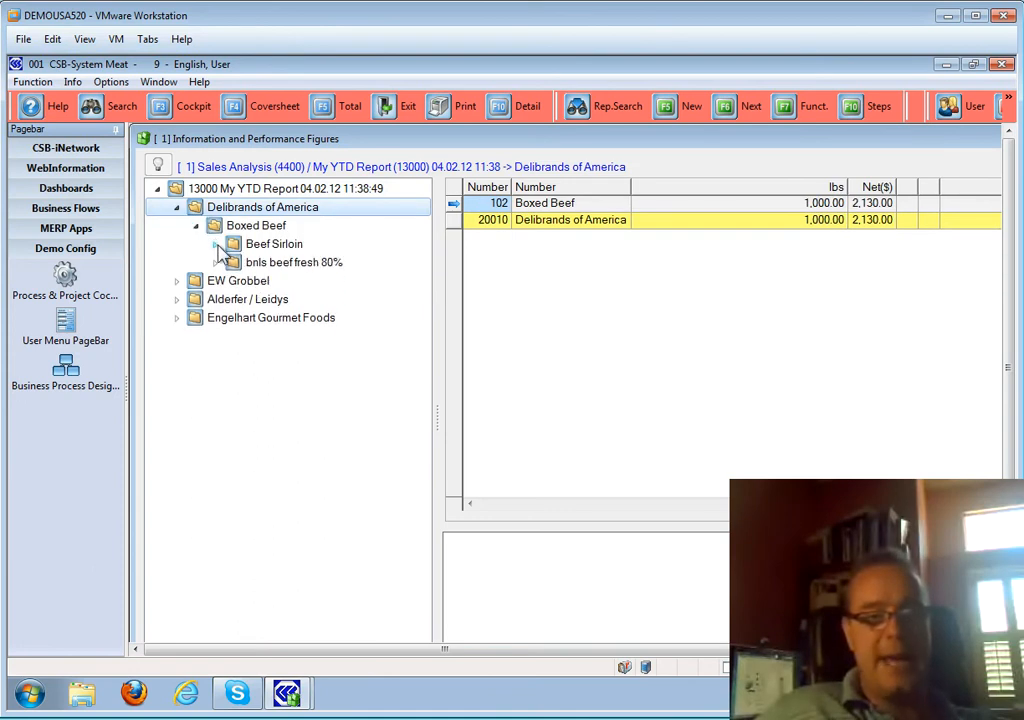
click(216, 245)
double_click(222, 283)
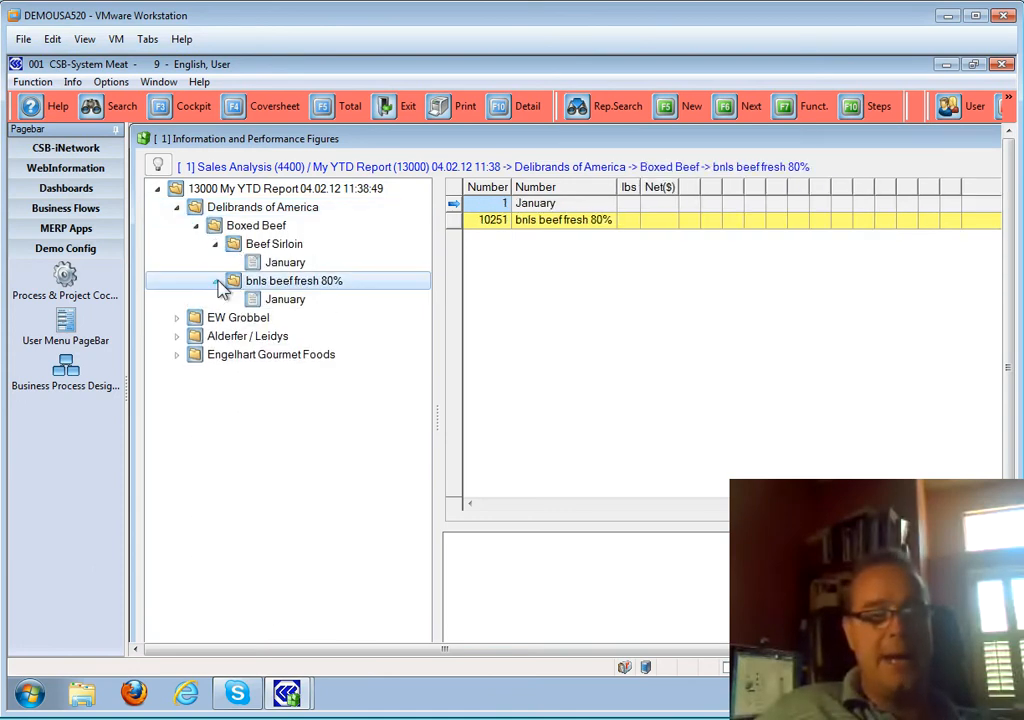
click(196, 227)
- Expand EW Grobbel's Boxed Pork and Boxed Beef groups down to their monthly figures
click(177, 247)
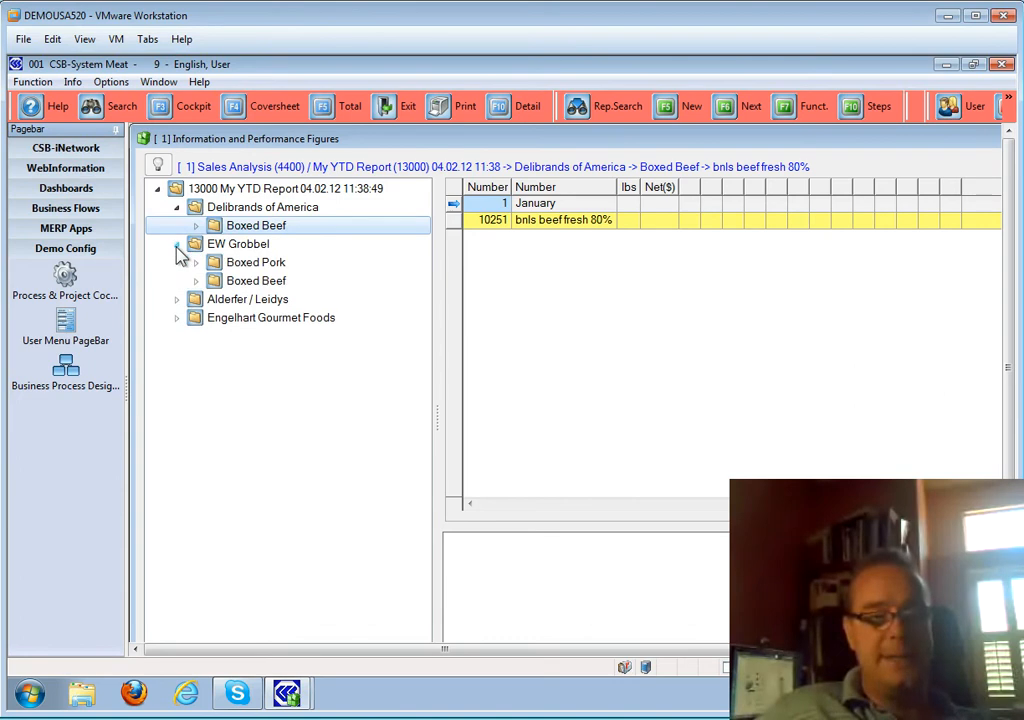
click(196, 264)
click(216, 283)
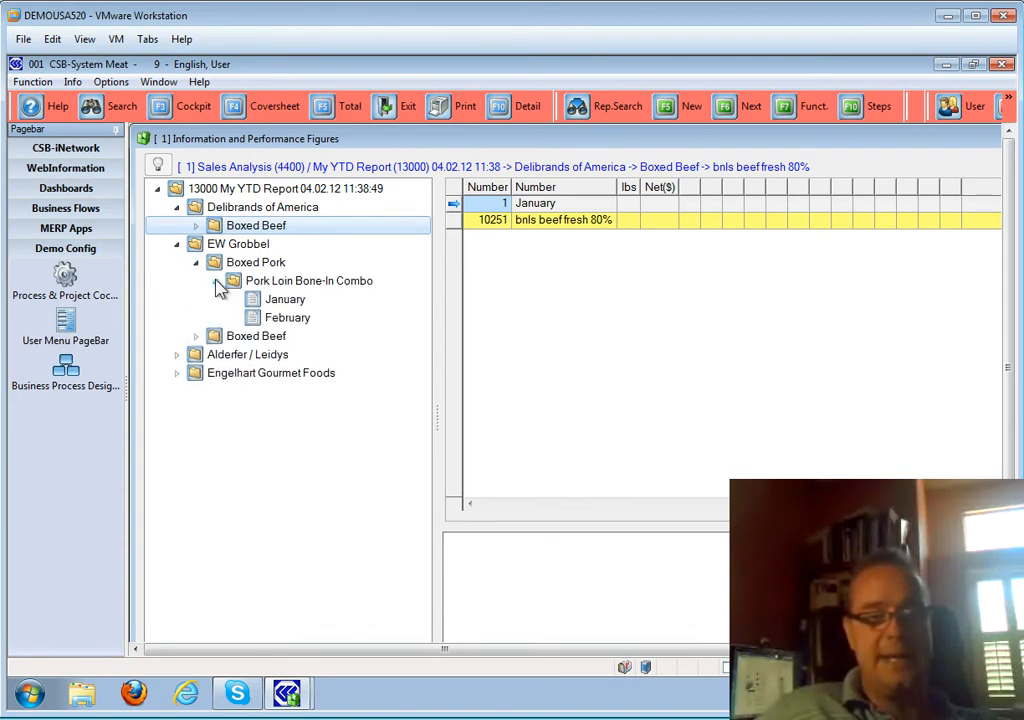
click(196, 337)
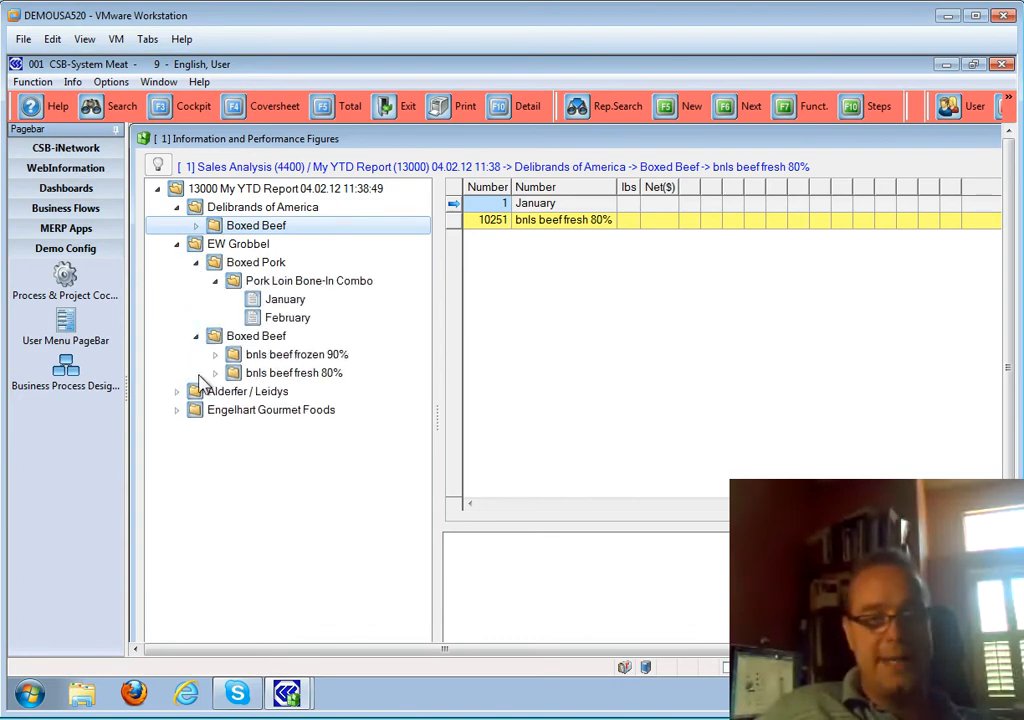
click(214, 373)
click(214, 355)
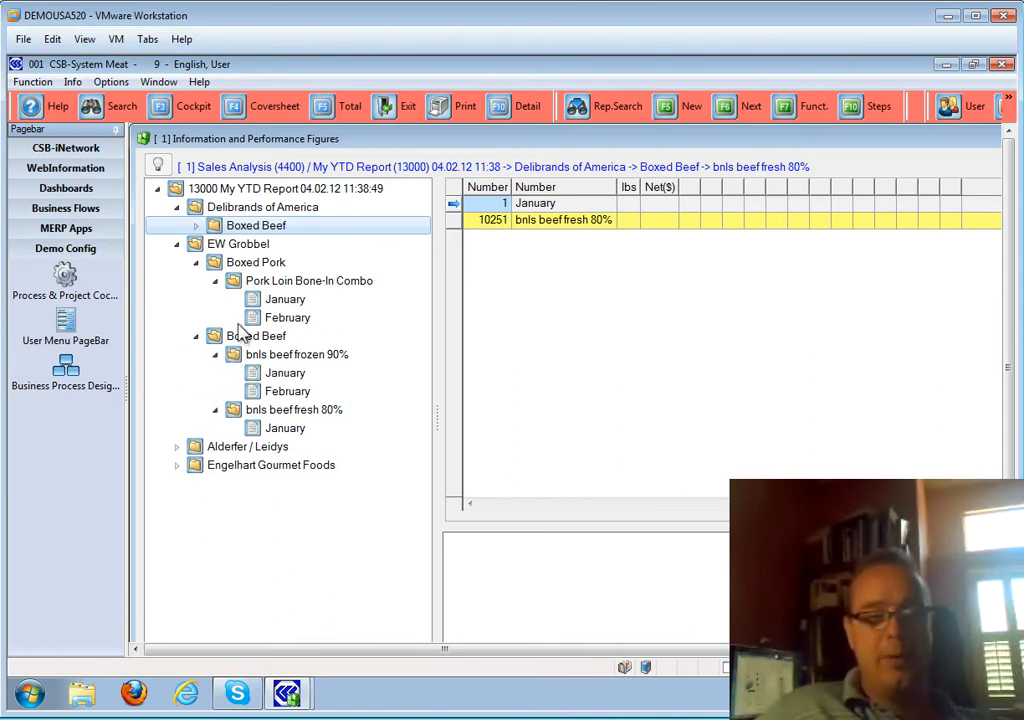
click(240, 335)
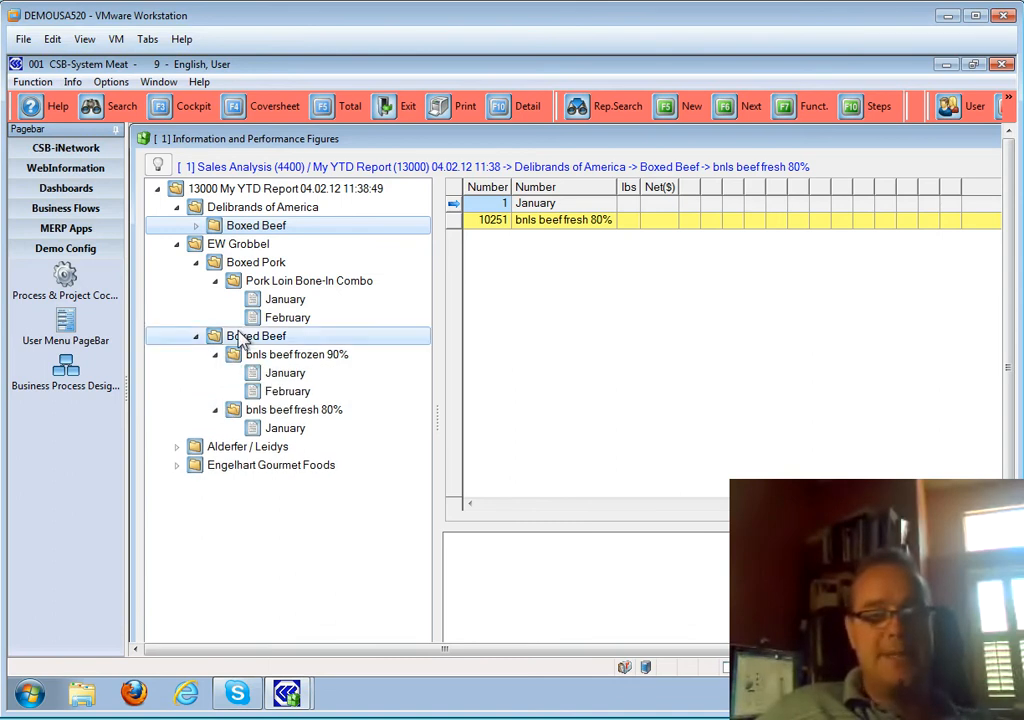
- Show EW Grobbel's totals (42,325.00 lbs, 69,437.33 Net($)), then collapse EW Grobbel and Delibrands
click(240, 244)
click(176, 244)
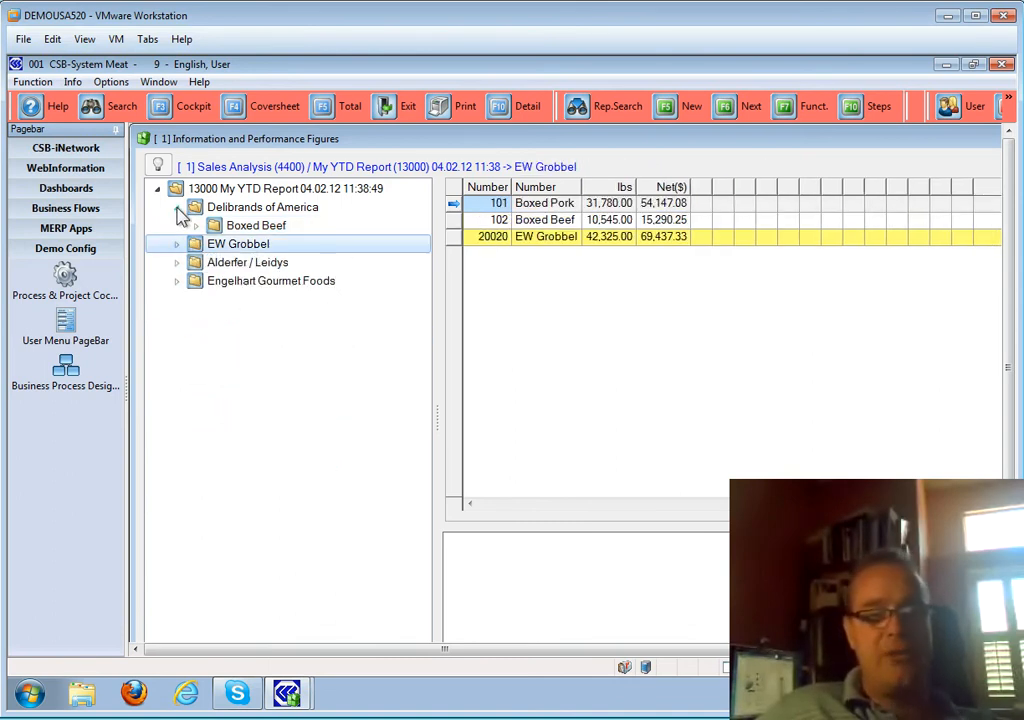
click(177, 208)
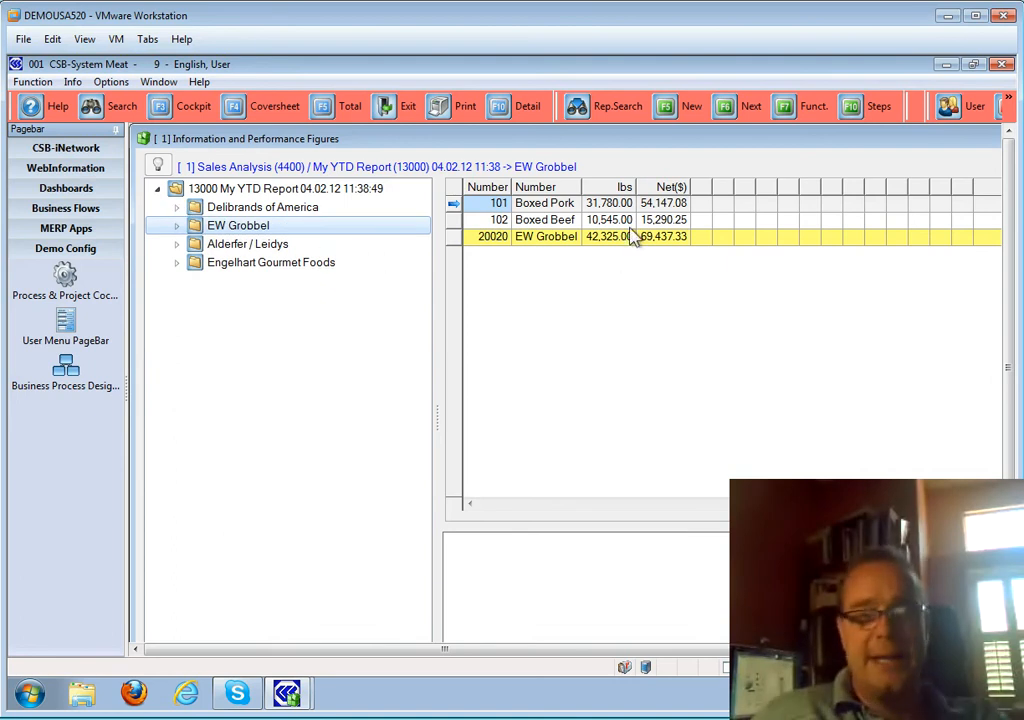
- Close the analysis windows and list today's saved report printouts sorted by time
key(Escape)
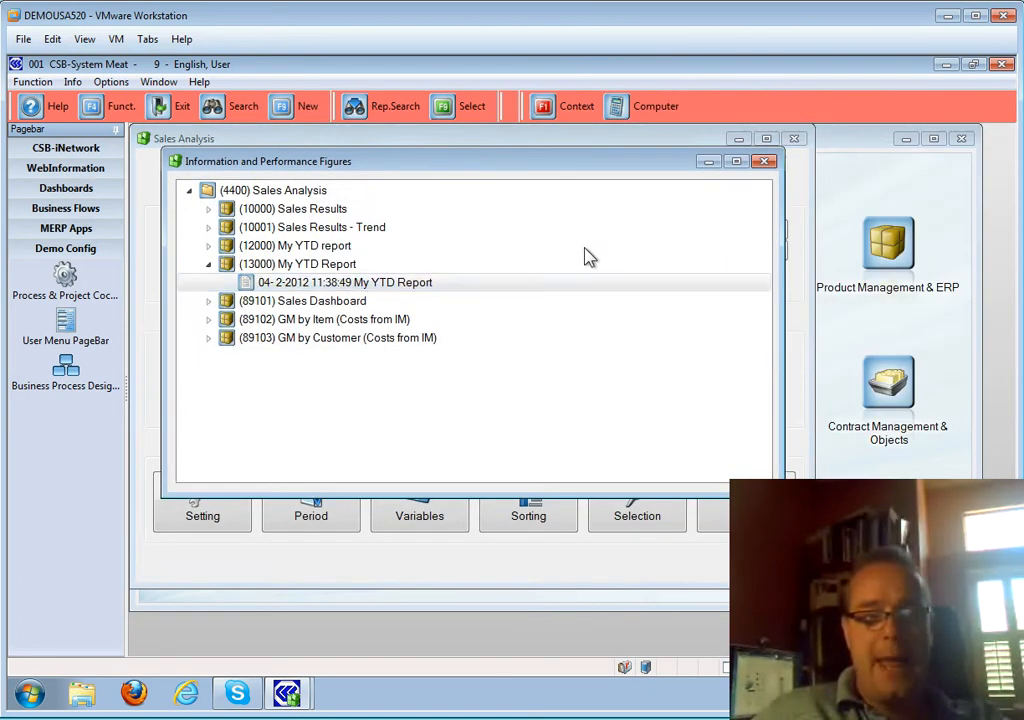
key(Escape)
key(Escape)
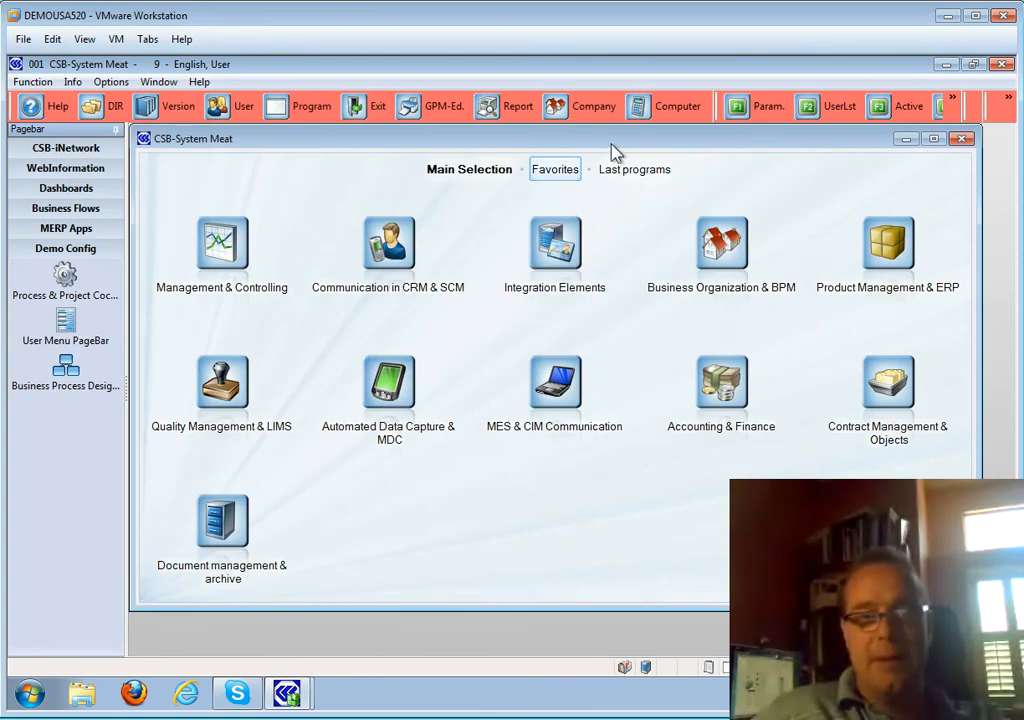
click(519, 114)
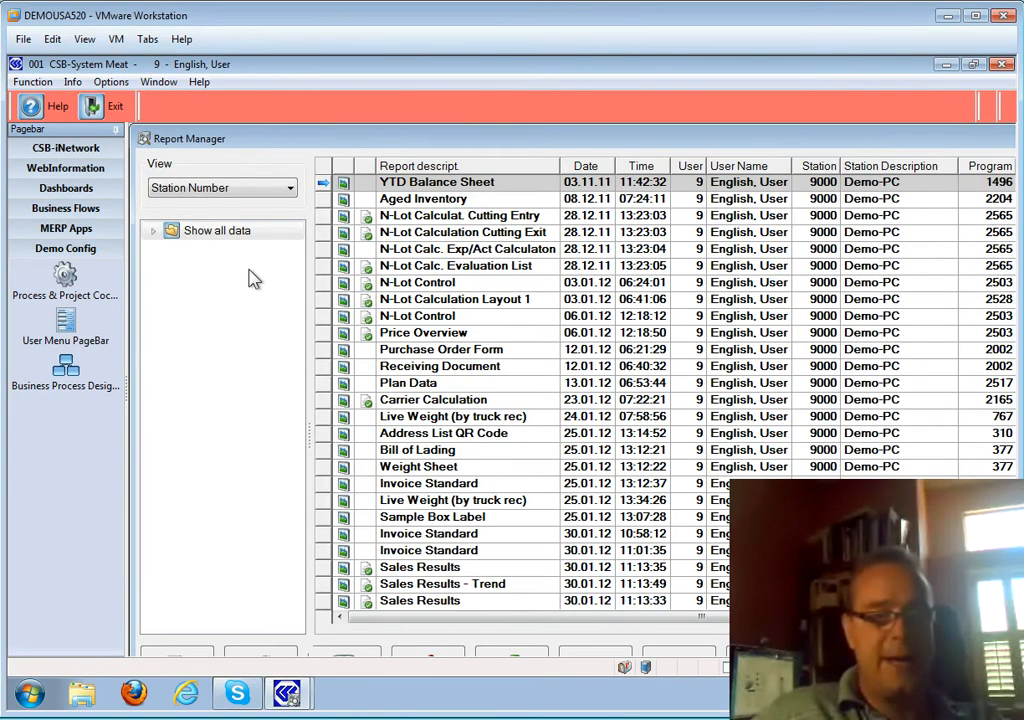
click(173, 249)
scroll(256, 430, down, 1)
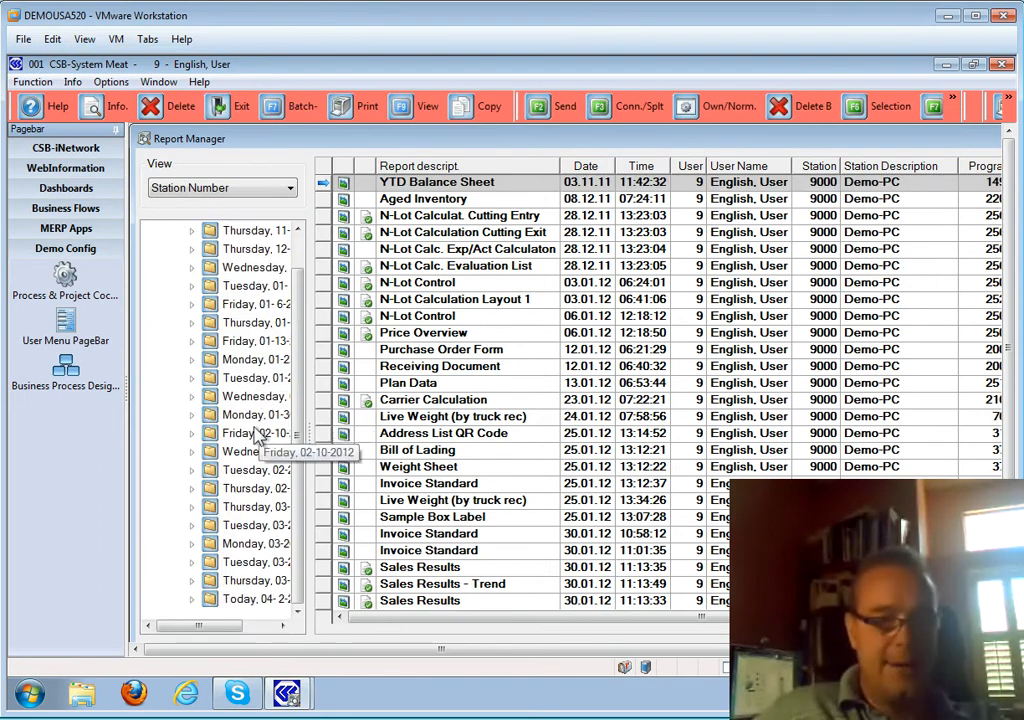
click(220, 598)
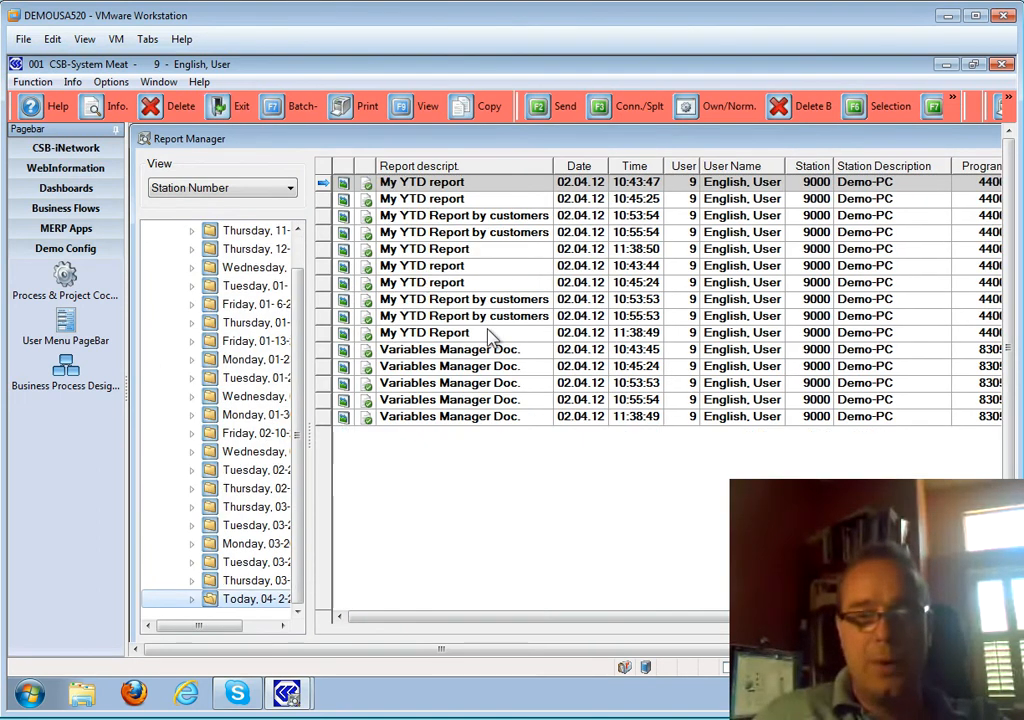
click(633, 167)
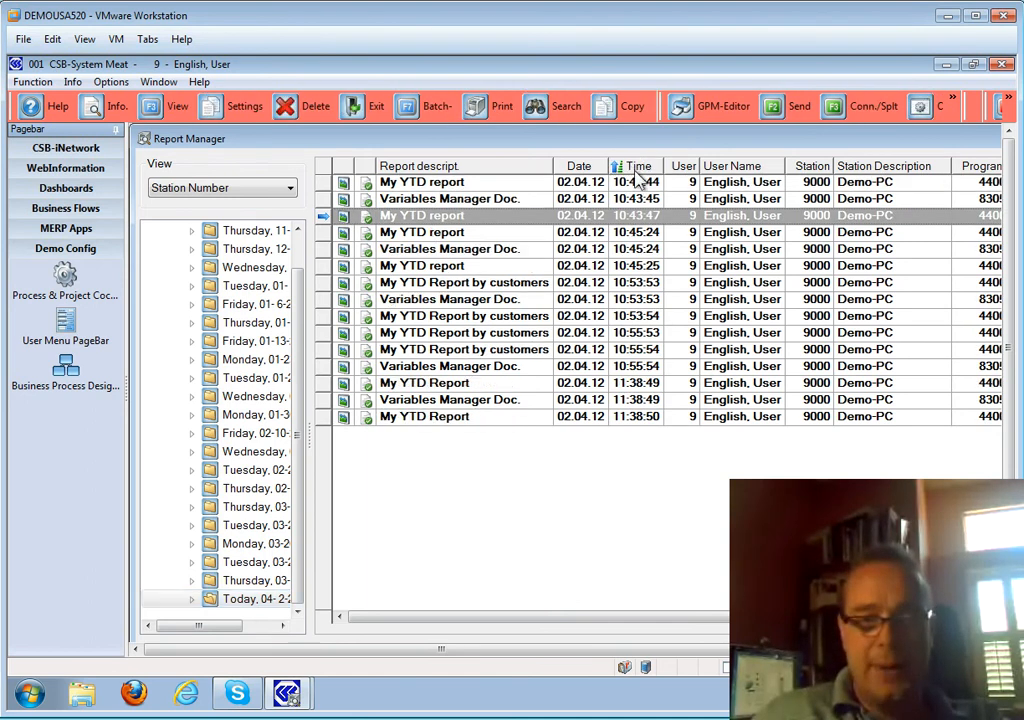
- View the latest two-page My YTD Report printout, then close it and the report manager
click(450, 418)
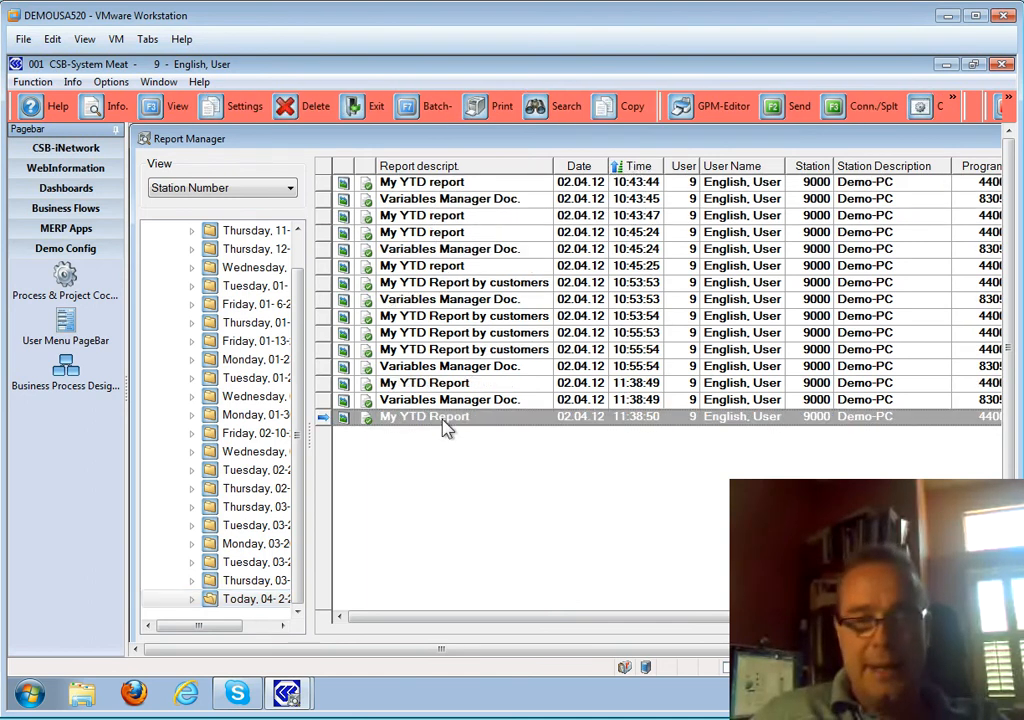
double_click(489, 420)
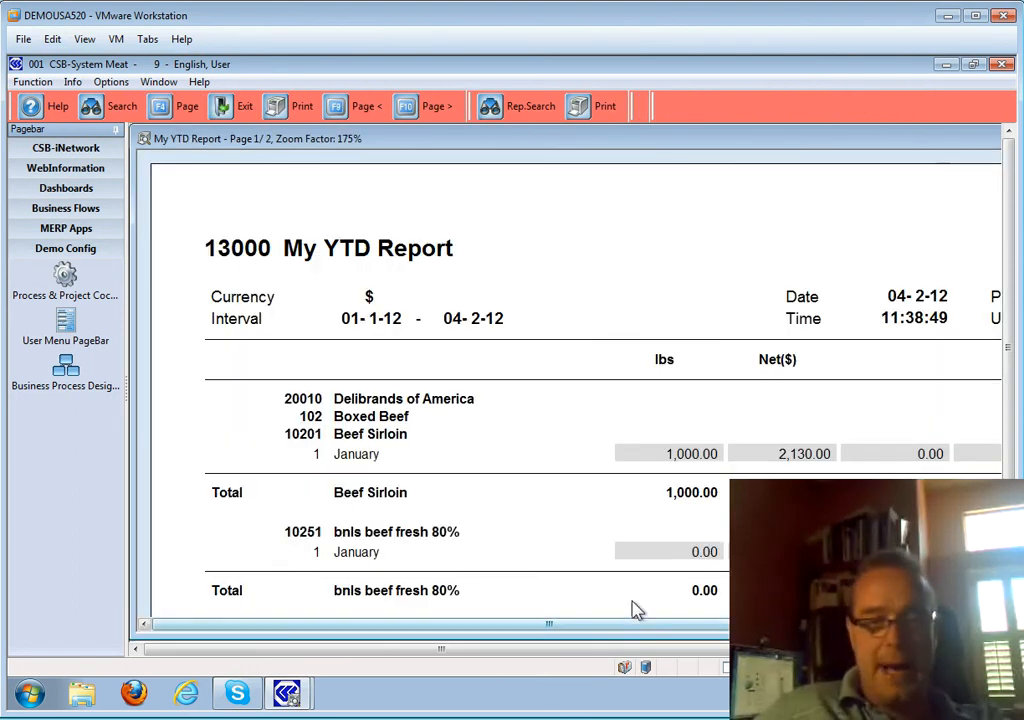
mouse_move(521, 629)
mouse_down()
mouse_move(688, 628)
mouse_move(533, 631)
mouse_up()
scroll(565, 539, down, 5)
scroll(565, 539, down, 5)
scroll(565, 539, down, 5)
scroll(566, 528, down, 1)
scroll(566, 528, up, 10)
scroll(566, 526, up, 10)
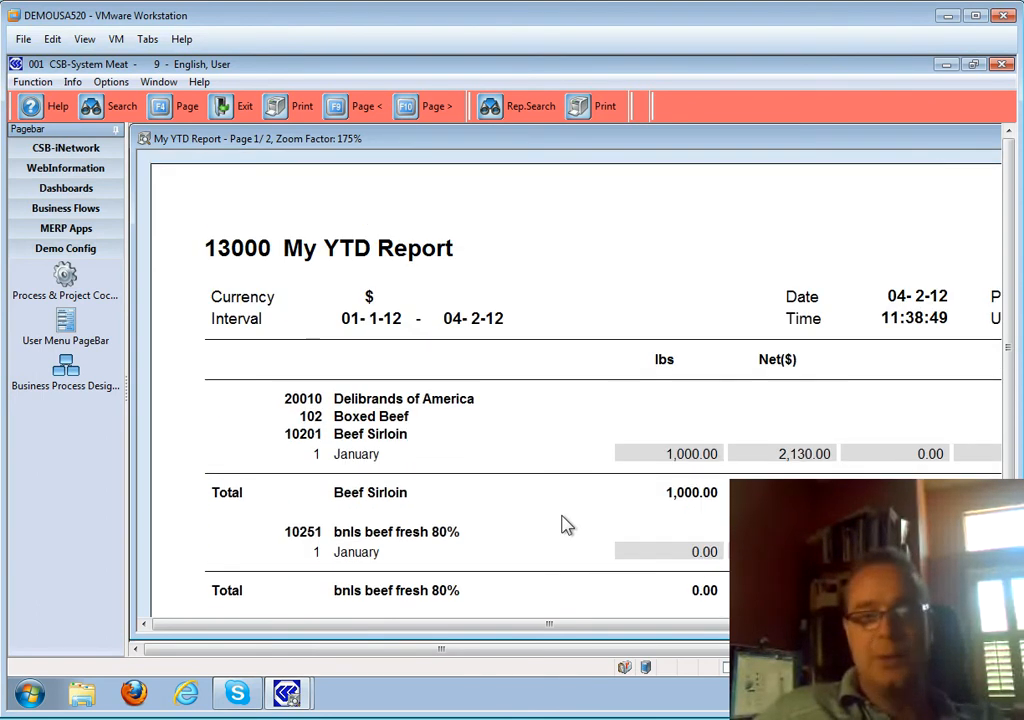
key(Escape)
key(Escape)
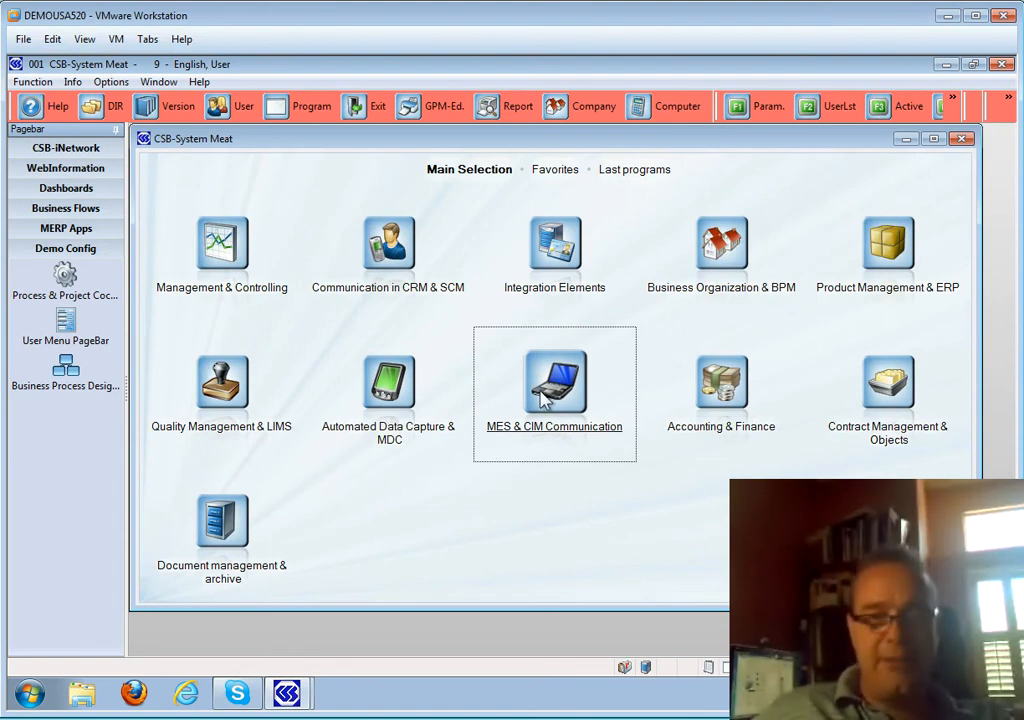
- Launch the Sales Analysis program 4400 through Quick Start
key(F5)
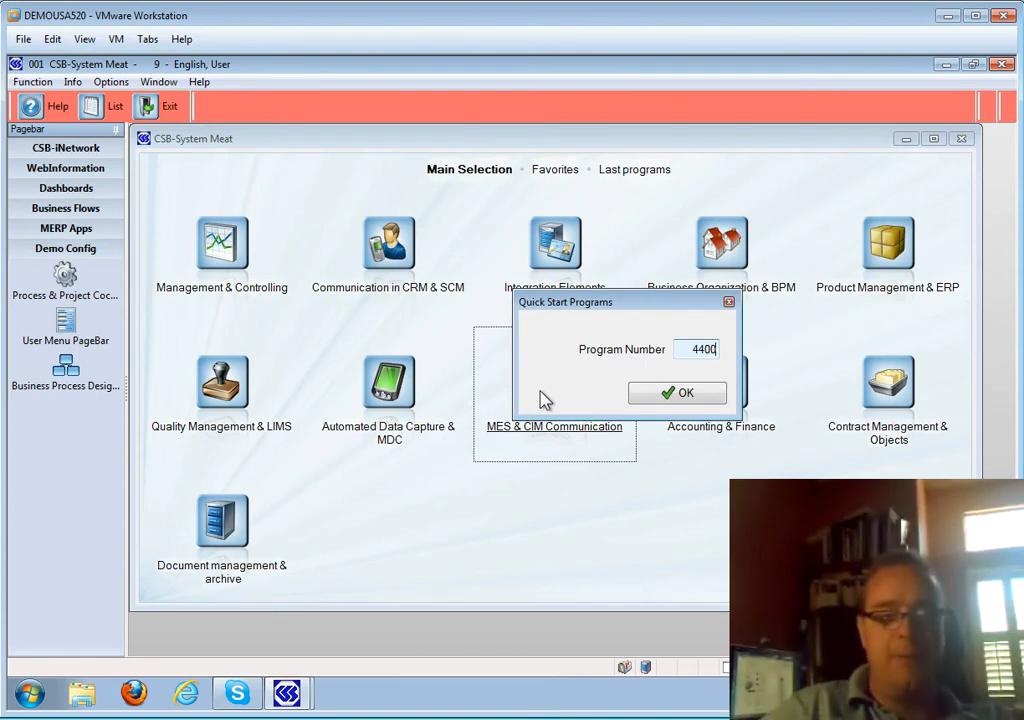
text(440)
key(Return)
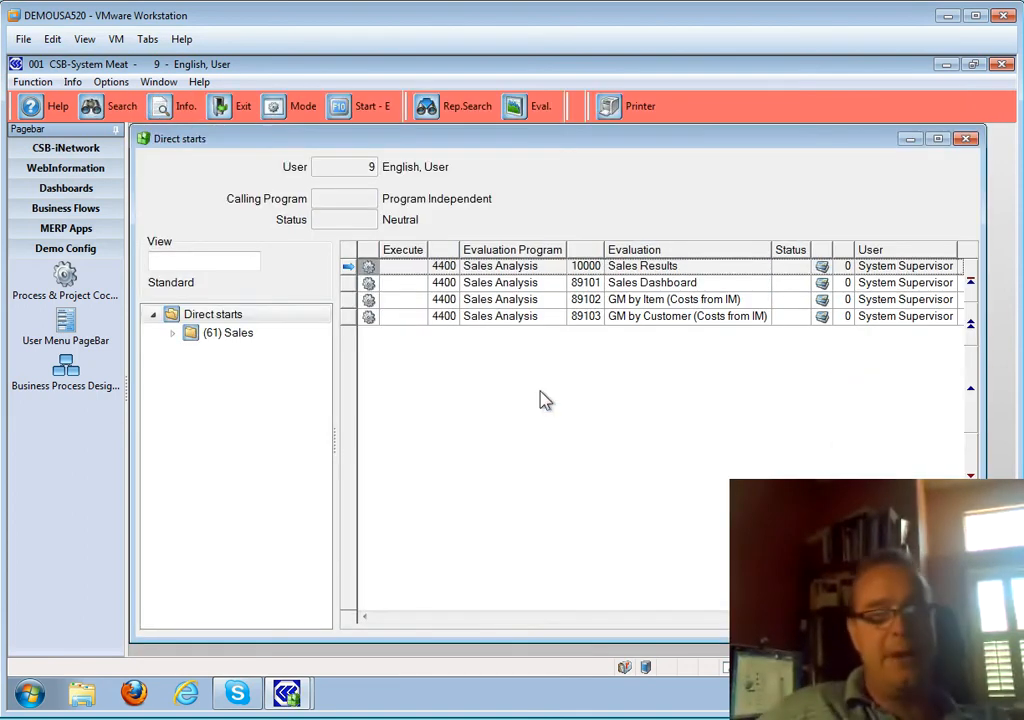
- Load saved evaluation 13000 My YTD Report and show its column definitions
click(299, 112)
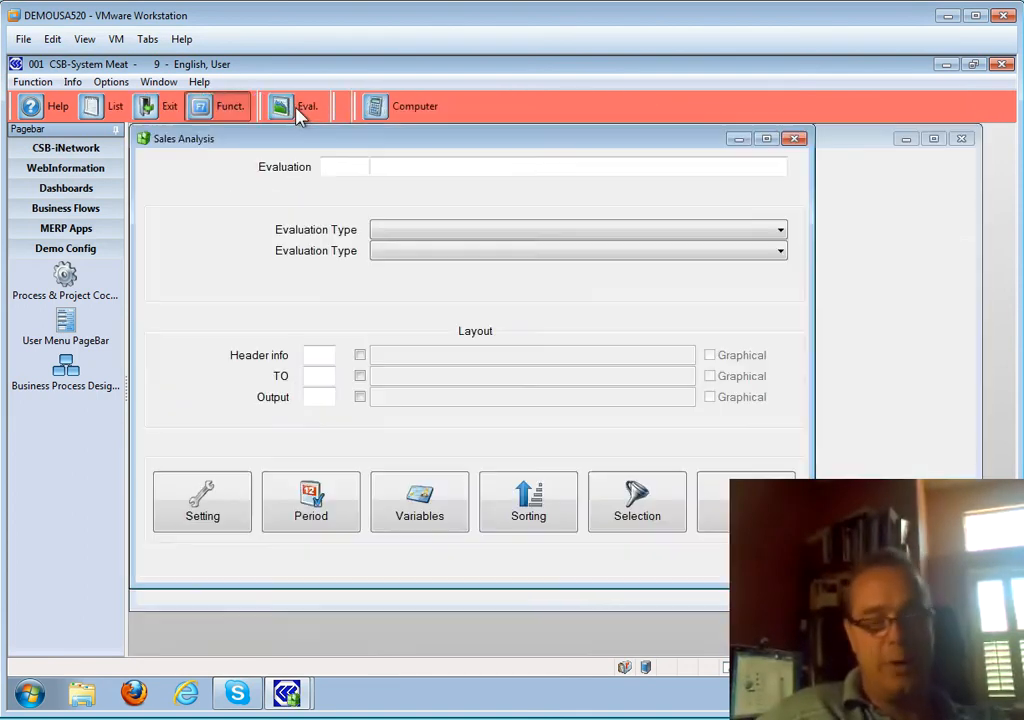
double_click(340, 175)
scroll(340, 176, down, 3)
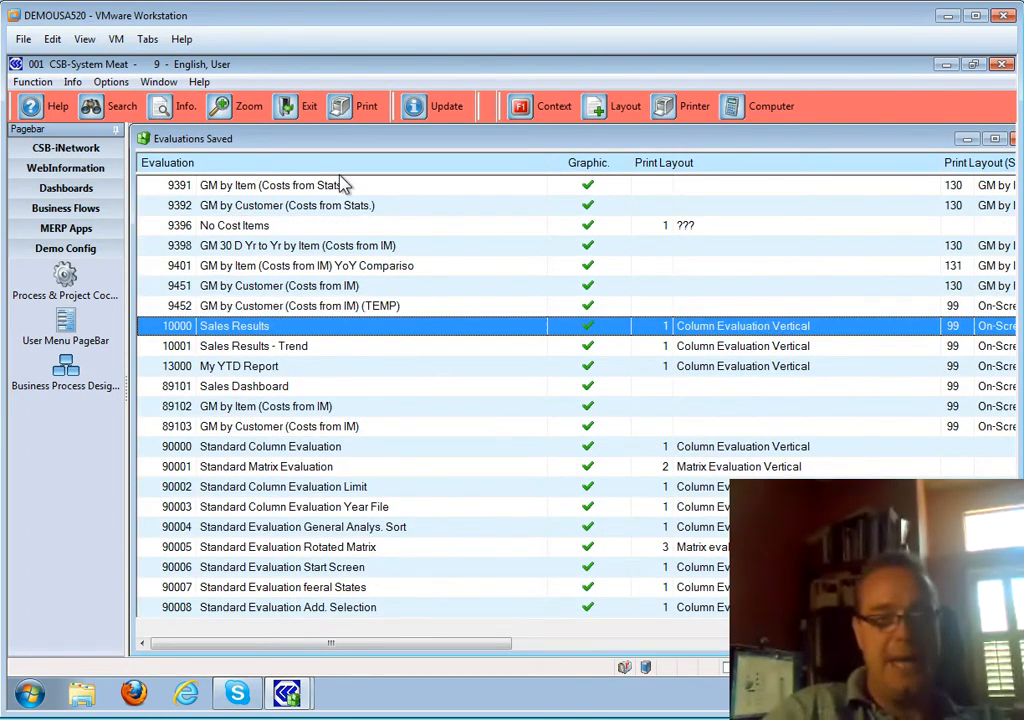
key(Return)
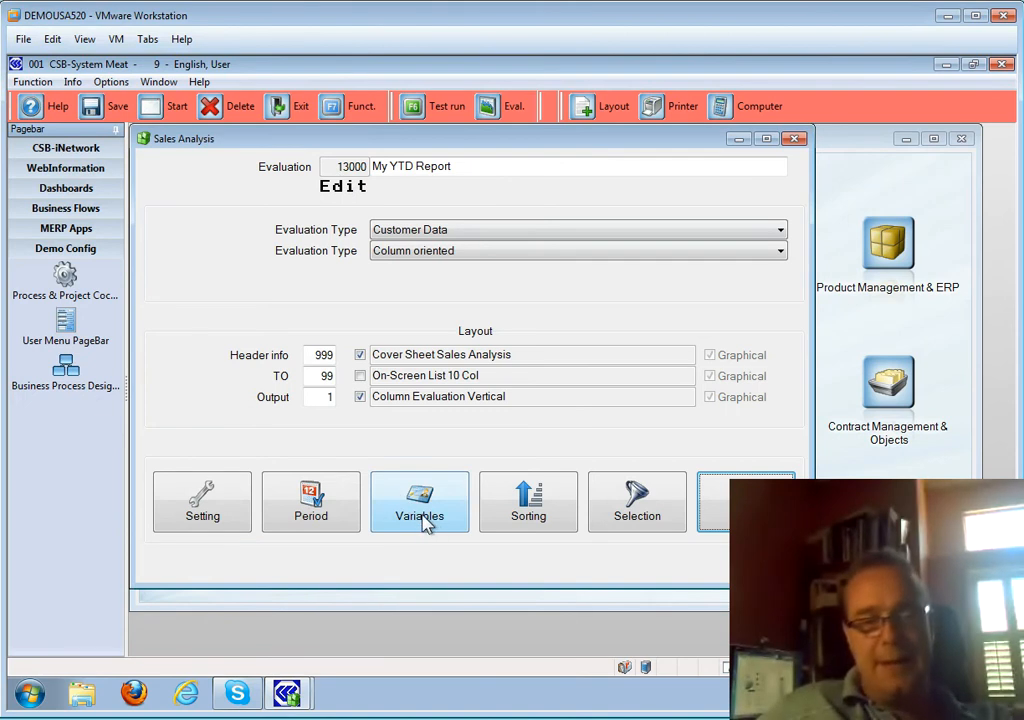
click(425, 522)
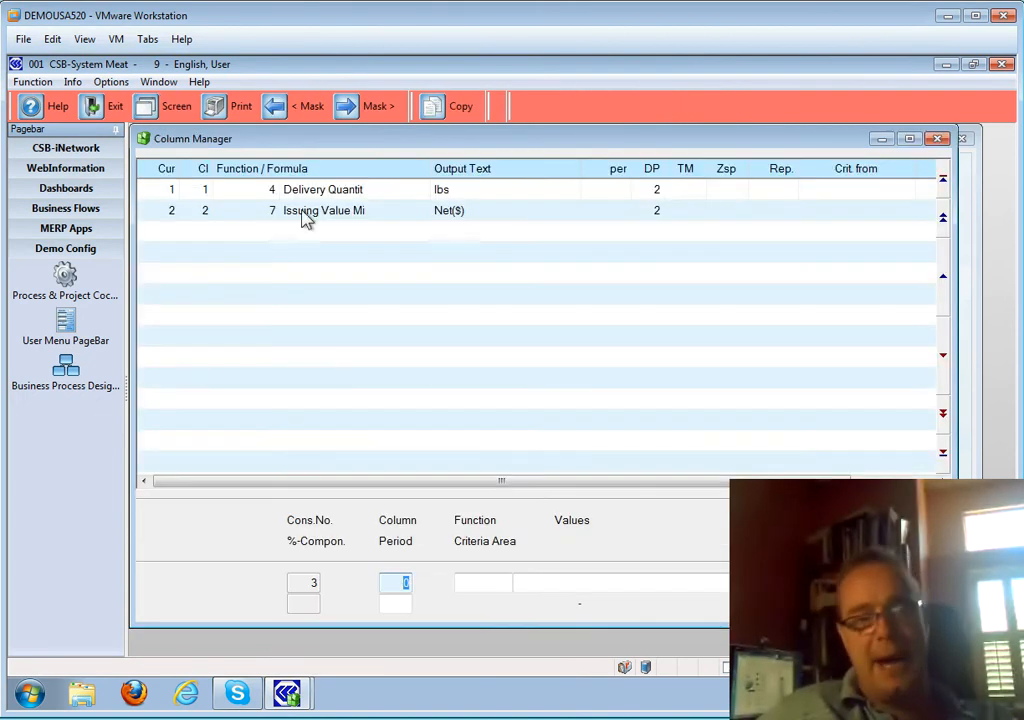
- Add column 3 with formula c2/c1 labelled avg. Price, then return to the evaluation form
click(305, 213)
key(Up)
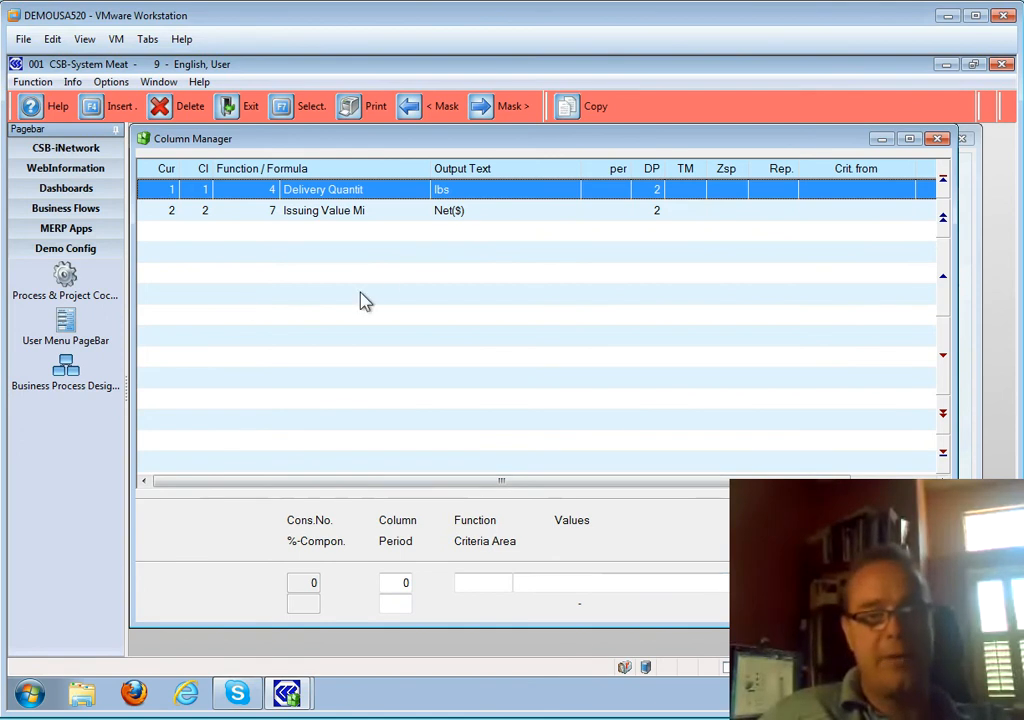
click(400, 583)
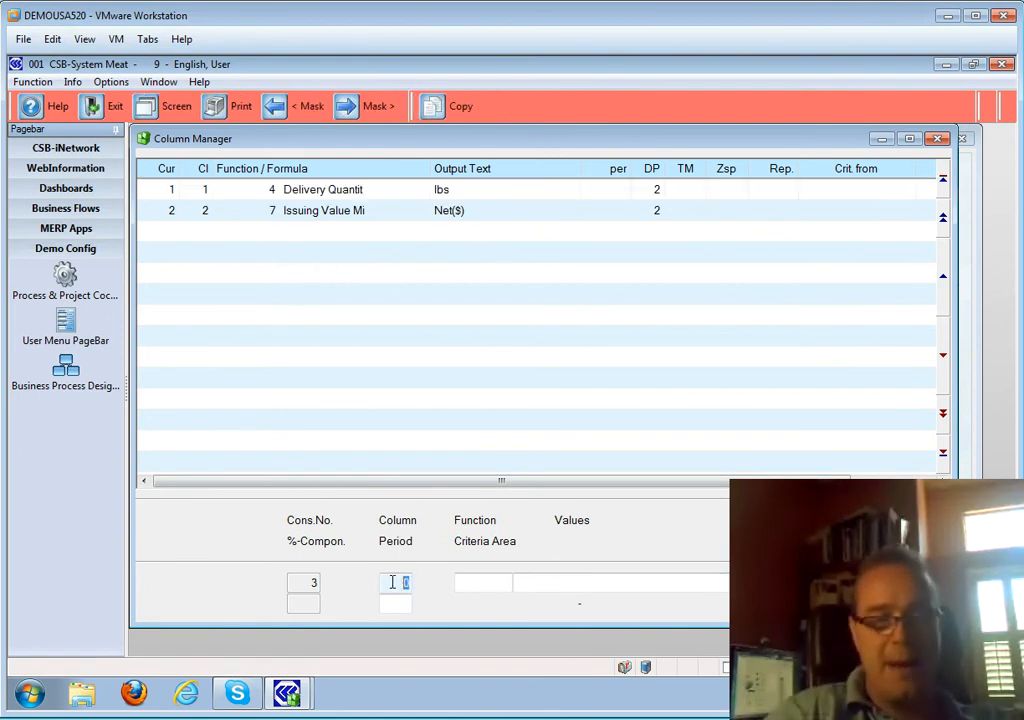
key(Return)
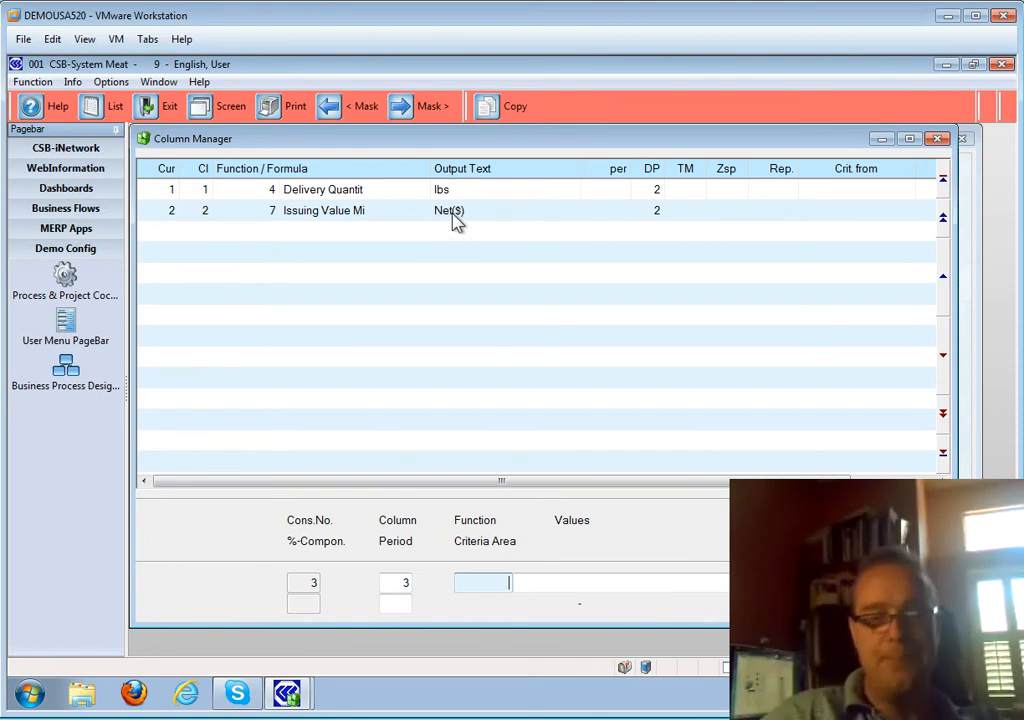
key(Tab)
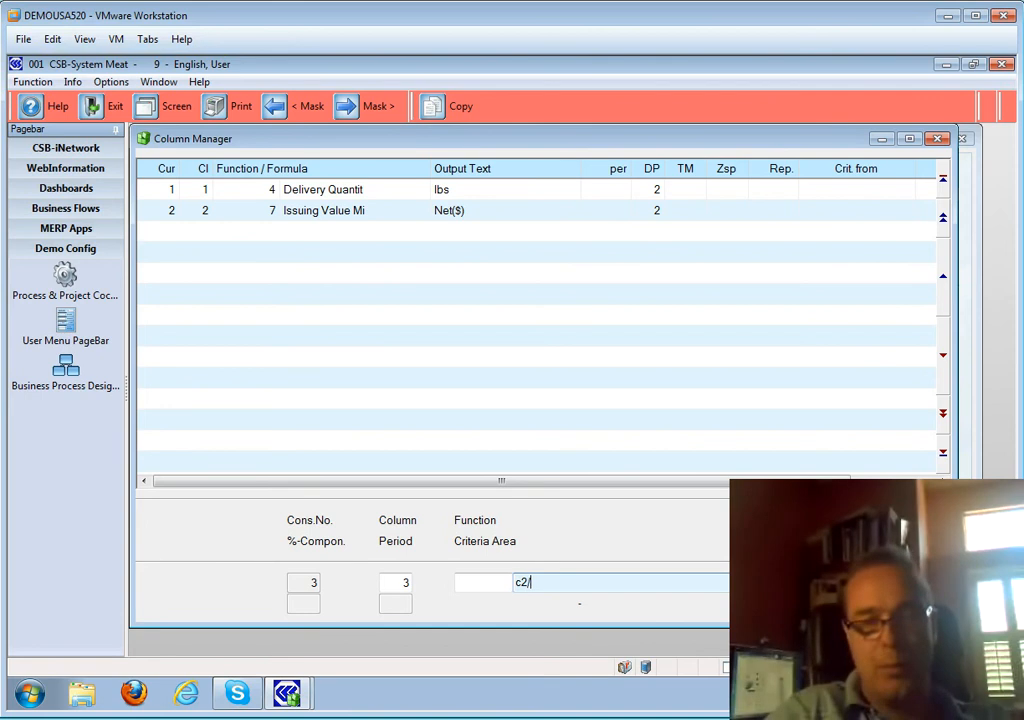
key(Return)
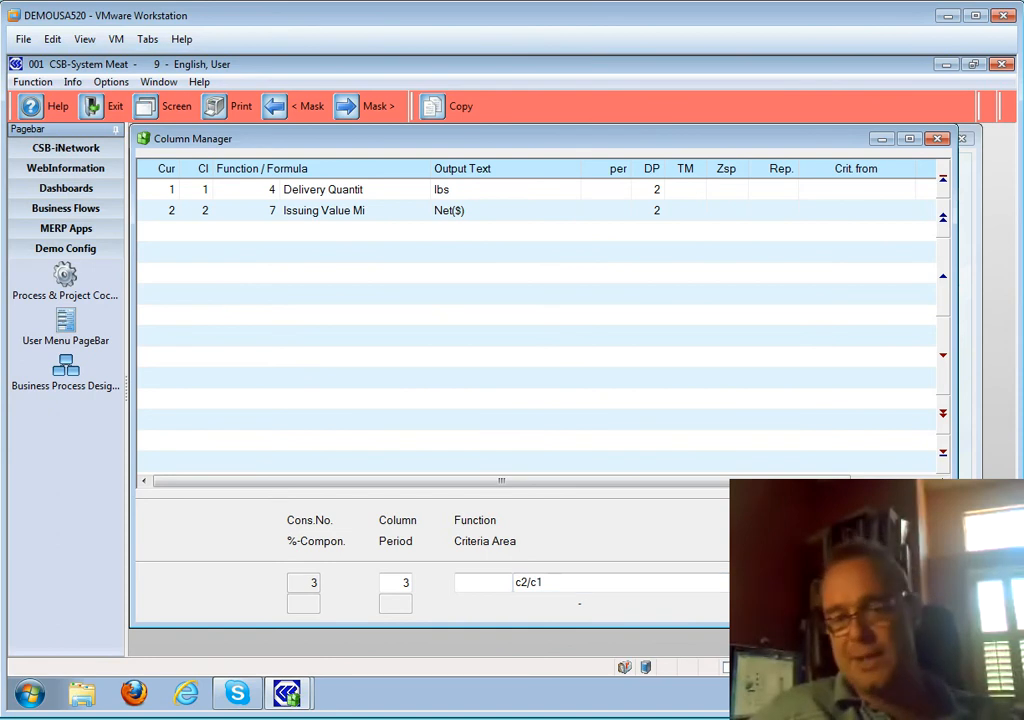
key(Return)
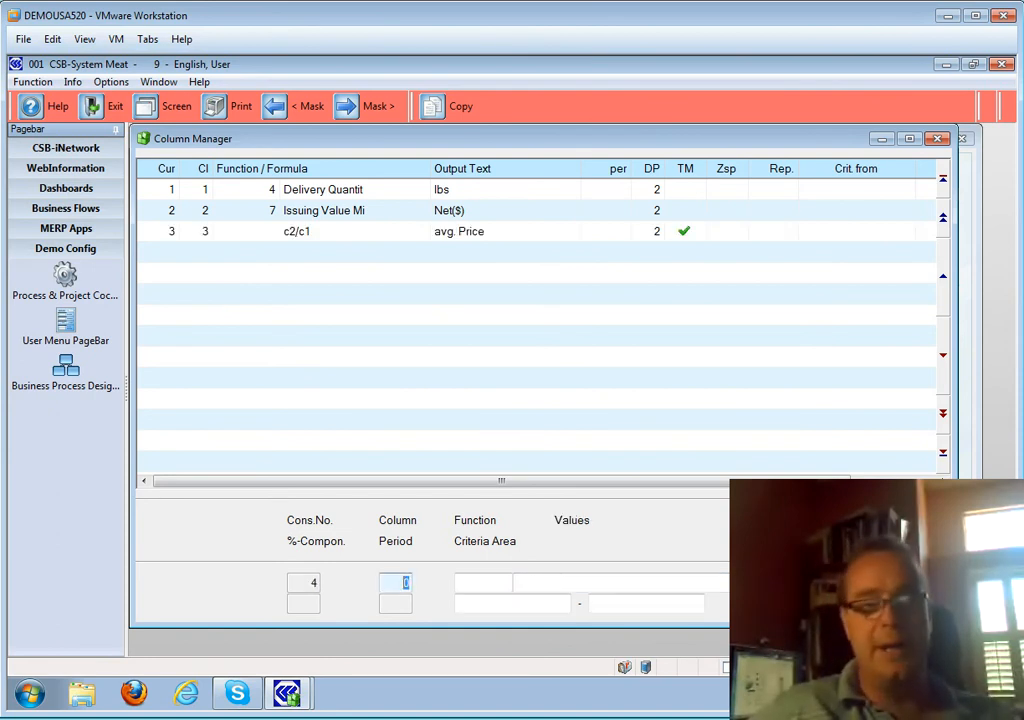
click(488, 238)
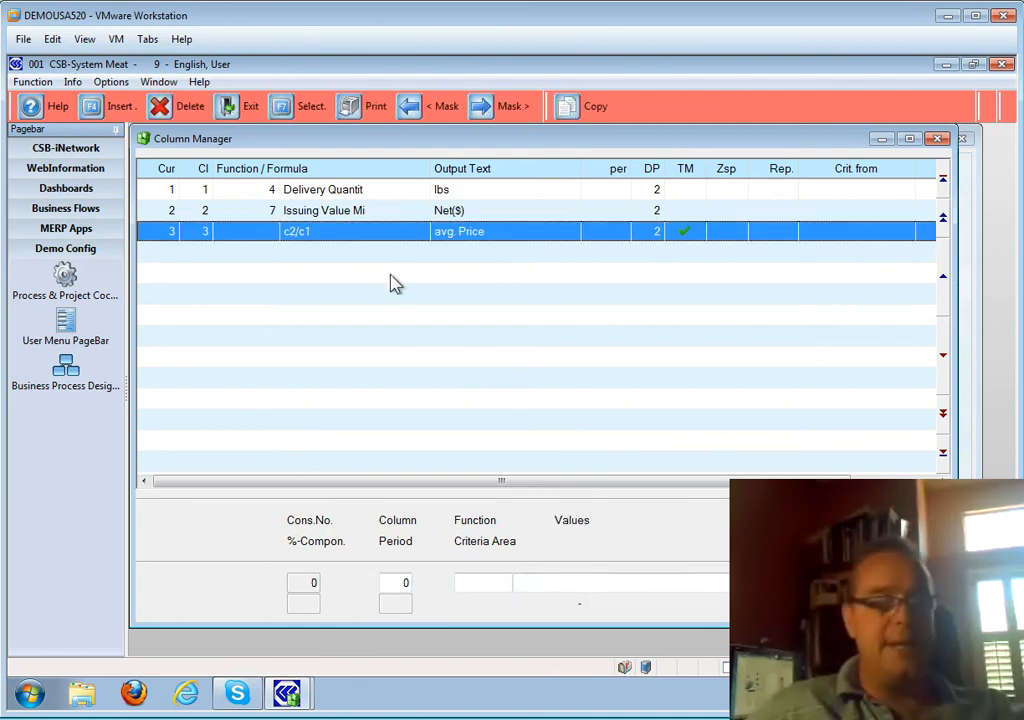
key(Escape)
key(Escape)
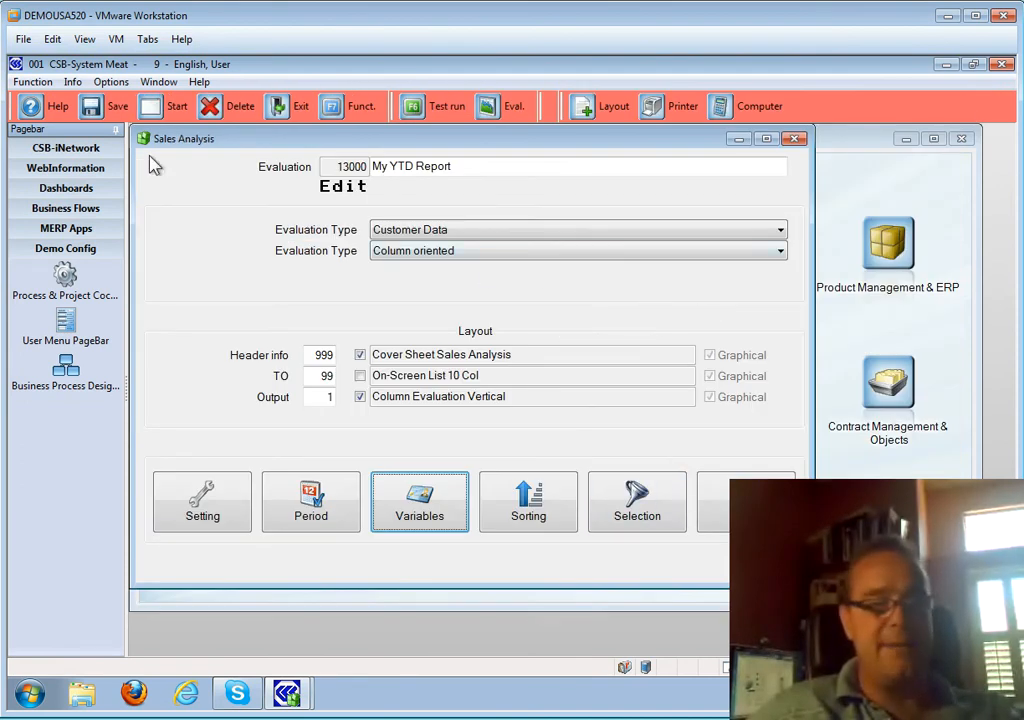
click(102, 108)
text(13000)
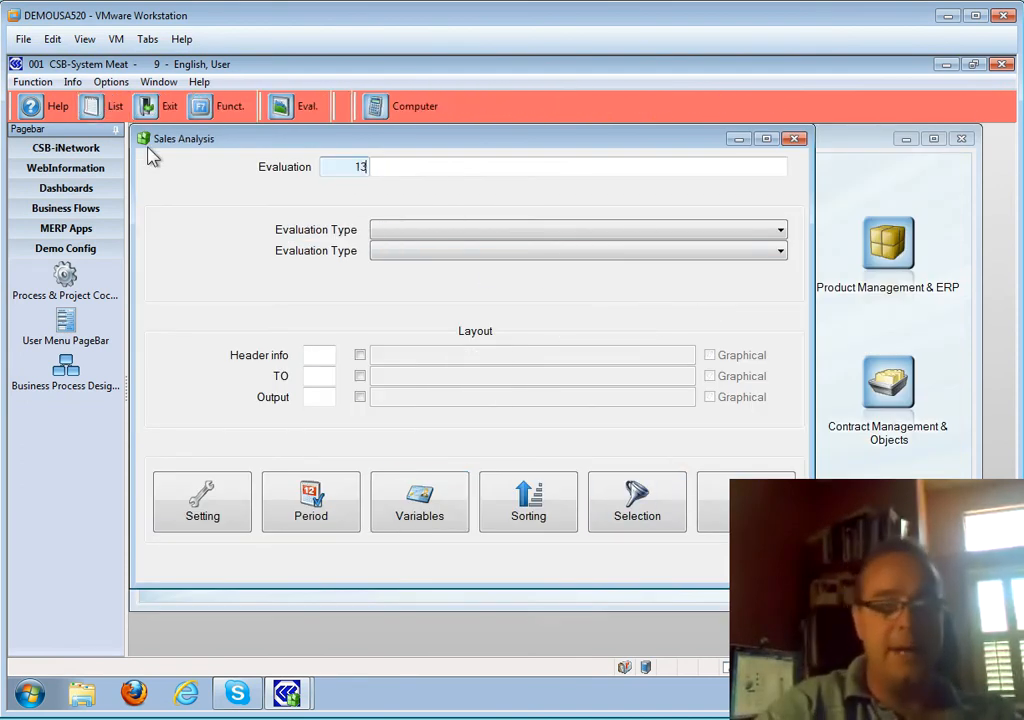
key(Return)
click(760, 504)
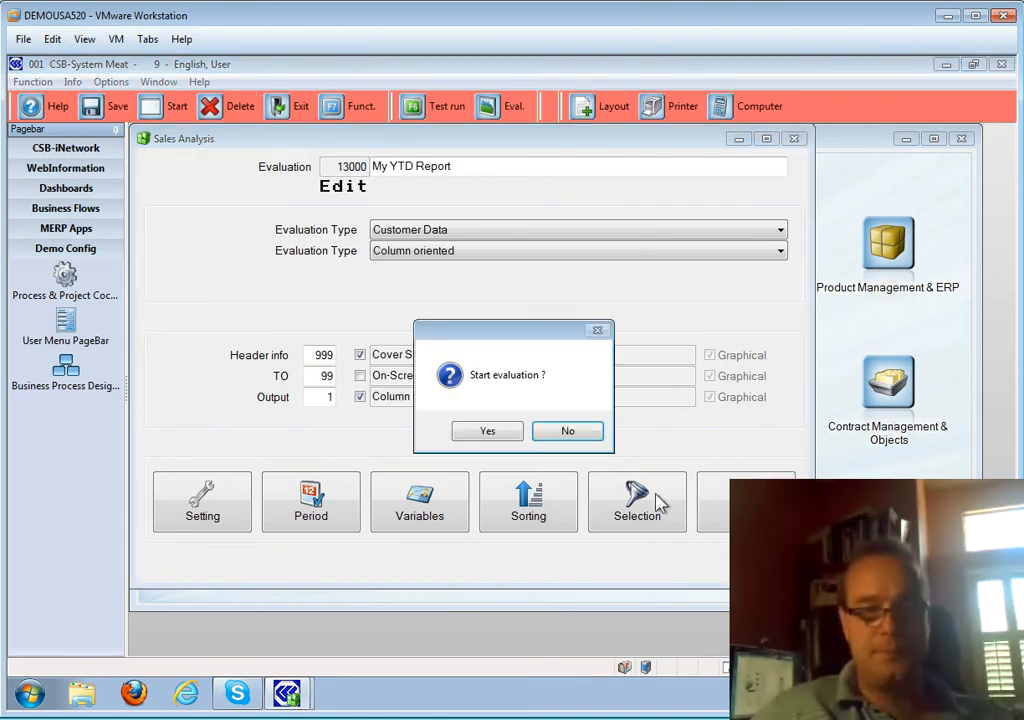
click(500, 431)
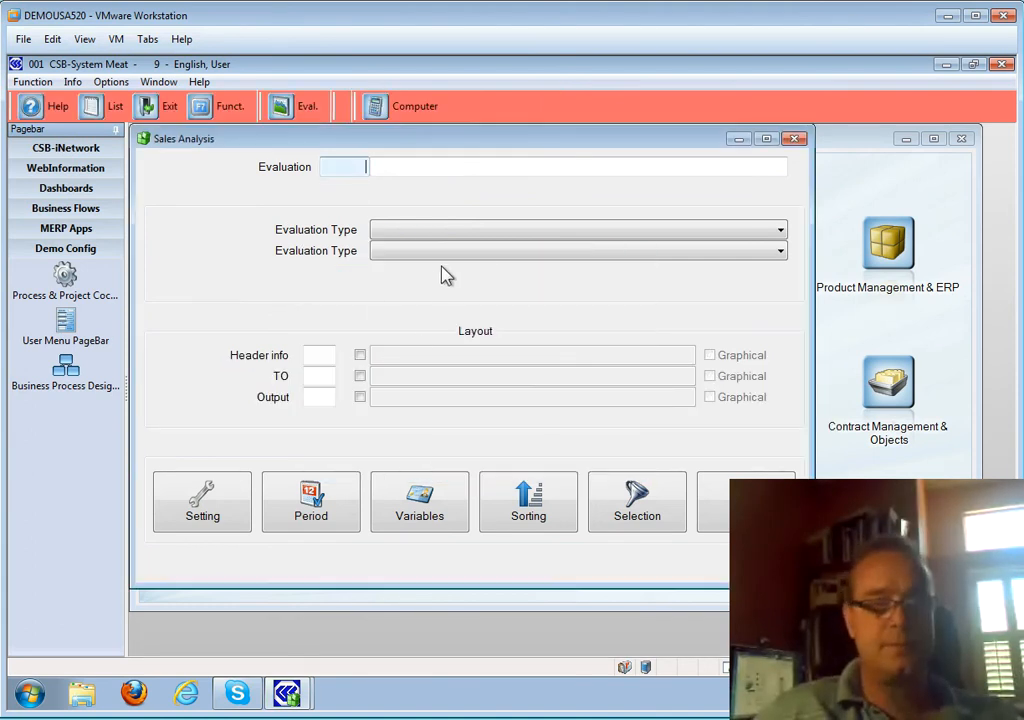
click(300, 115)
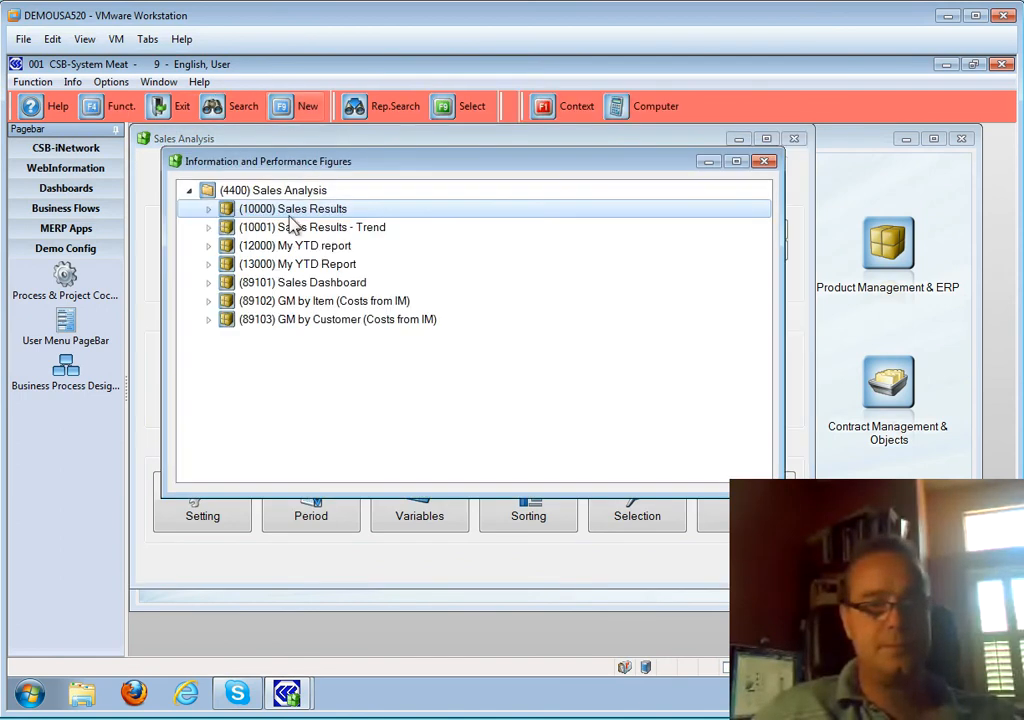
double_click(277, 264)
click(283, 283)
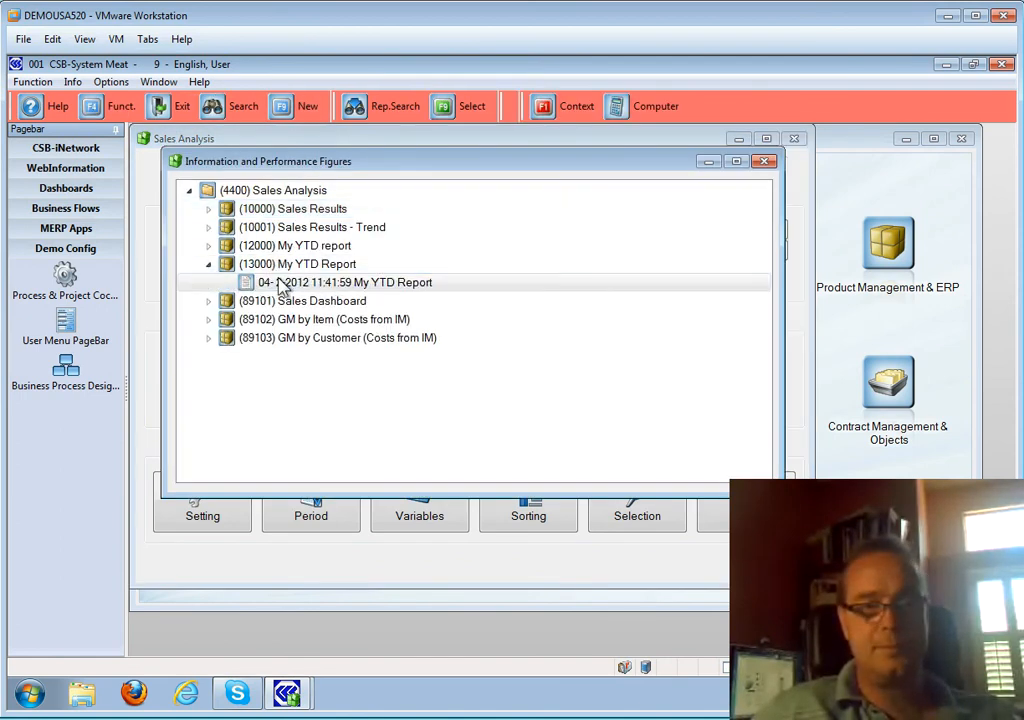
double_click(283, 283)
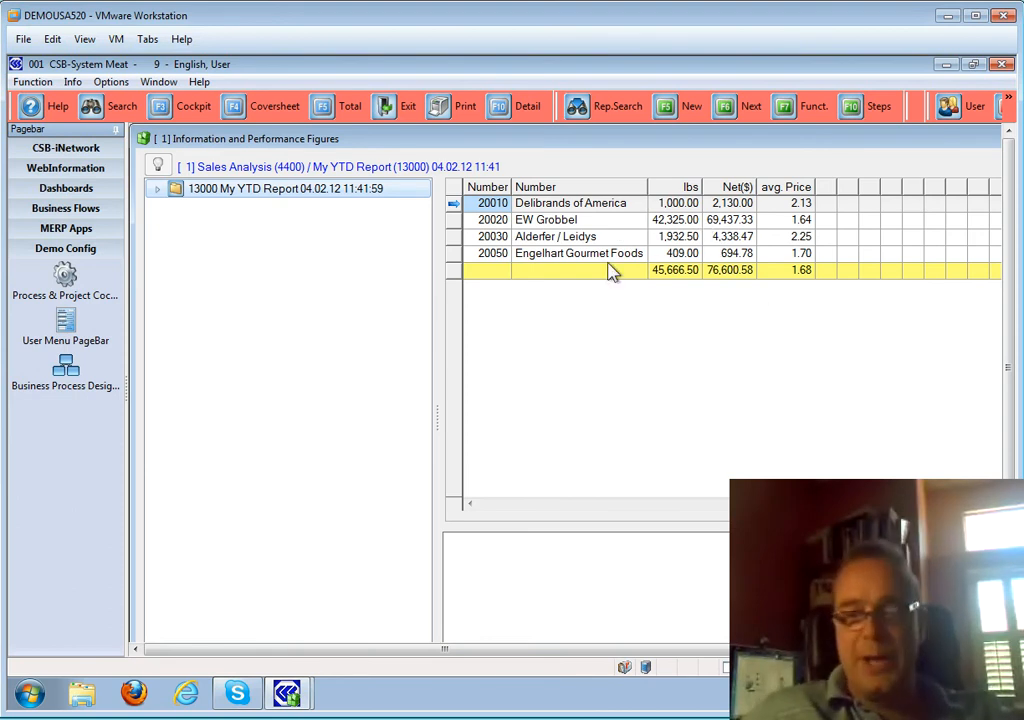
click(780, 236)
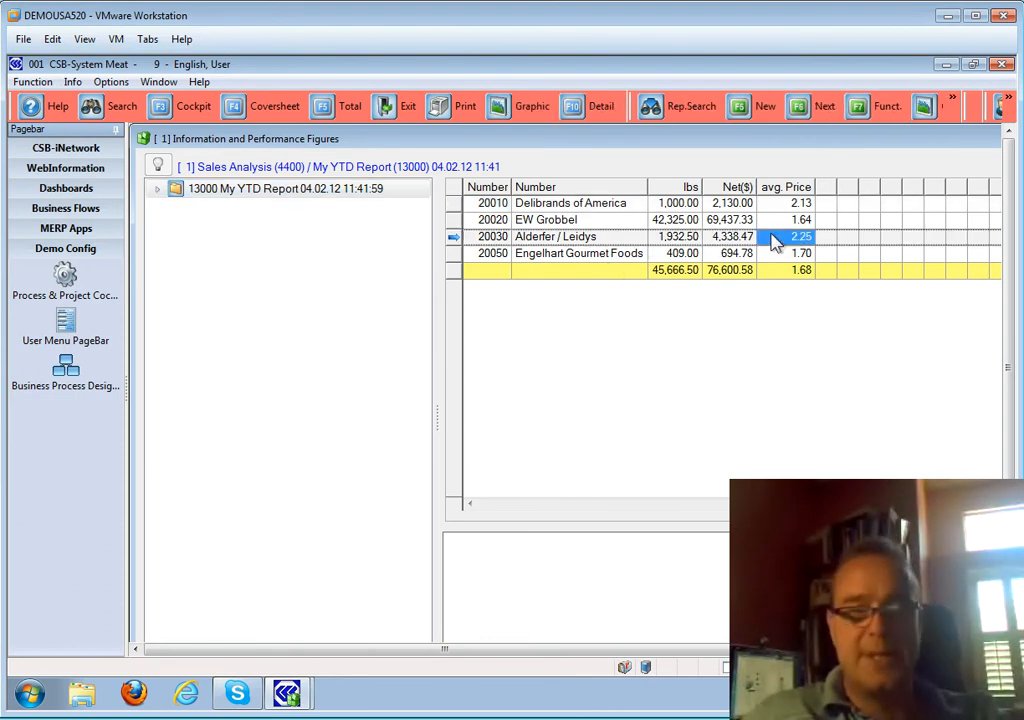
key(Escape)
key(Escape)
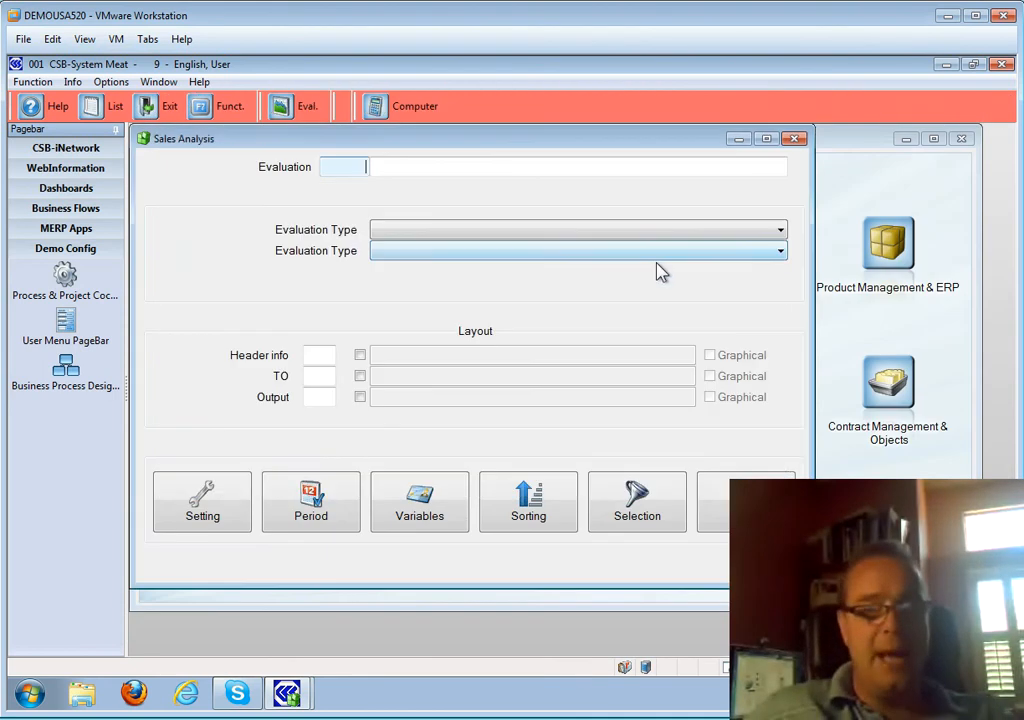
click(389, 167)
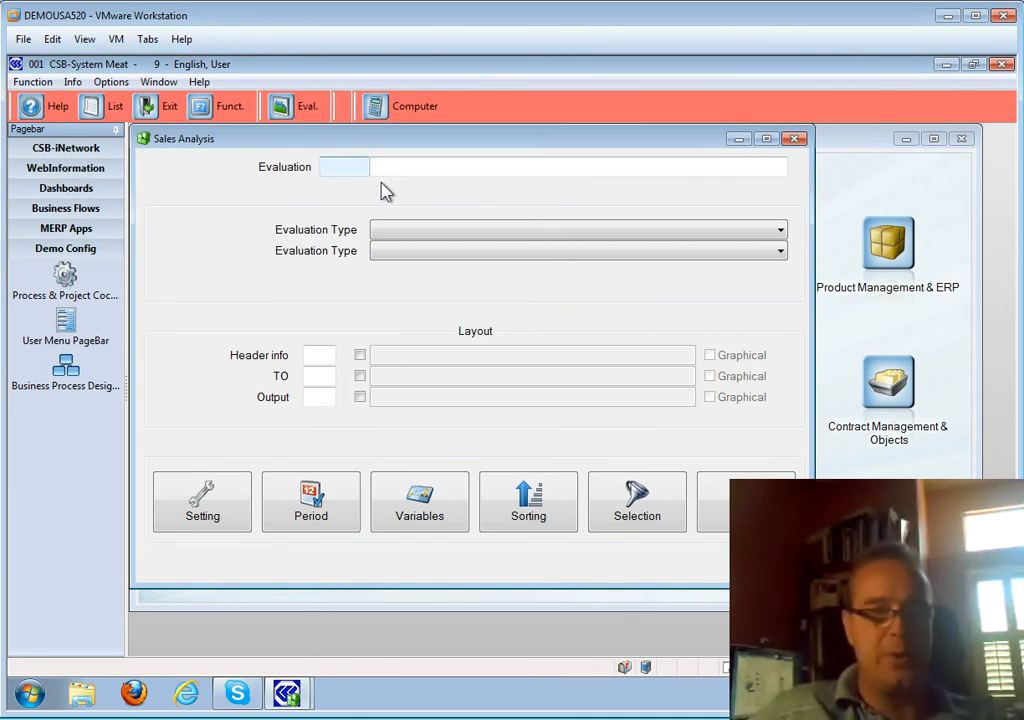
- Open saved evaluation 13000 My YTD Report from the evaluations list
key(F2)
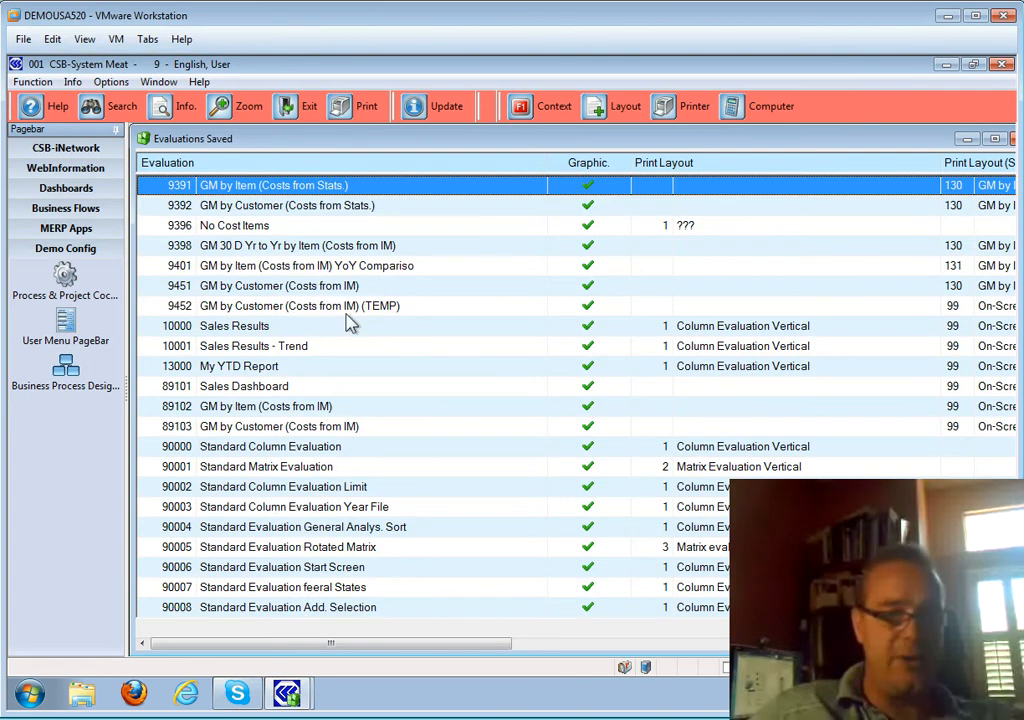
click(298, 368)
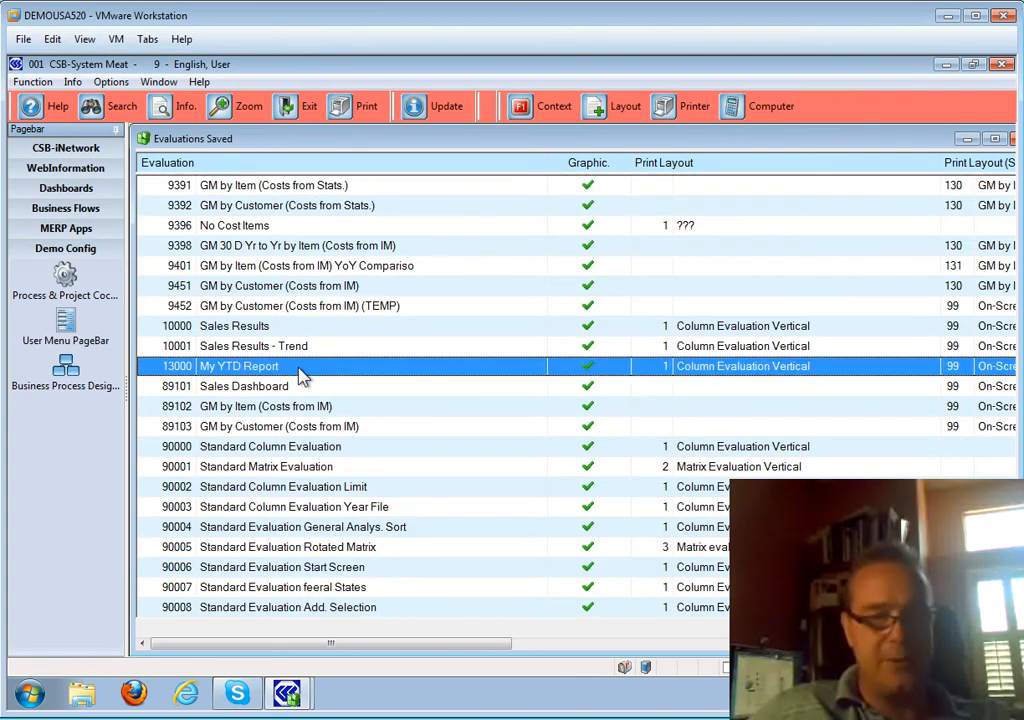
double_click(300, 368)
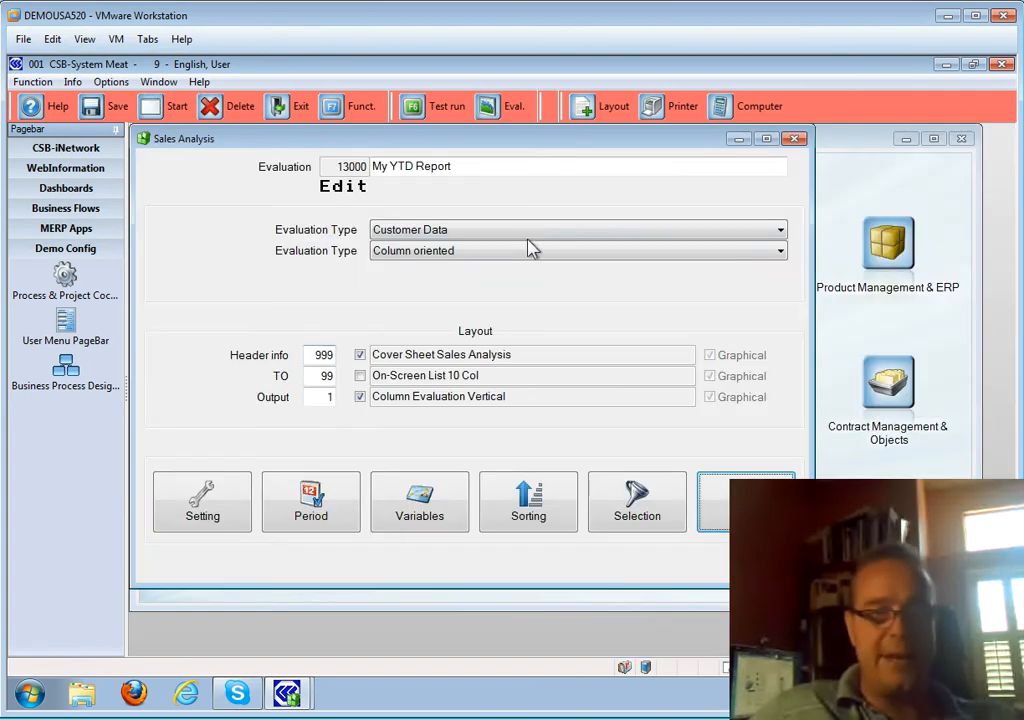
- Rename the evaluation to 'My YTD Comparison PYTD' and bring up its Period selections
click(416, 167)
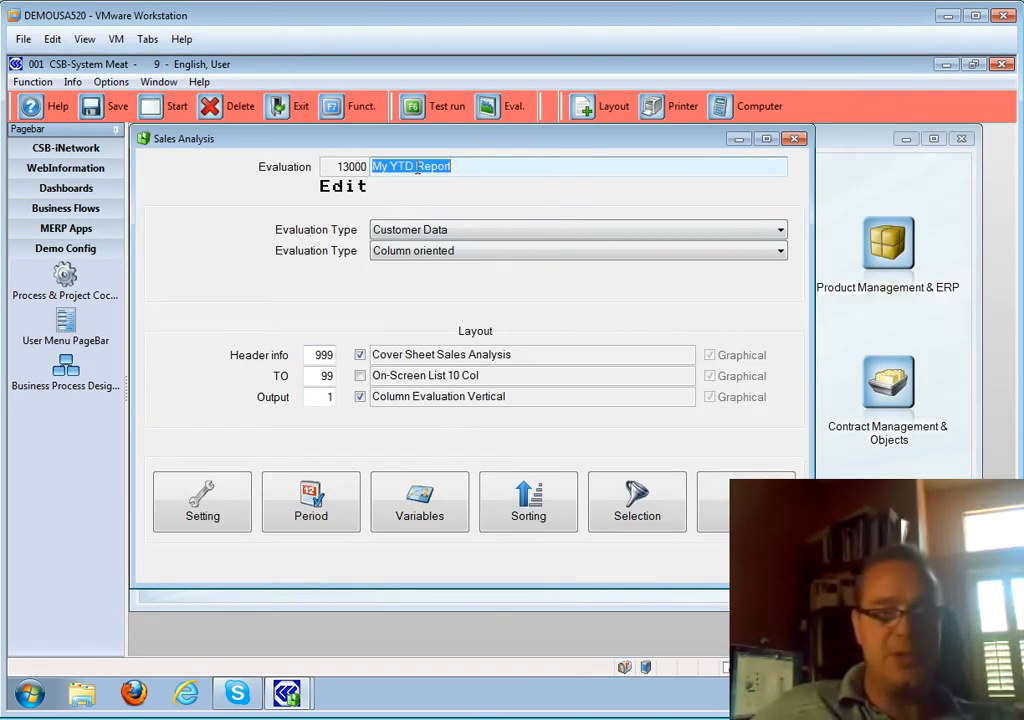
click(598, 175)
key(BackSpace)
key(BackSpace)
key(BackSpace)
key(BackSpace)
key(BackSpace)
key(BackSpace)
text(Compariso)
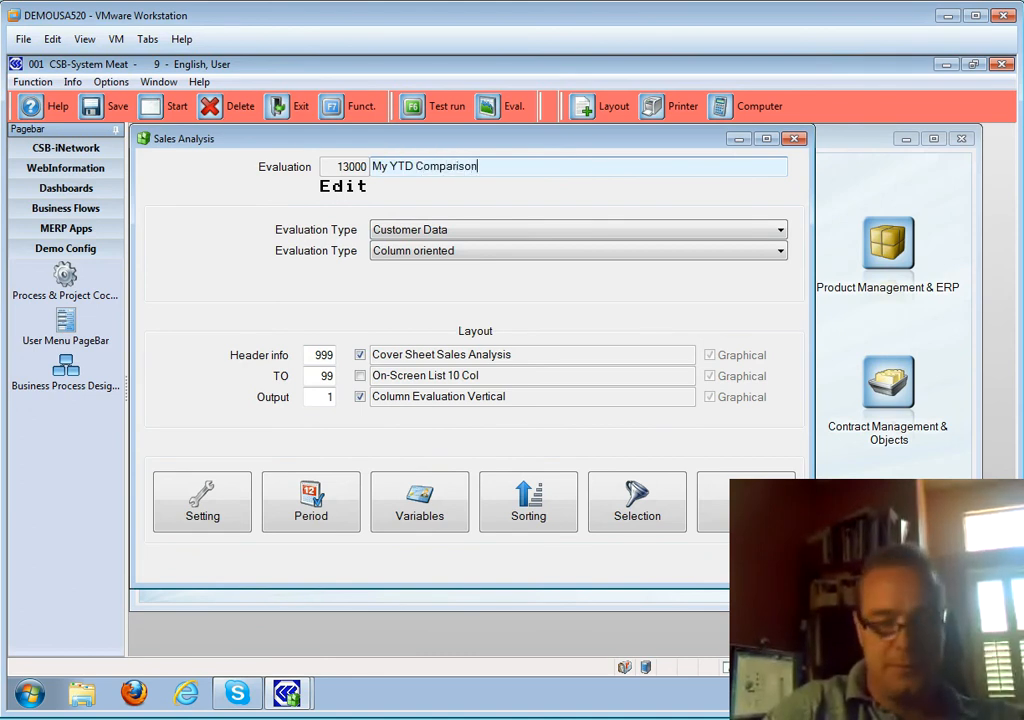
text(n )
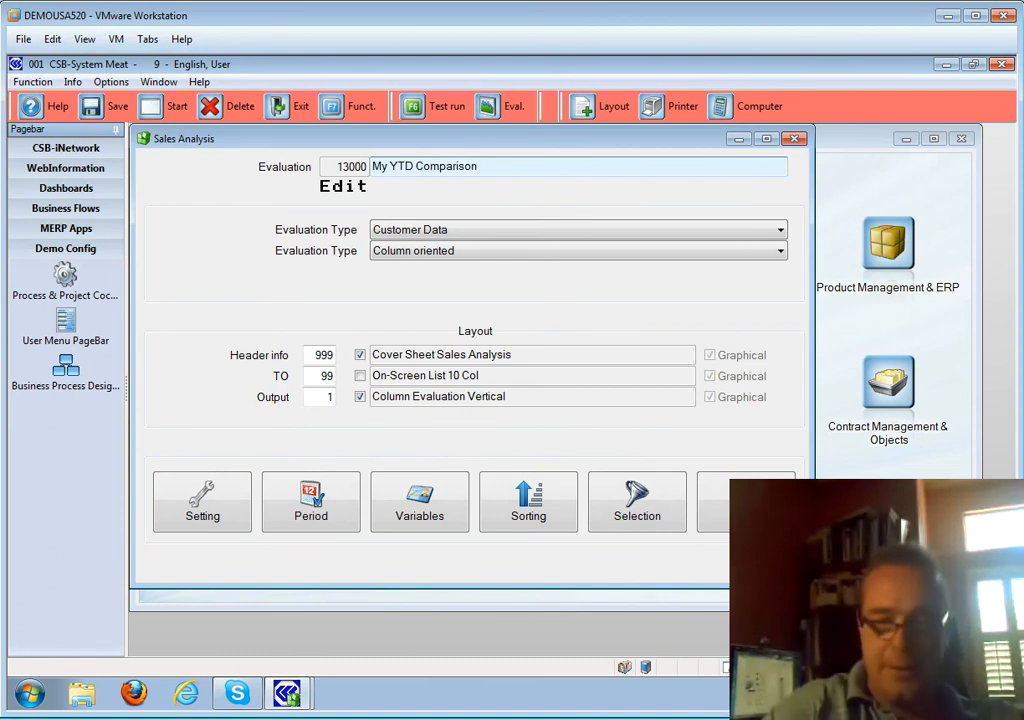
text(PYD)
key(BackSpace)
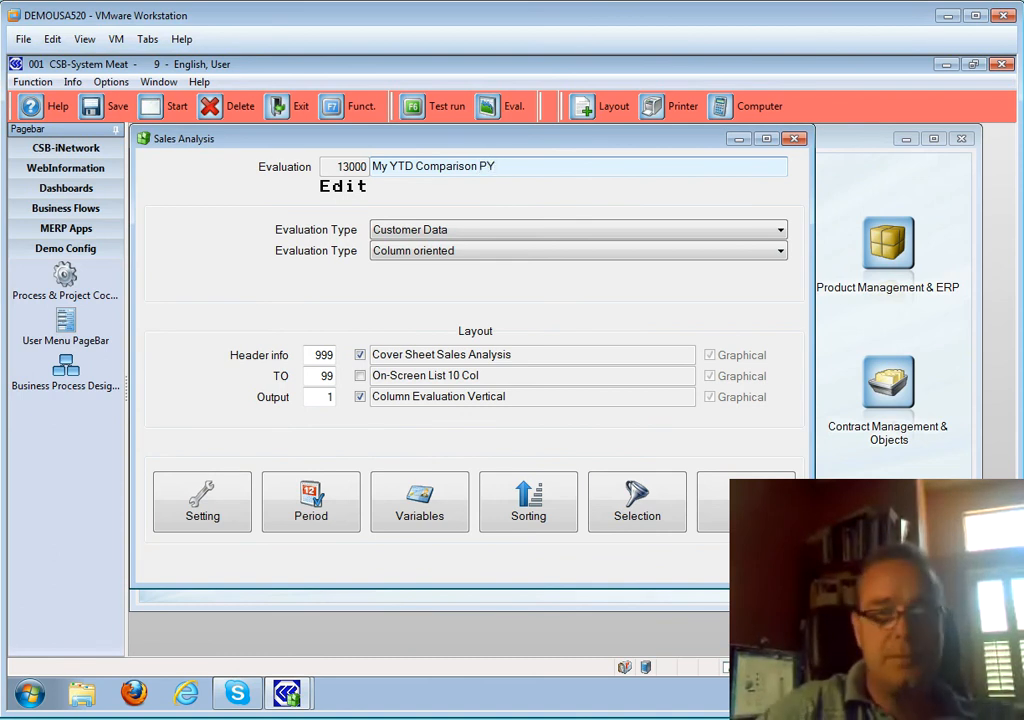
text(TD)
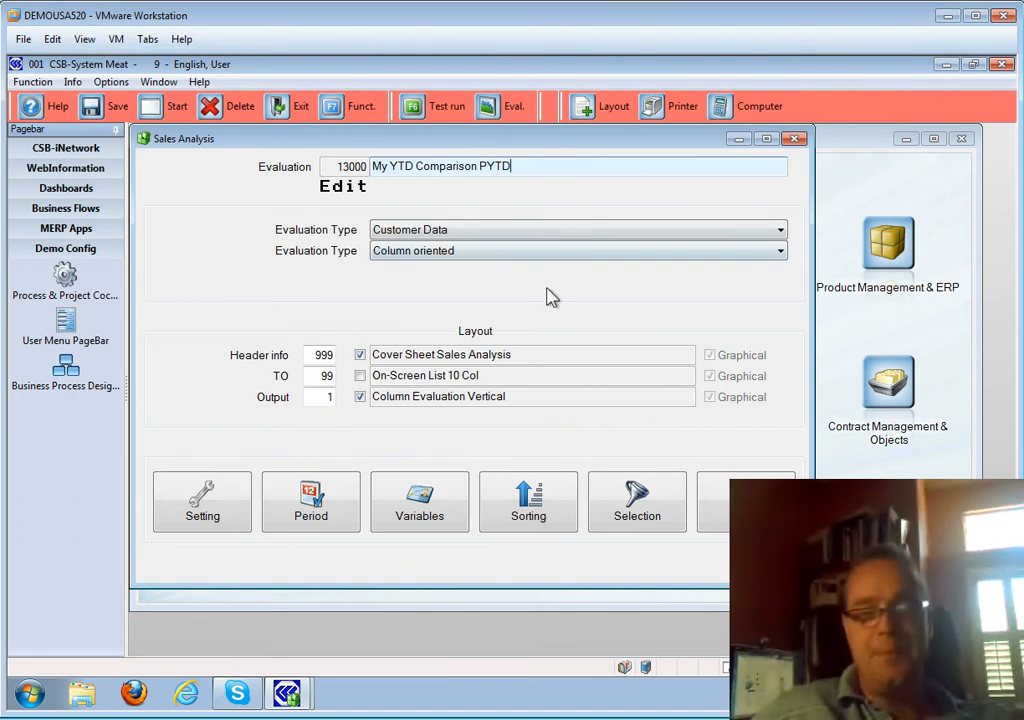
click(328, 396)
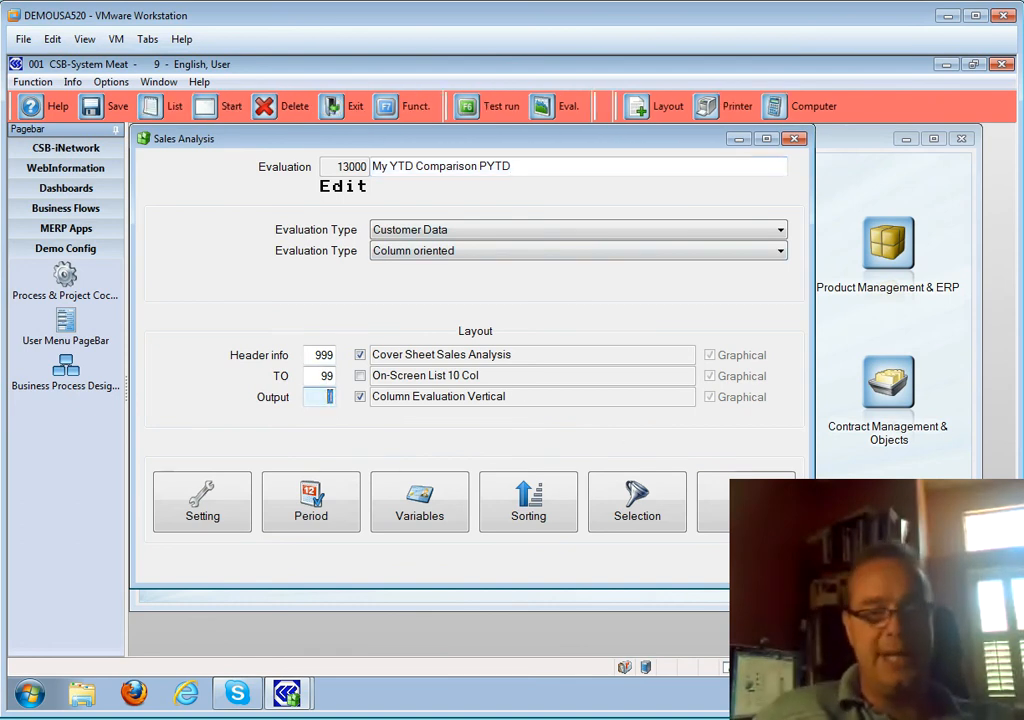
click(322, 512)
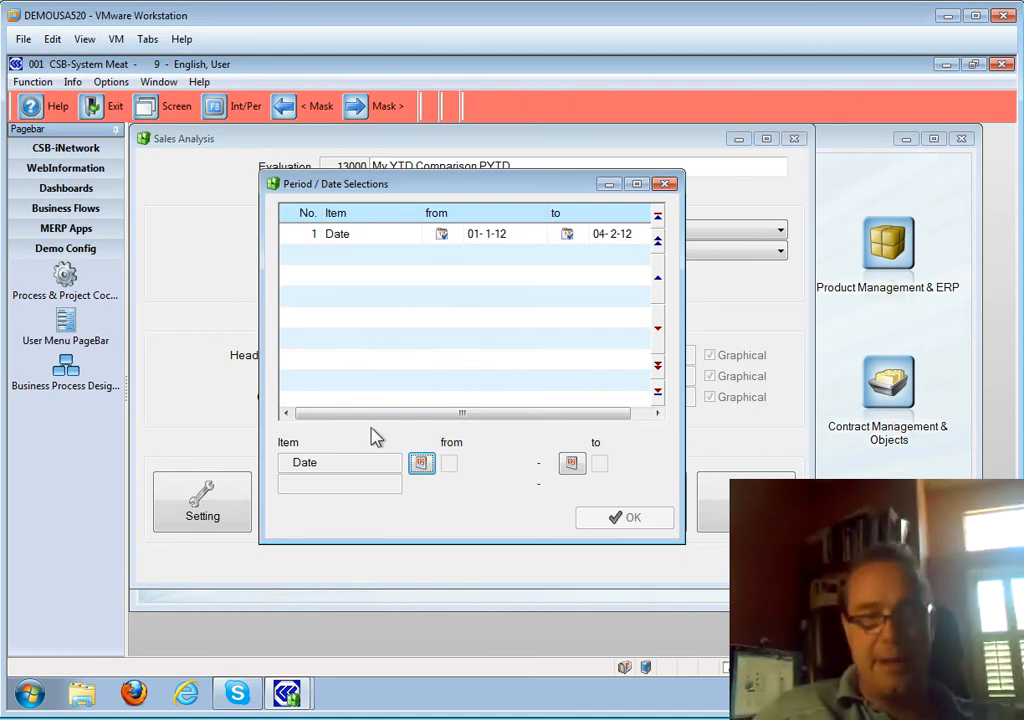
- Set the new period's start date to 01-1-11 as a relative one-year interval start
click(421, 462)
click(581, 208)
click(479, 253)
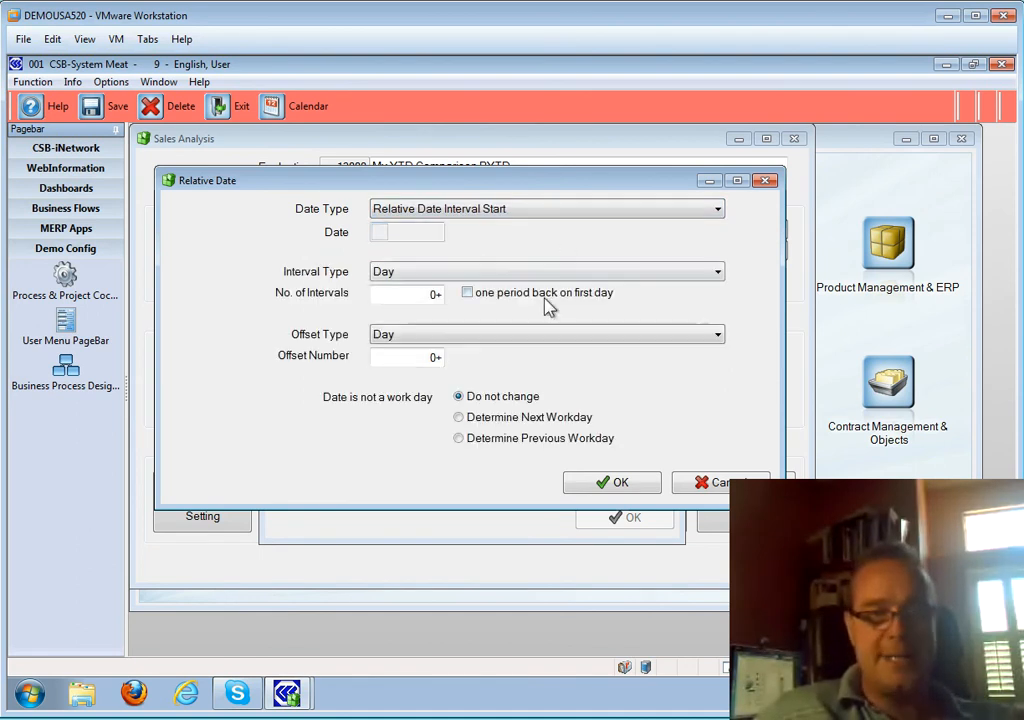
click(540, 272)
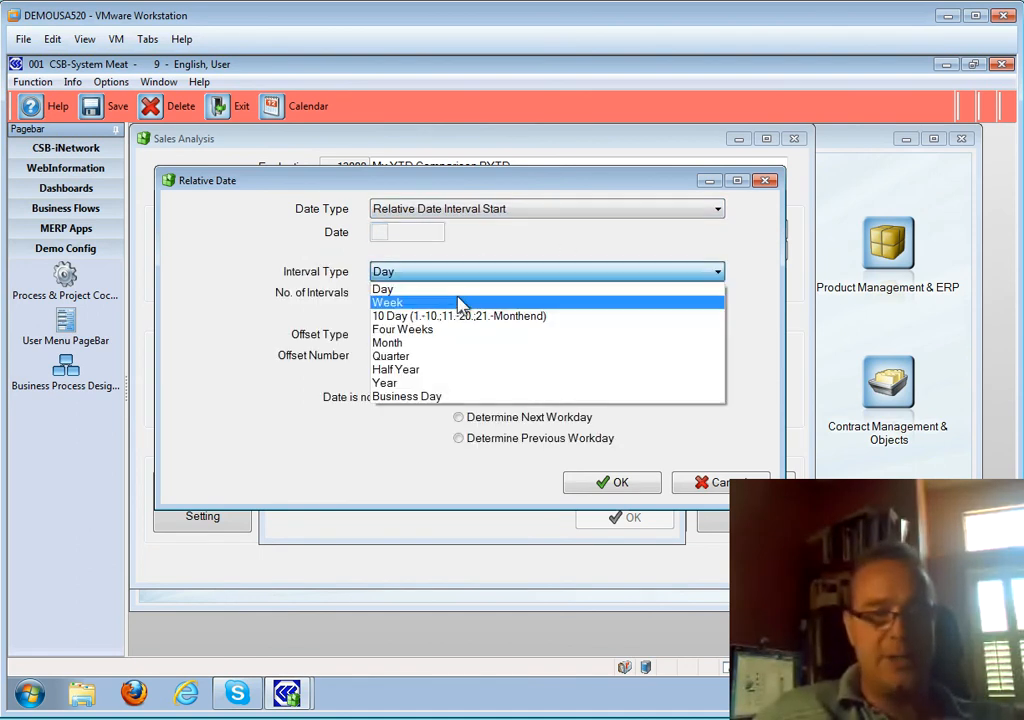
click(433, 384)
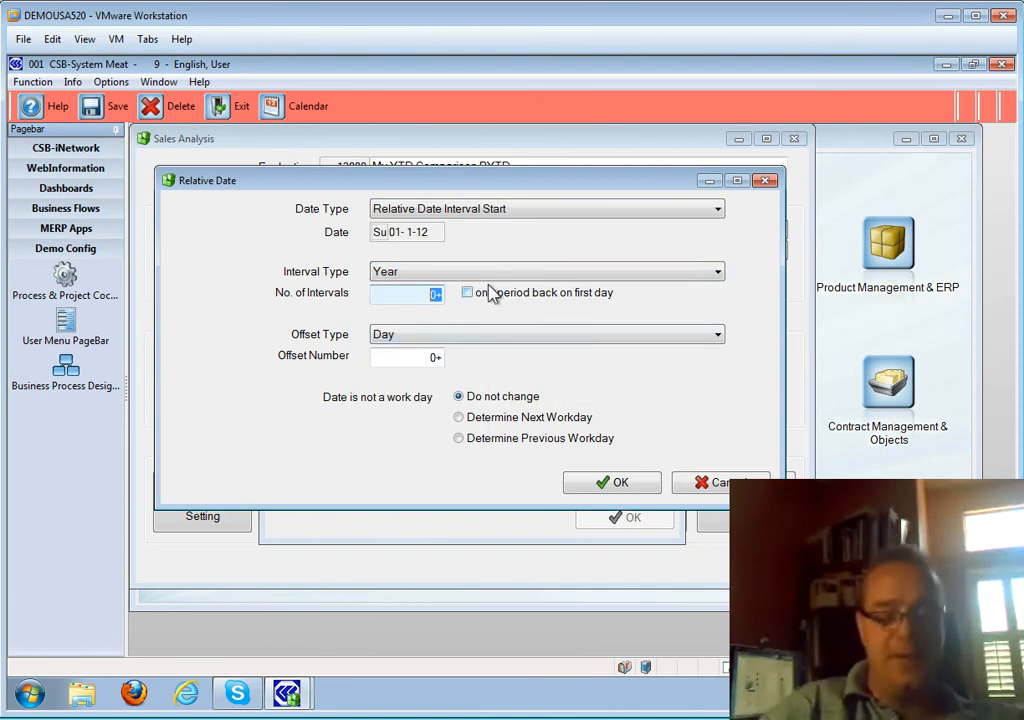
text(1-)
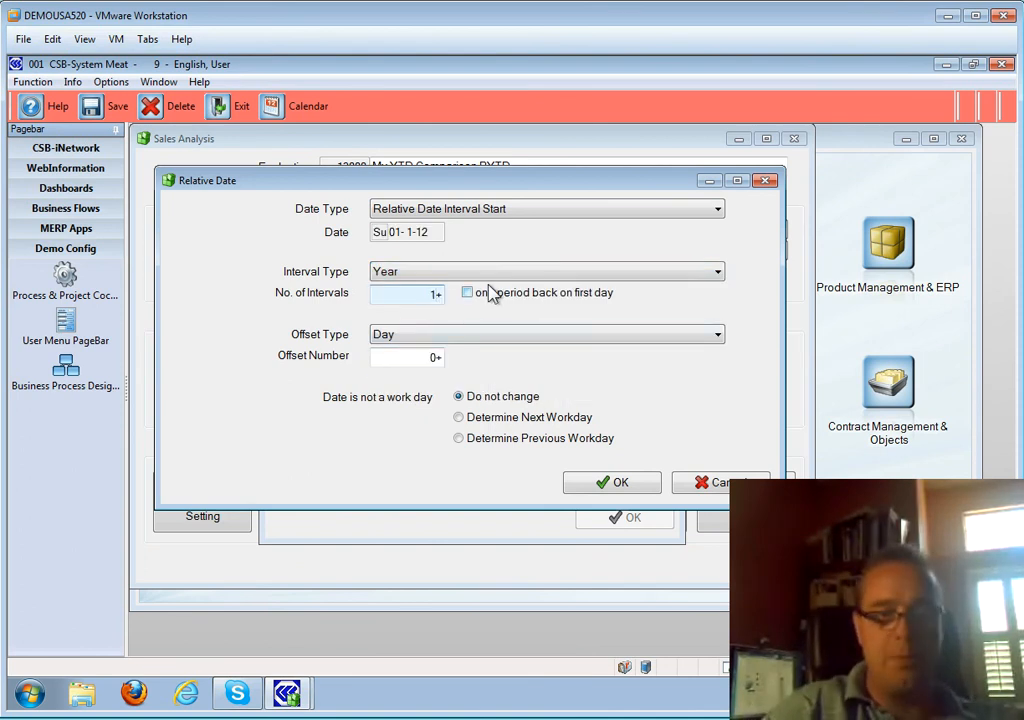
click(592, 481)
- Set the new period's end date to 04-2-11 as a date one year back
click(572, 463)
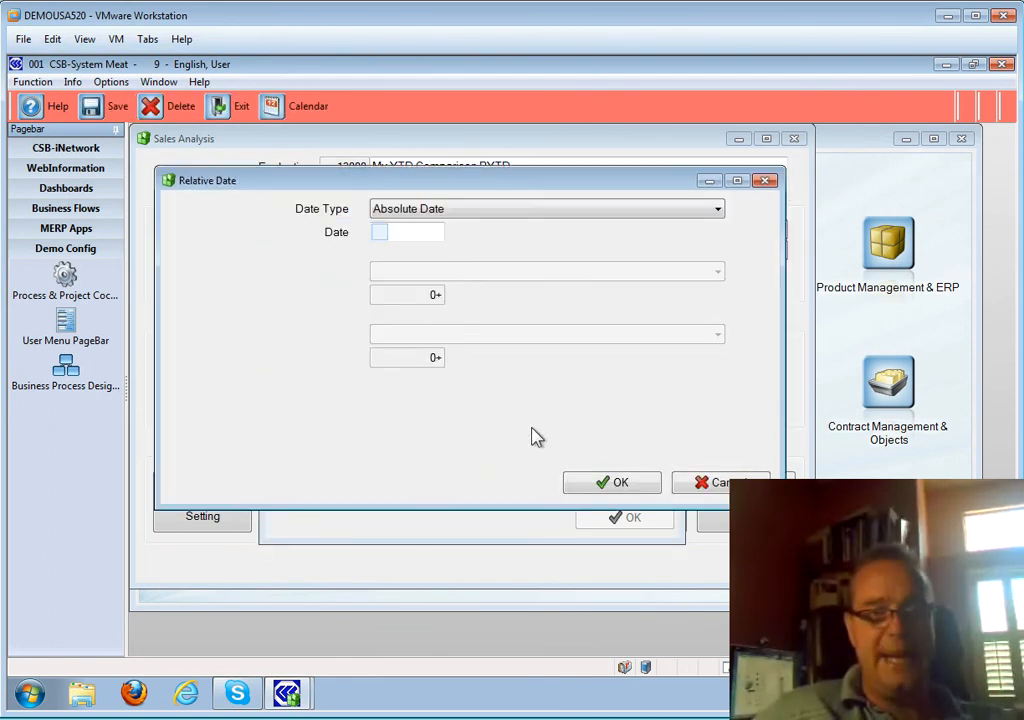
click(450, 210)
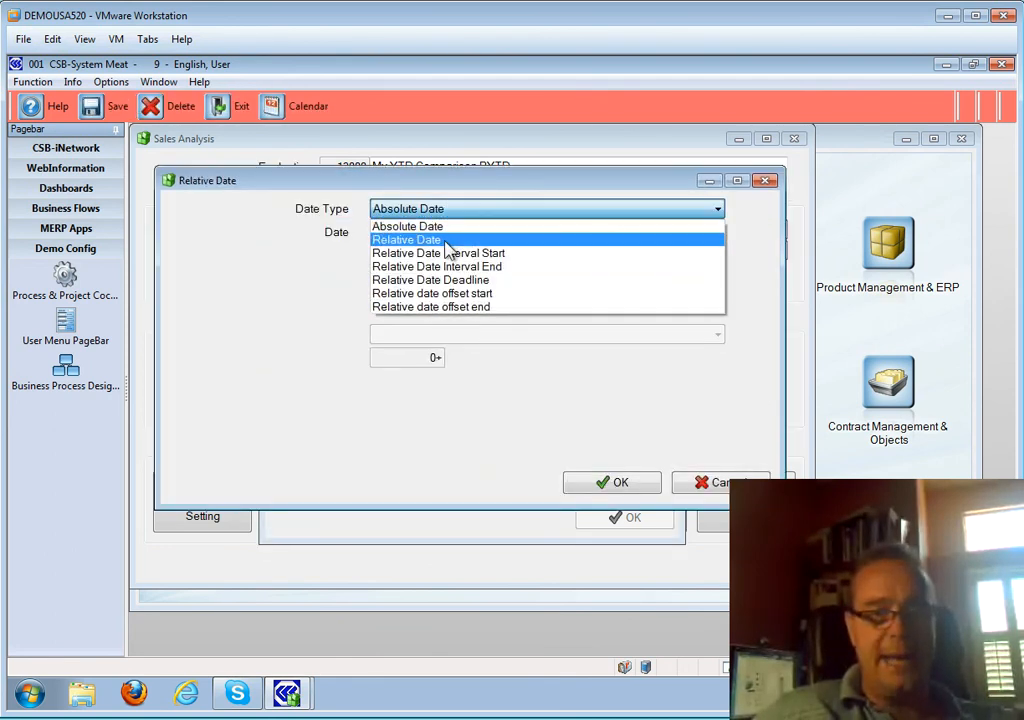
click(446, 242)
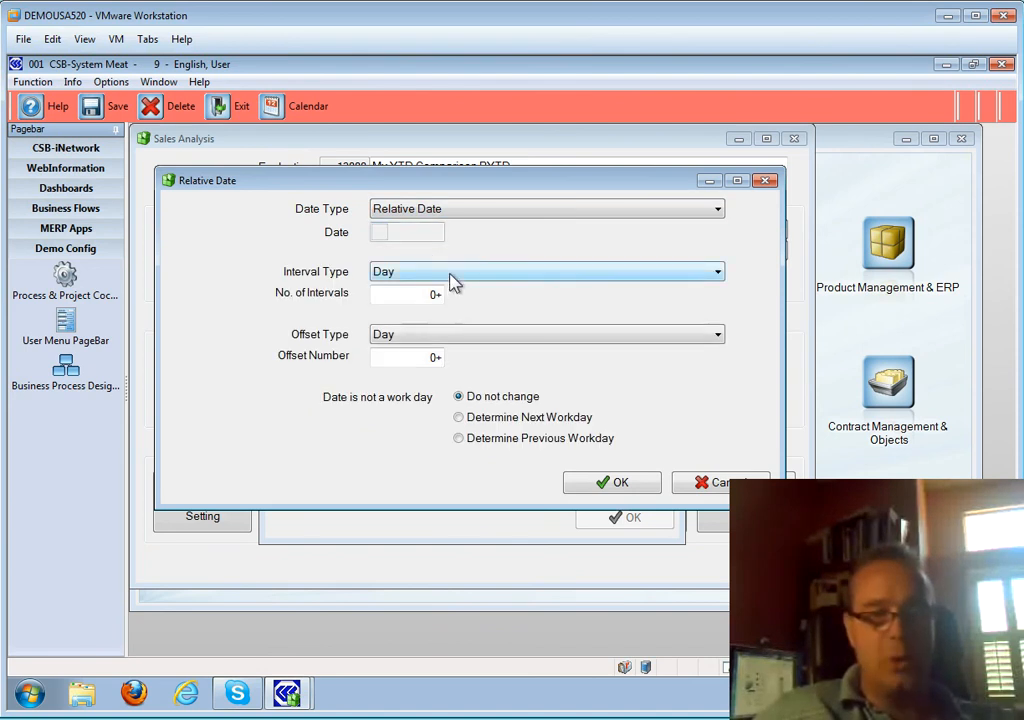
click(448, 273)
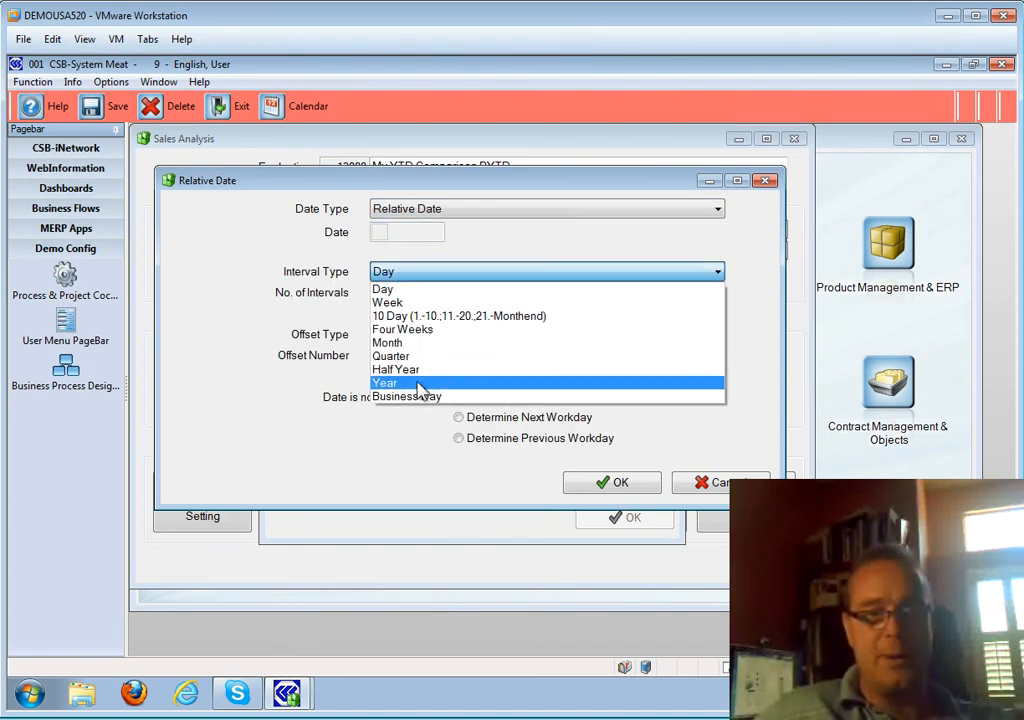
click(415, 383)
click(427, 293)
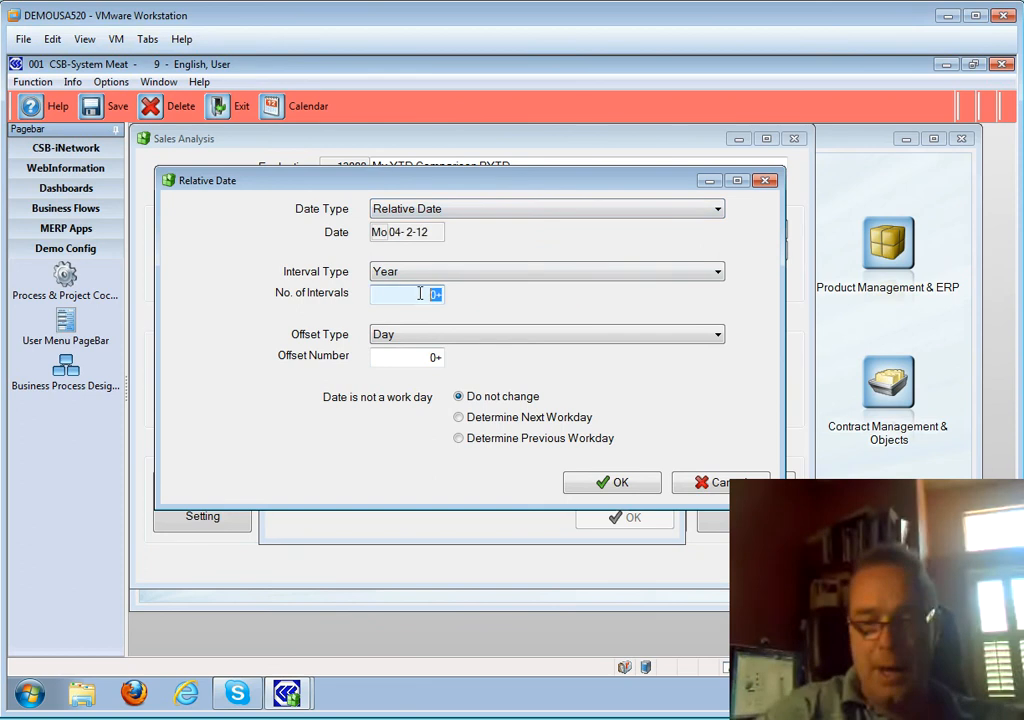
text(1-)
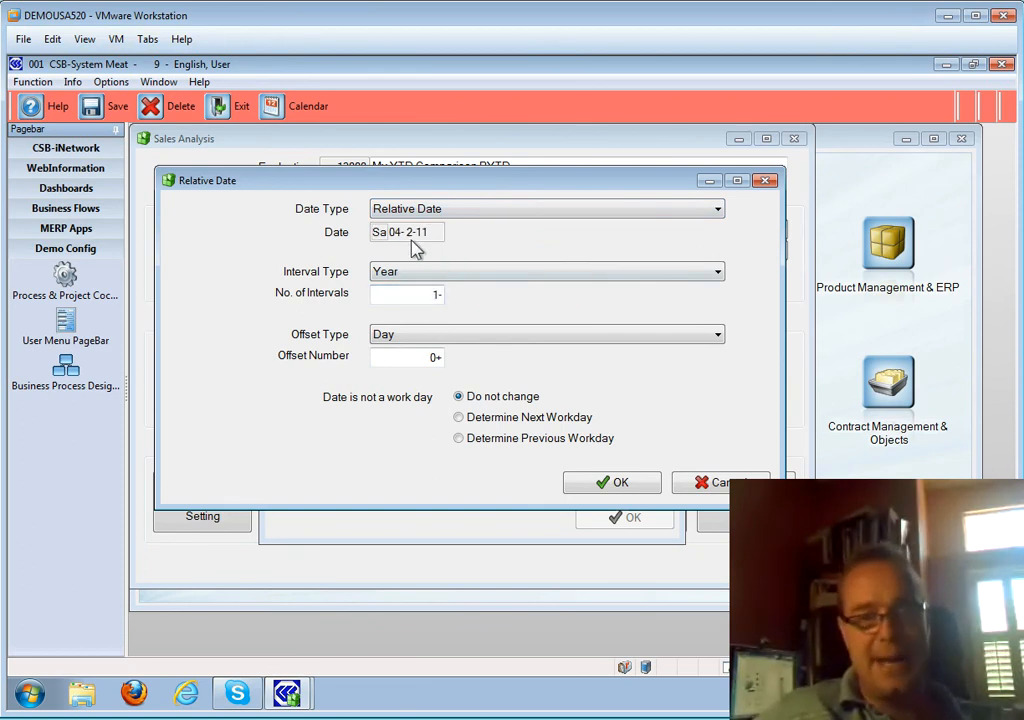
click(598, 478)
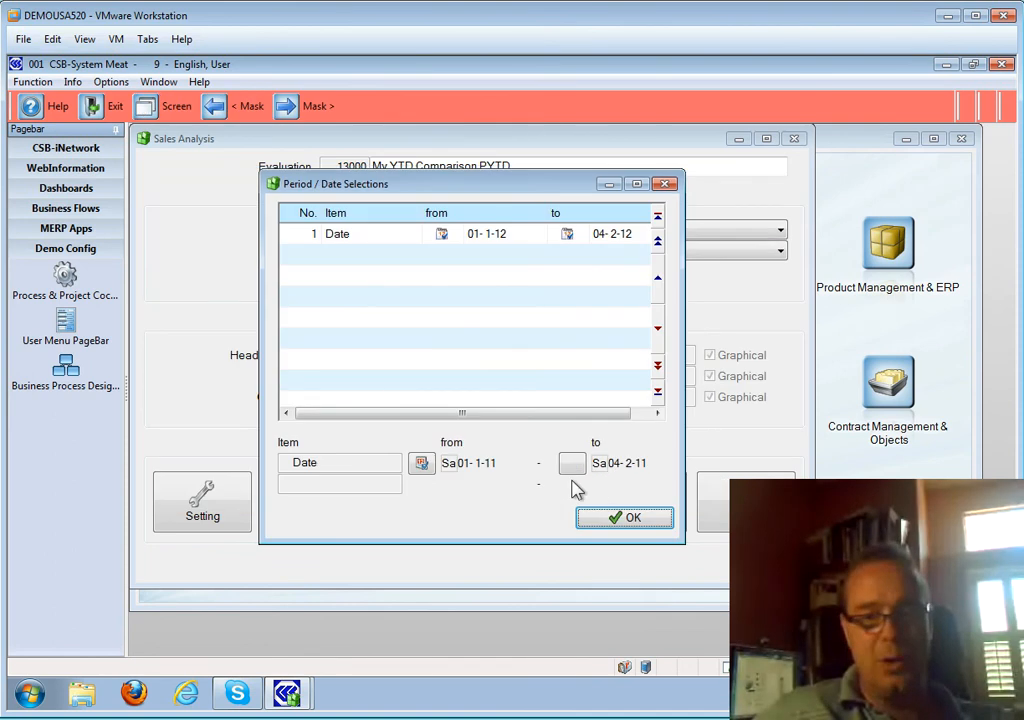
- Add the 01-1-11 to 04-2-11 range beside 01-1-12 to 04-2-12 and close the dialog
click(626, 522)
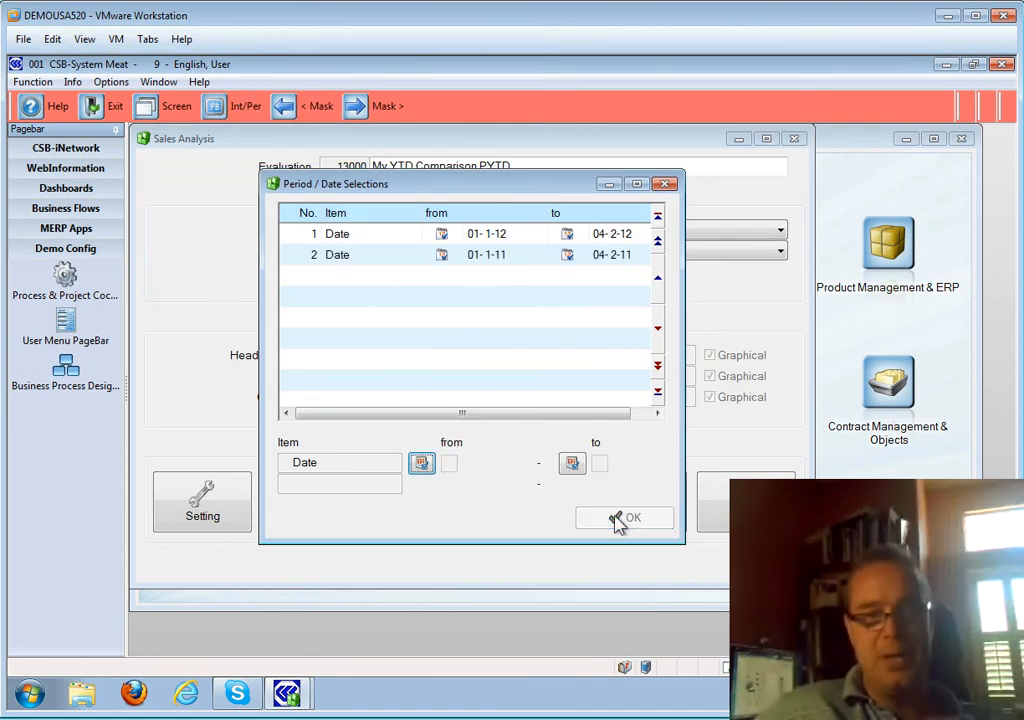
click(464, 233)
click(464, 254)
click(455, 235)
click(389, 257)
click(392, 240)
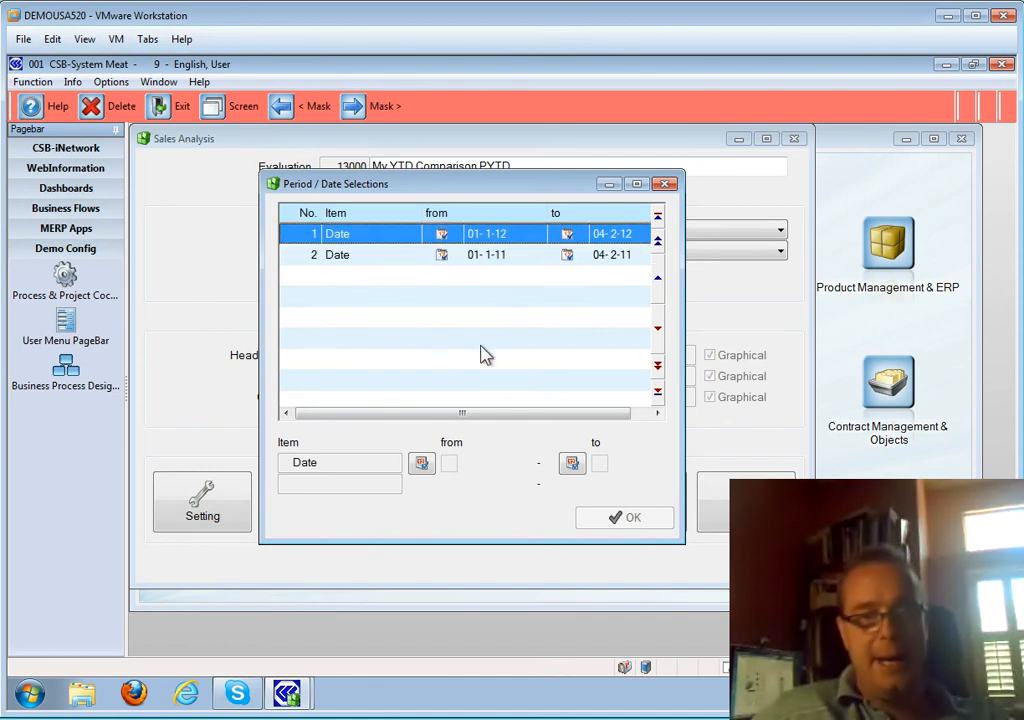
click(494, 272)
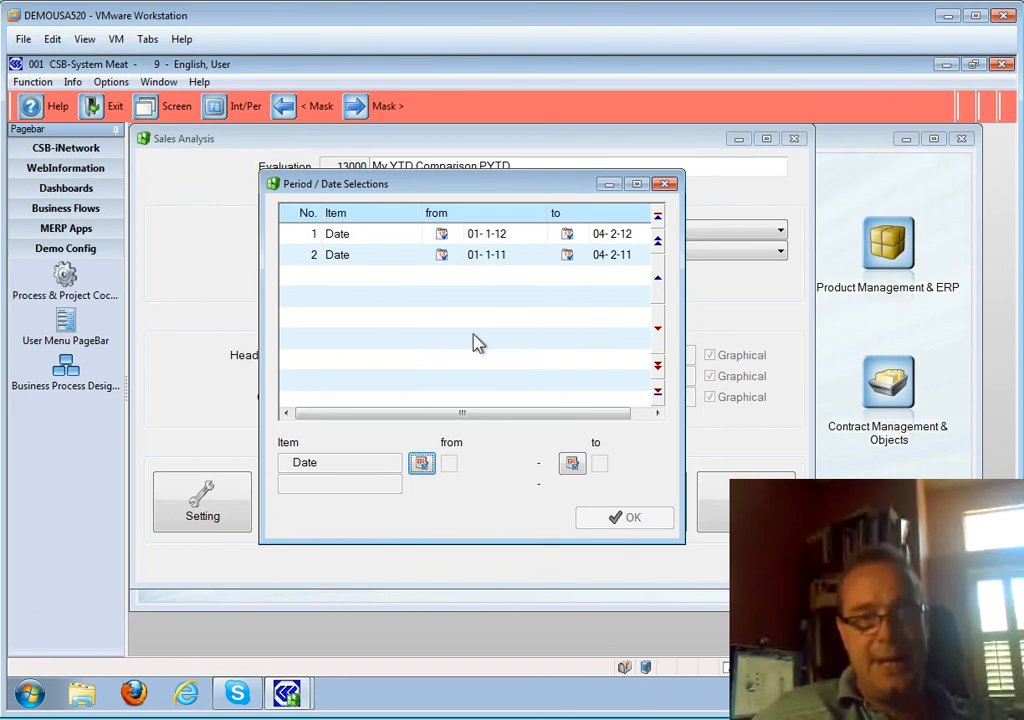
key(Escape)
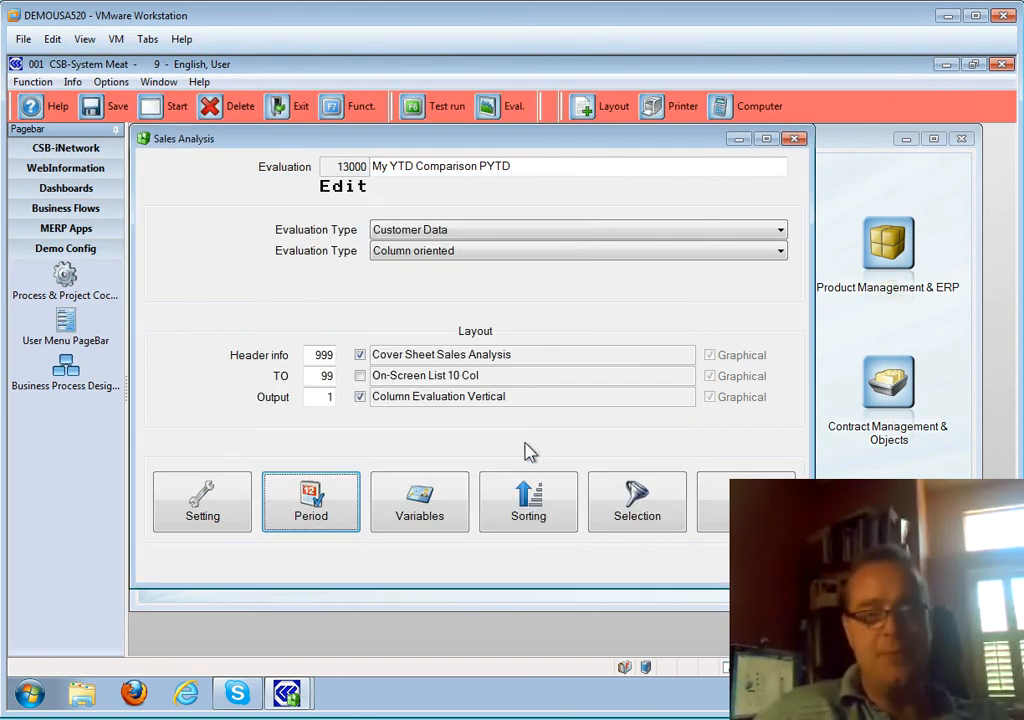
- Set column 1 to period 1 and relabel it CY lbs
click(423, 510)
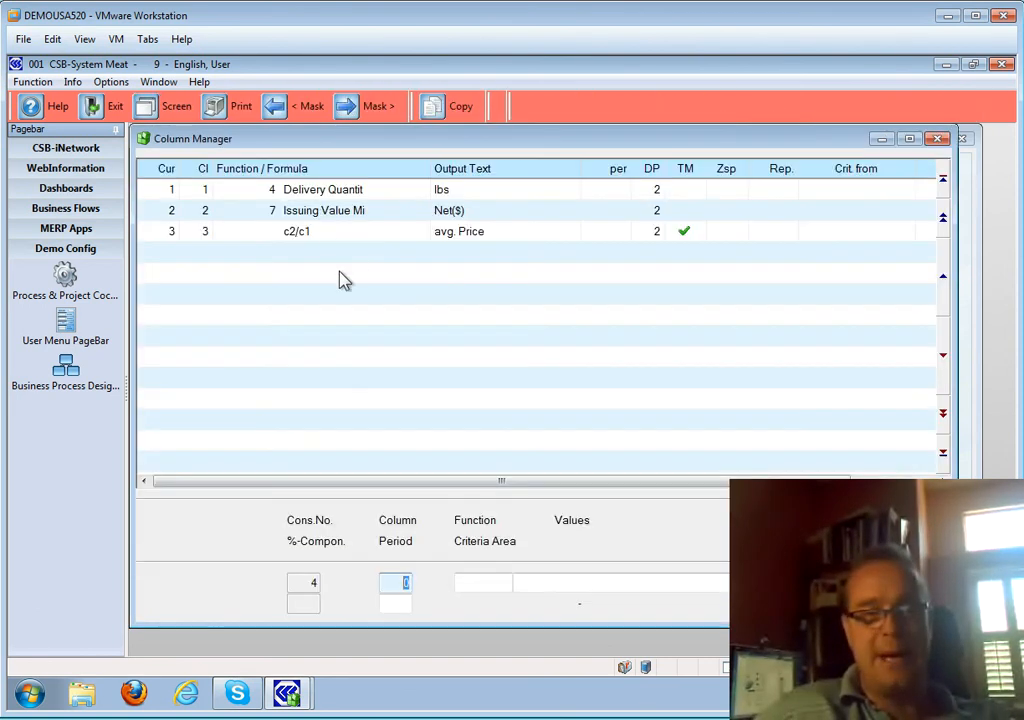
click(400, 190)
click(394, 209)
click(392, 197)
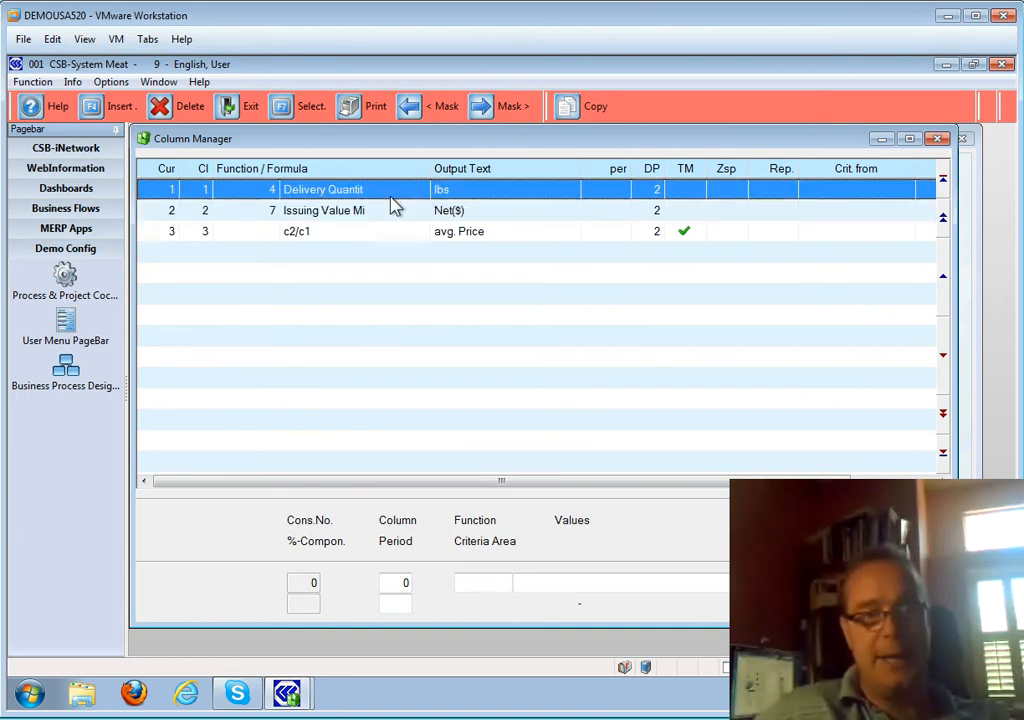
double_click(392, 197)
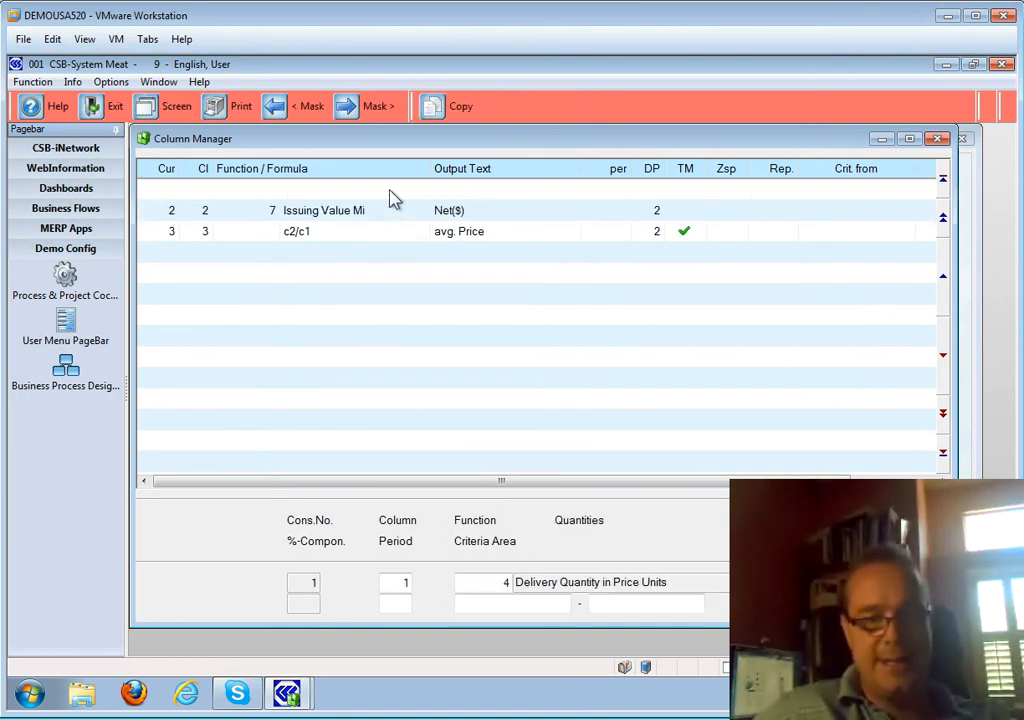
click(401, 604)
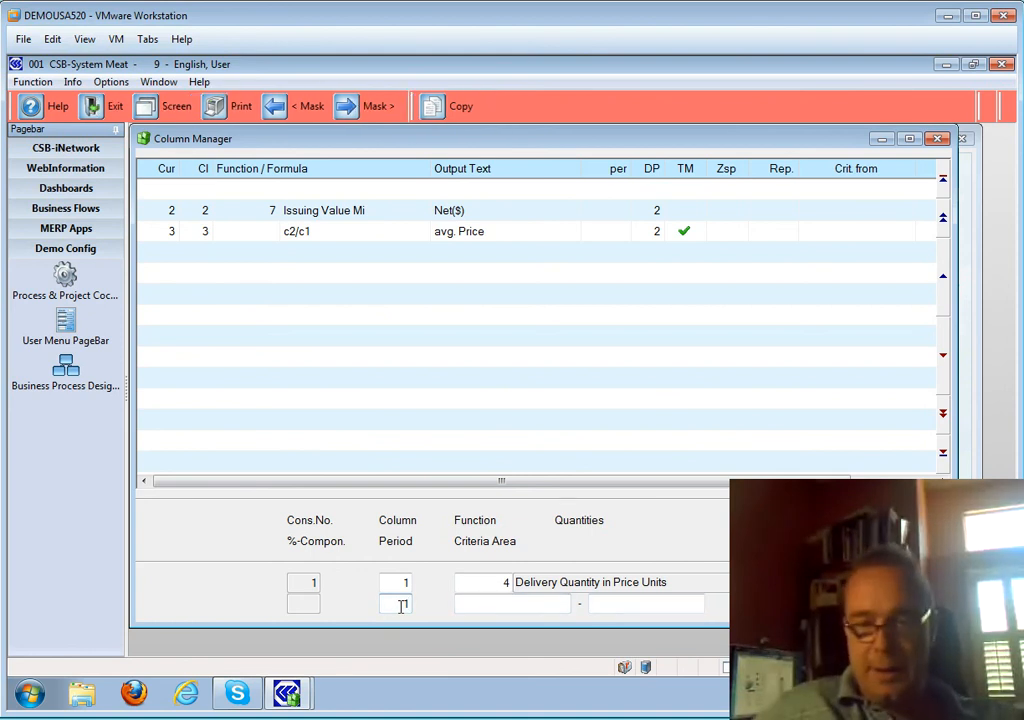
text(1)
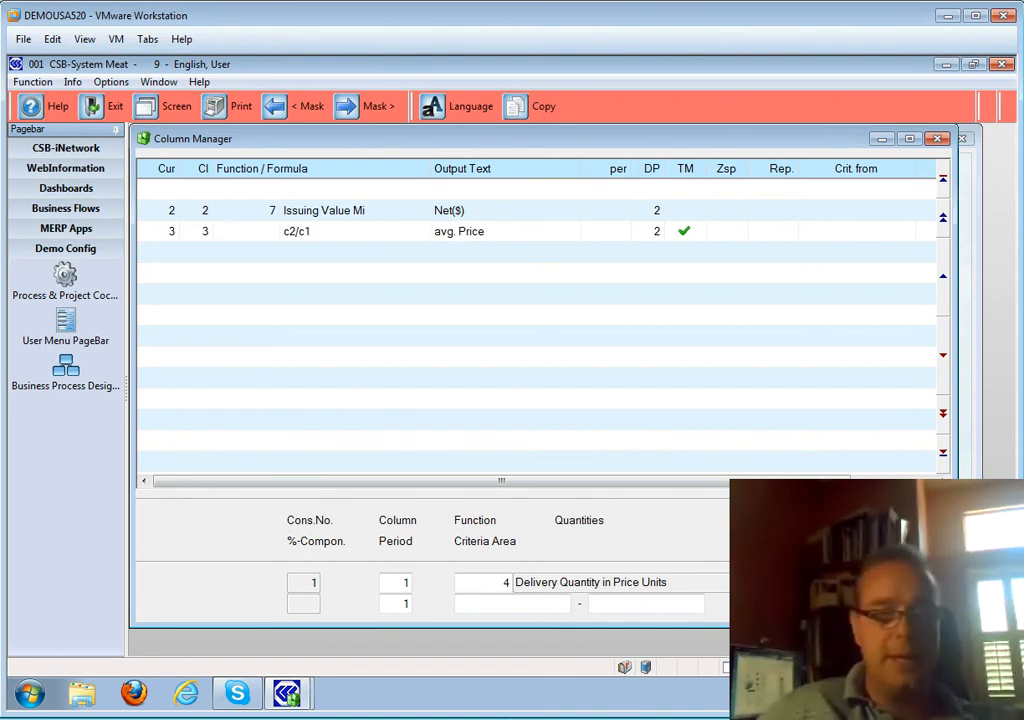
key(Escape)
- Set column 2 to period 1 and relabel it CY Net($)
double_click(375, 212)
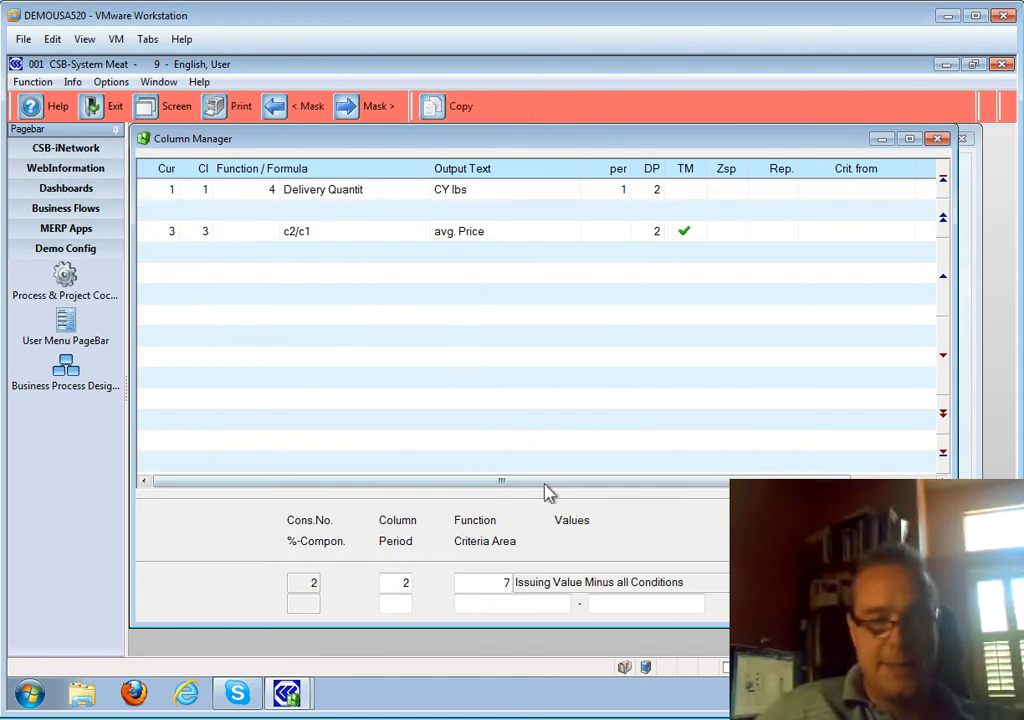
click(408, 600)
key(Return)
key(Return)
key(Return)
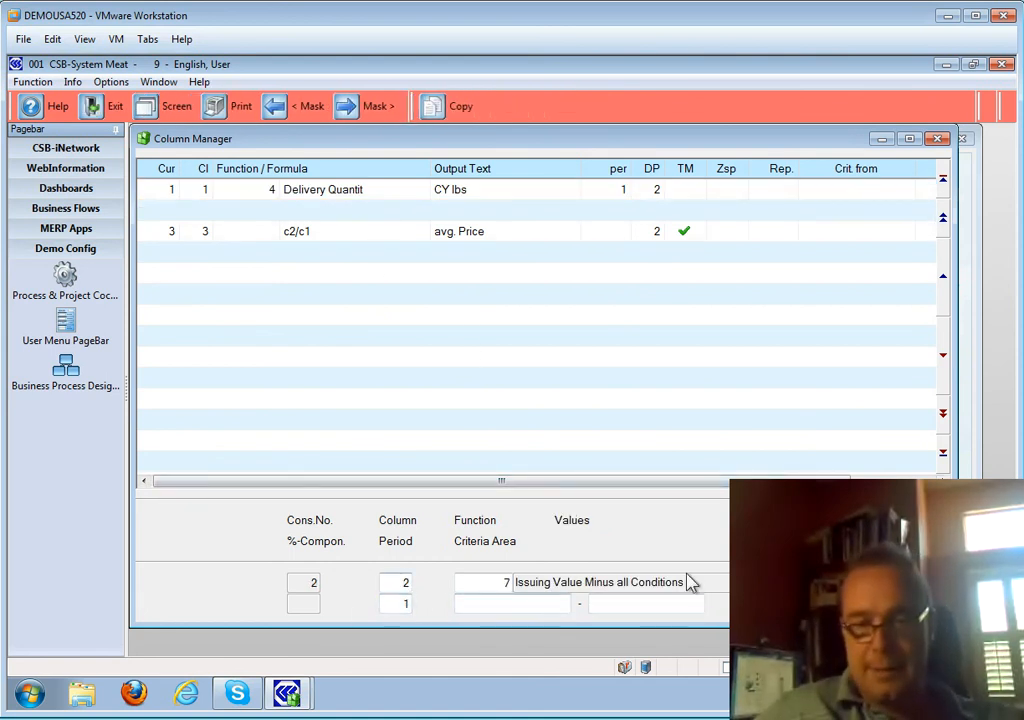
key(Return)
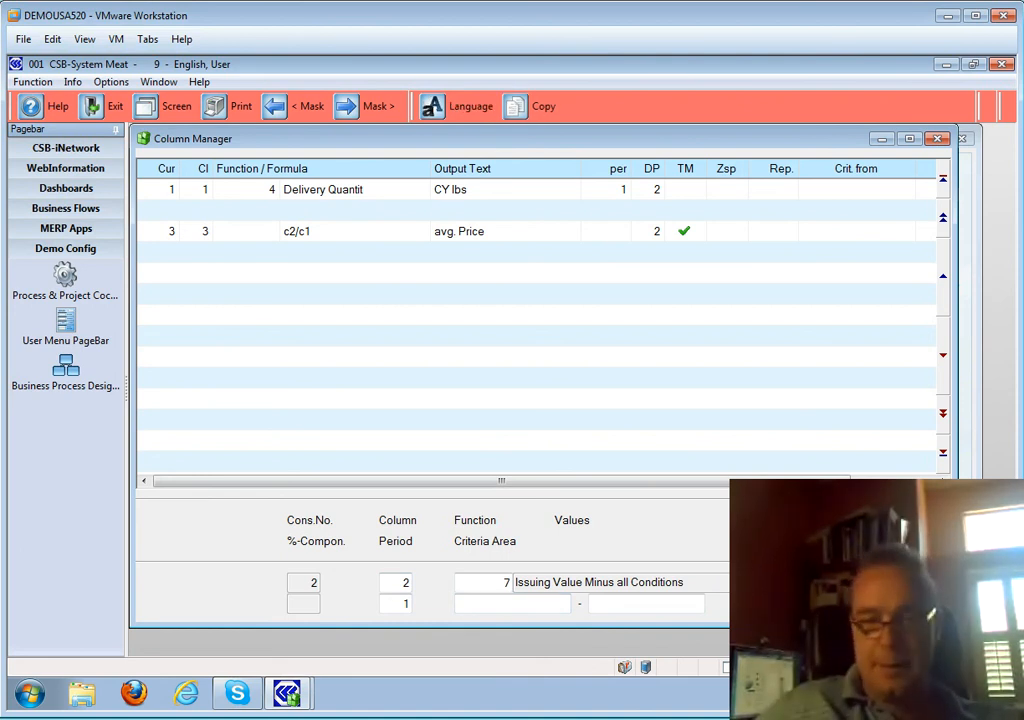
key(Return)
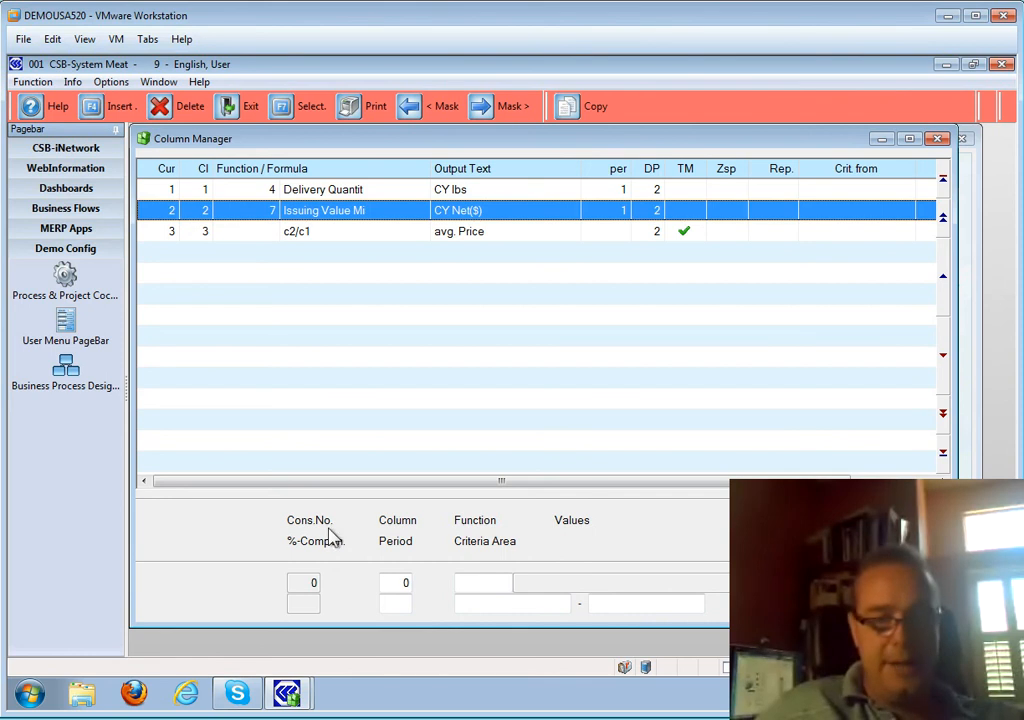
click(387, 581)
- Create column 4 using Quantities > 004 Delivery Quantity in Price Units
text(4)
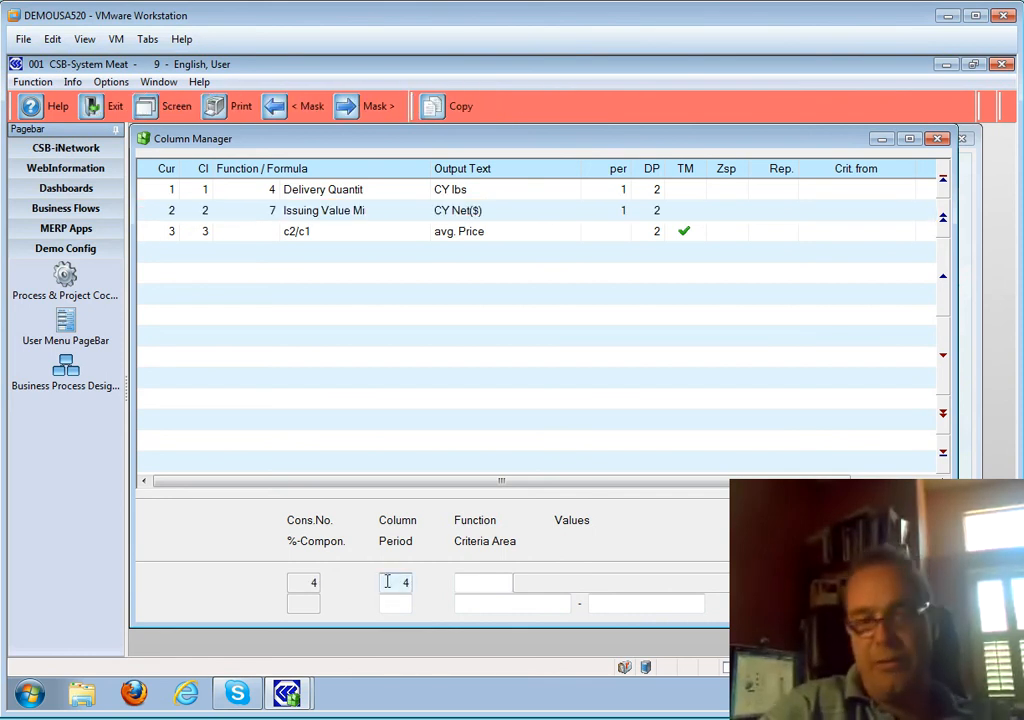
key(Return)
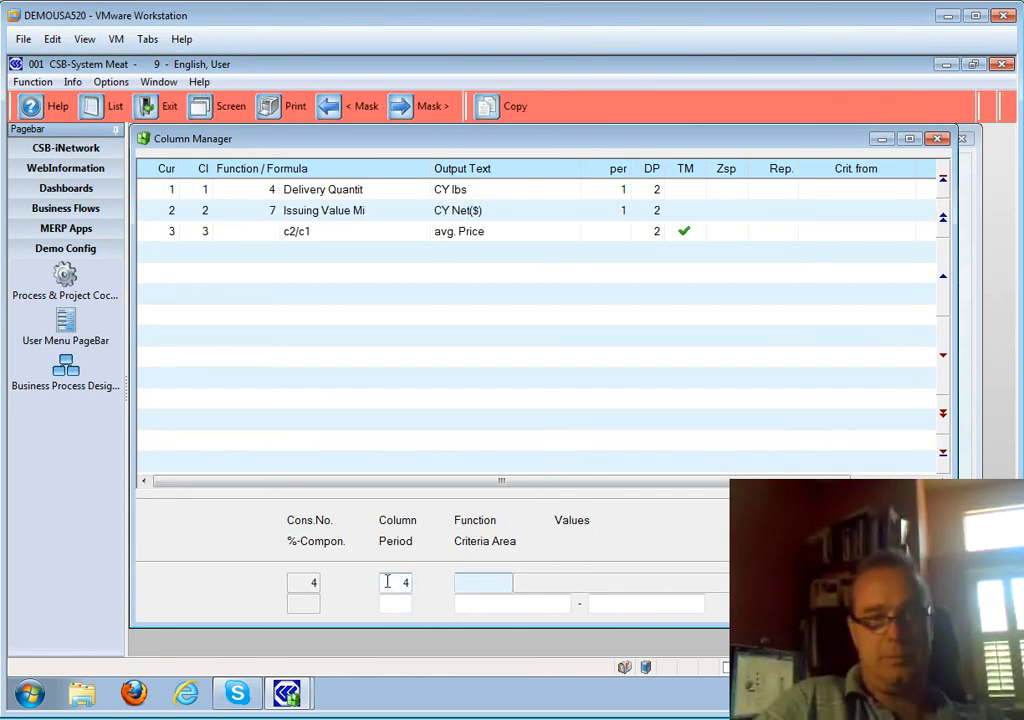
key(F2)
key(Down)
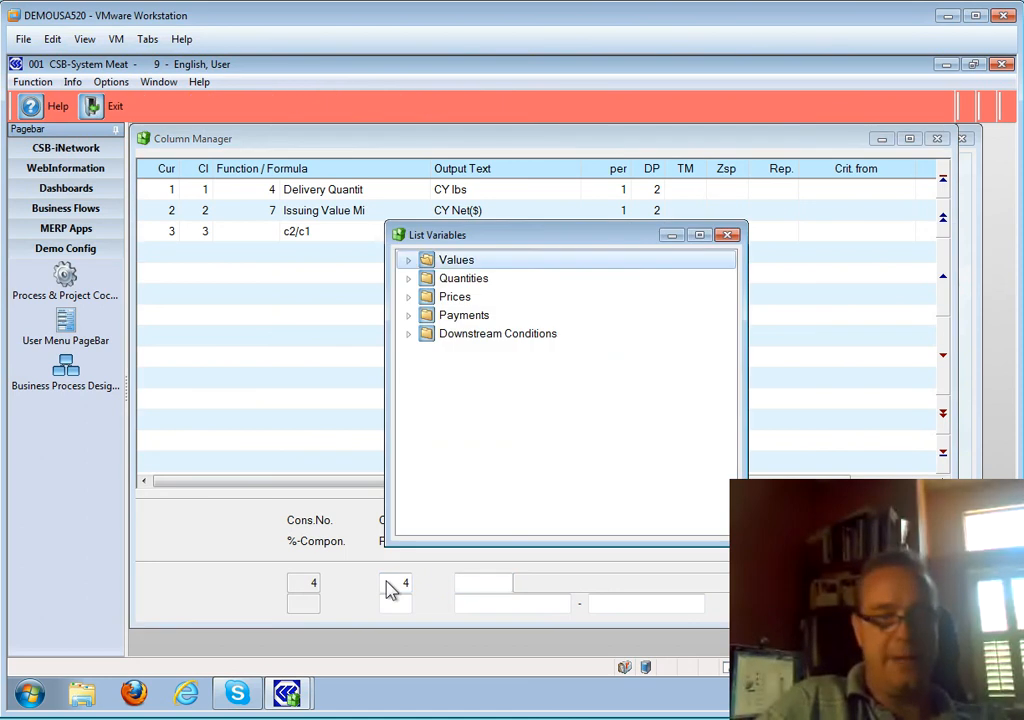
key(Down)
key(Right)
key(Down)
key(Down)
key(Down)
key(Down)
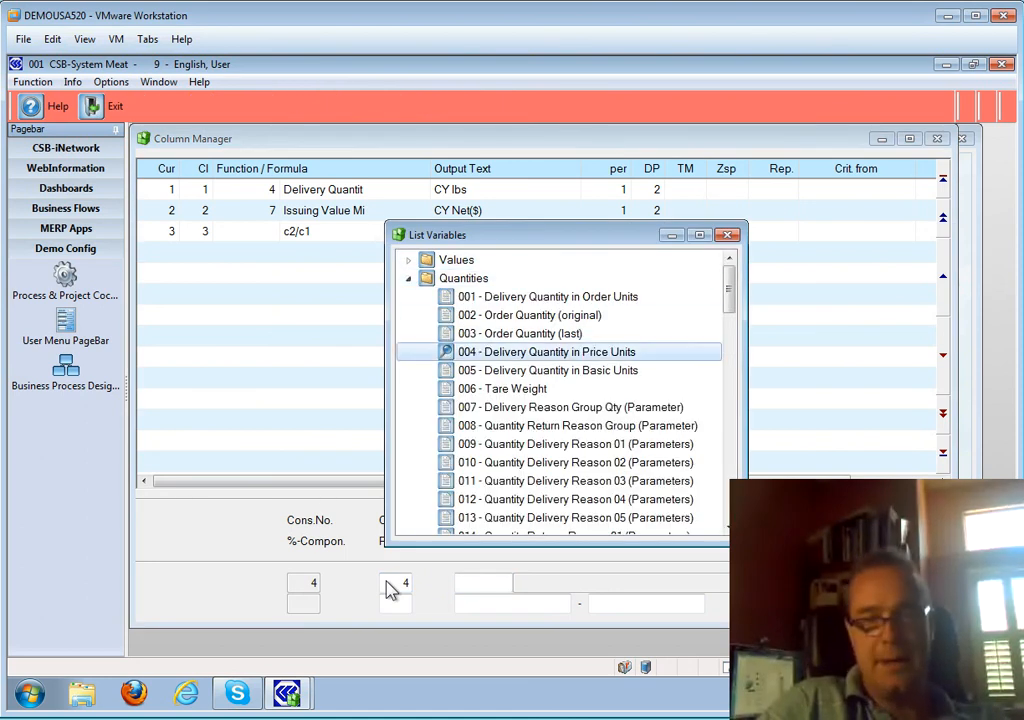
key(Return)
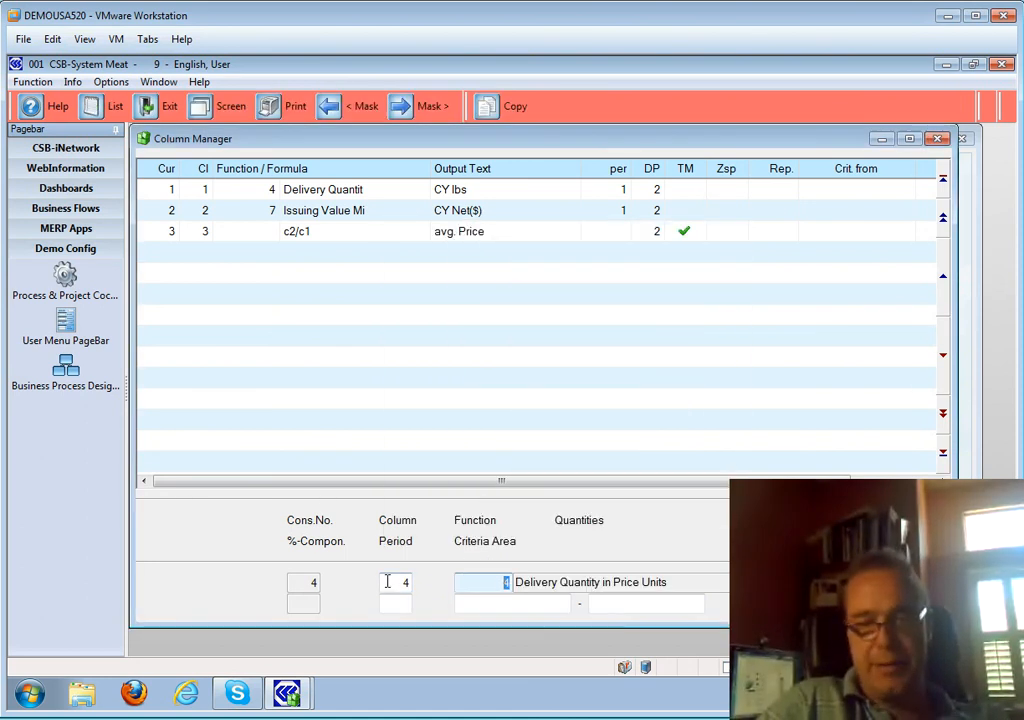
key(Return)
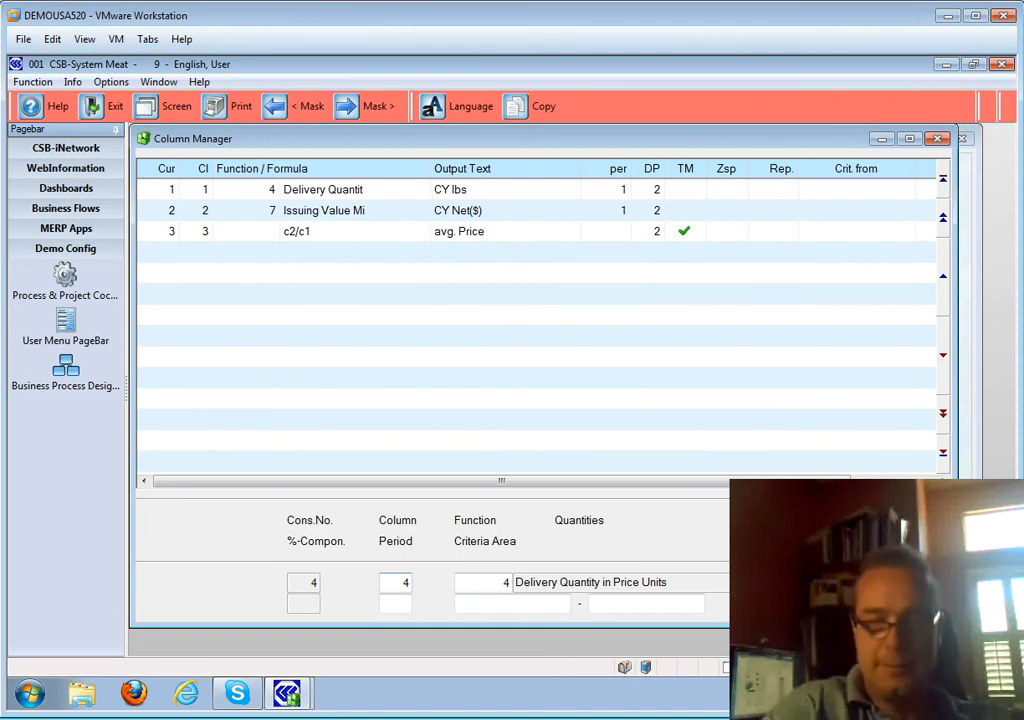
- Assign period 2 to column 4, save it as LY lbs, and begin column 5
key(Return)
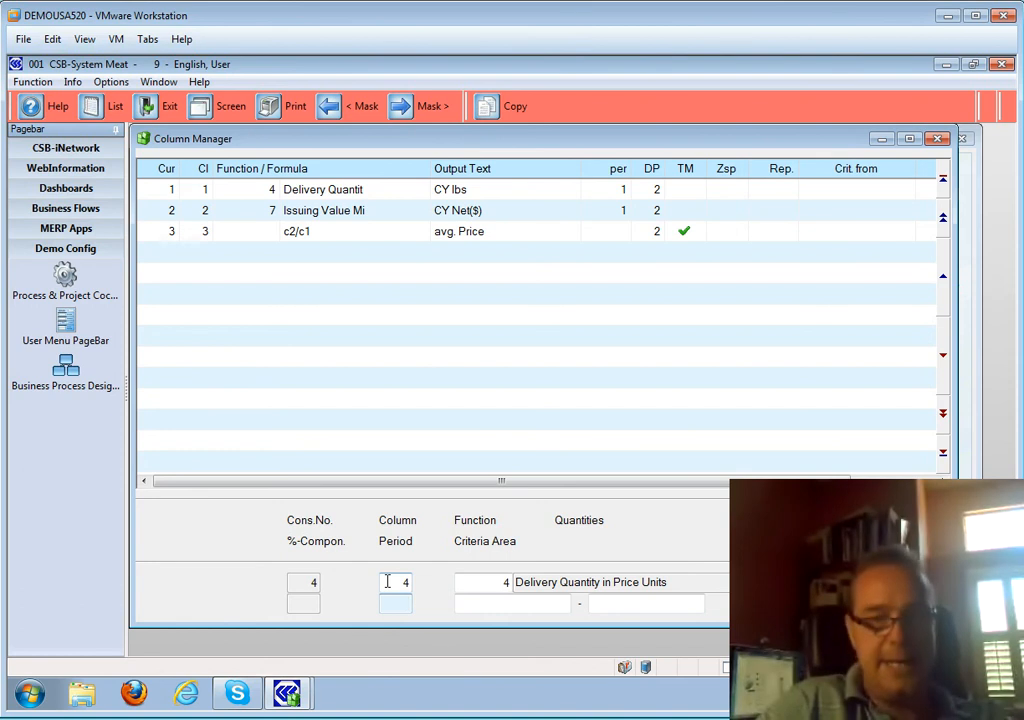
key(F2)
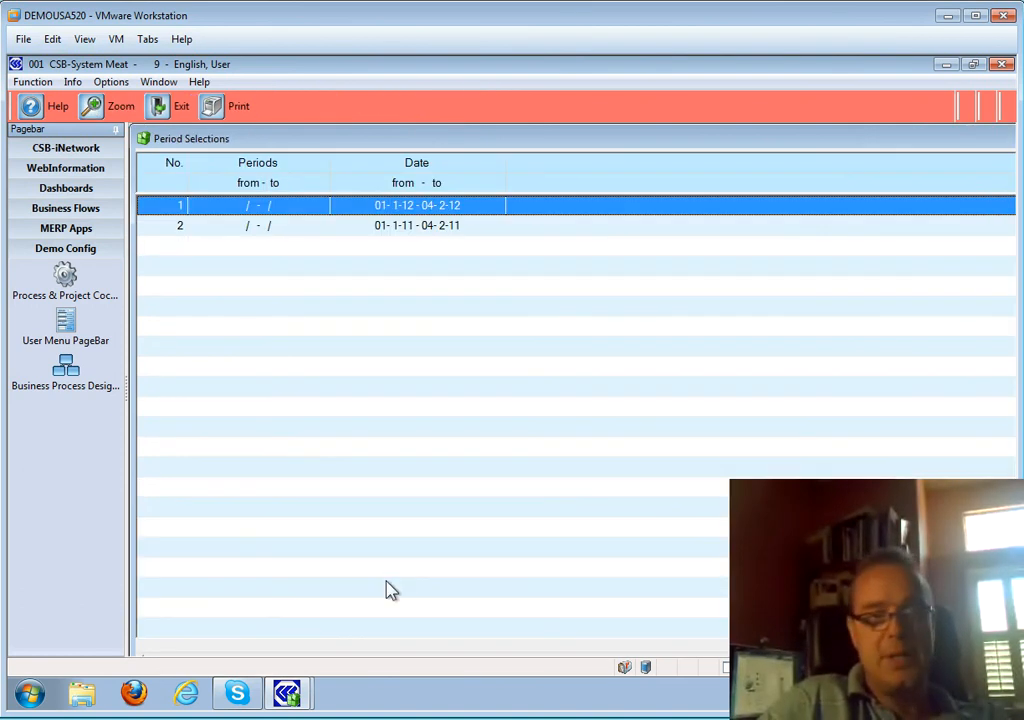
key(Down)
key(Return)
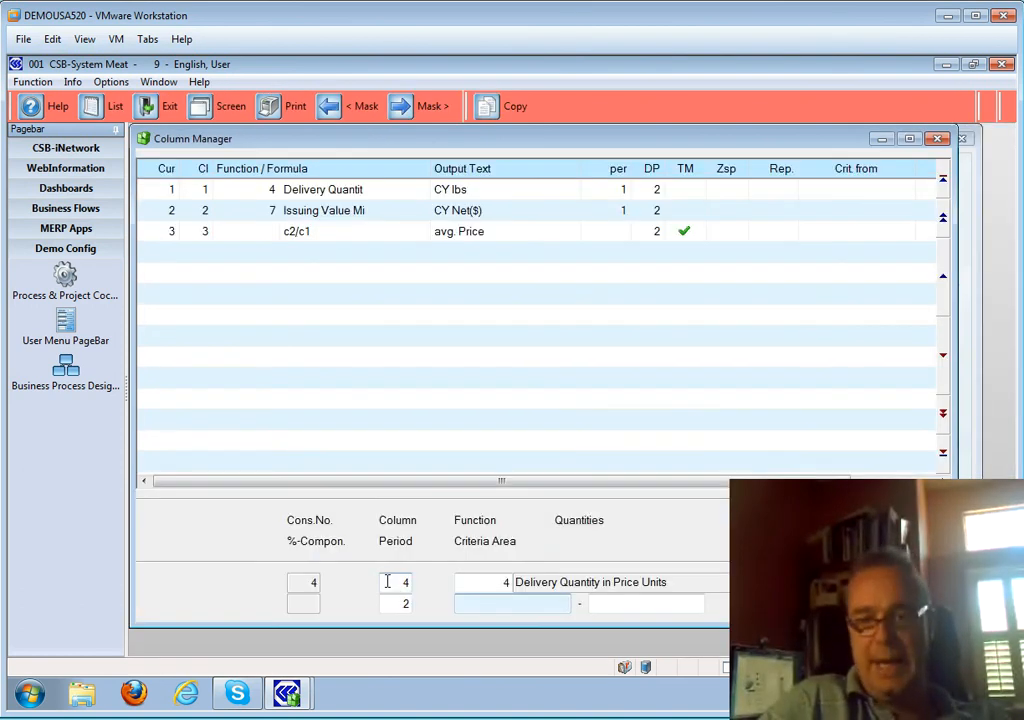
key(Return)
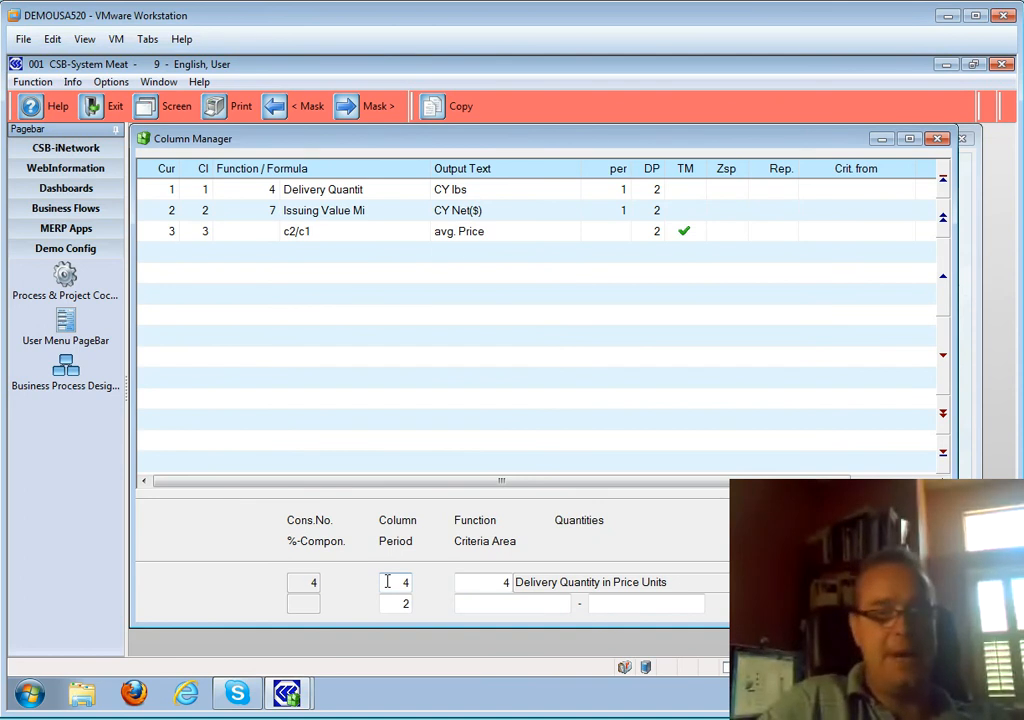
key(Return)
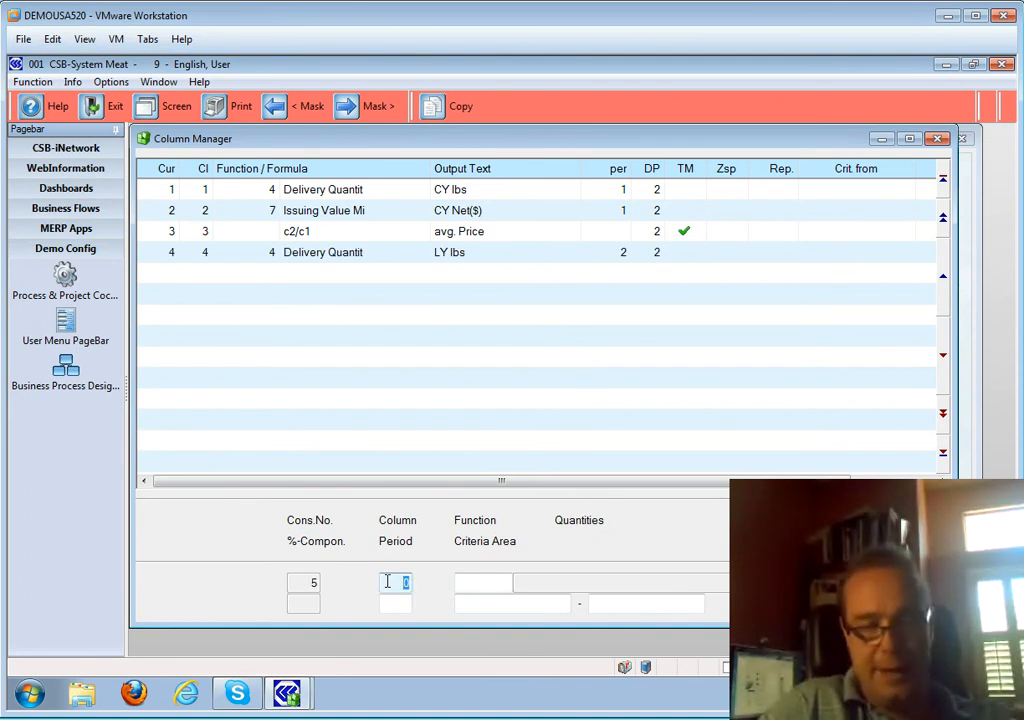
key(Return)
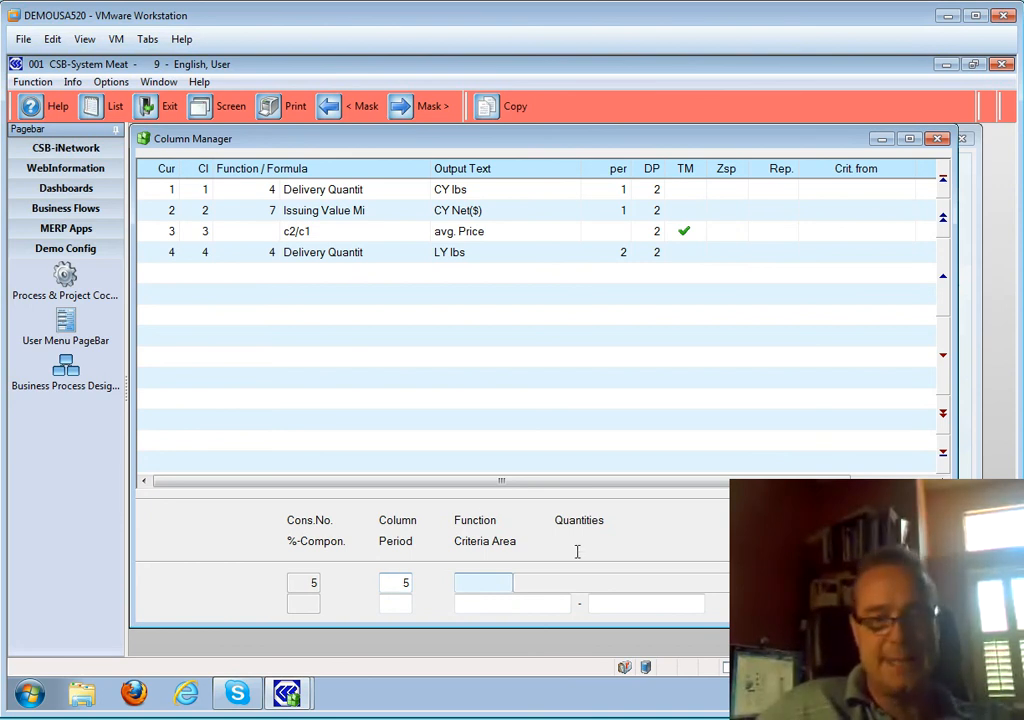
- Add column 5 as Values > 007 Issuing Value Minus all Conditions, period 2, labelled PY Net Sales
double_click(480, 588)
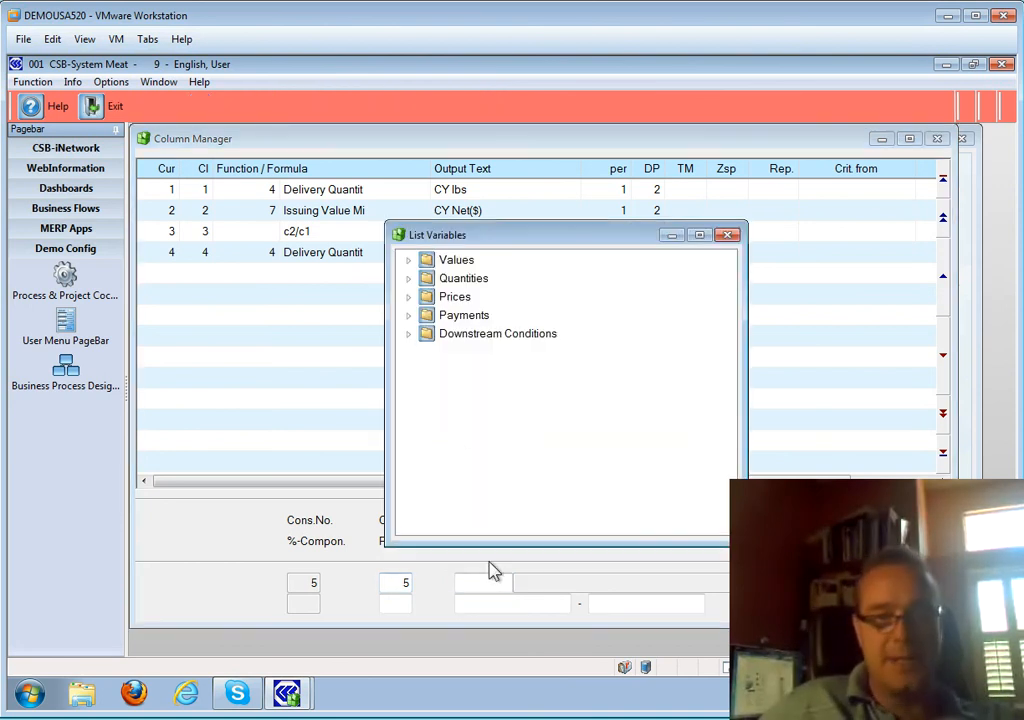
double_click(458, 262)
double_click(522, 388)
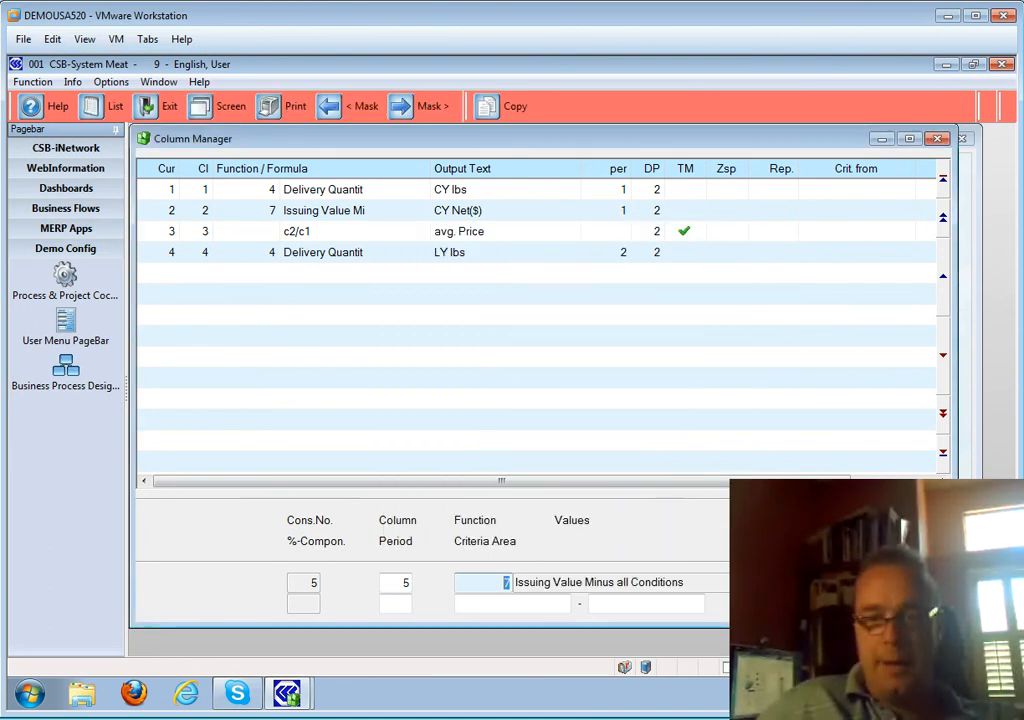
key(Return)
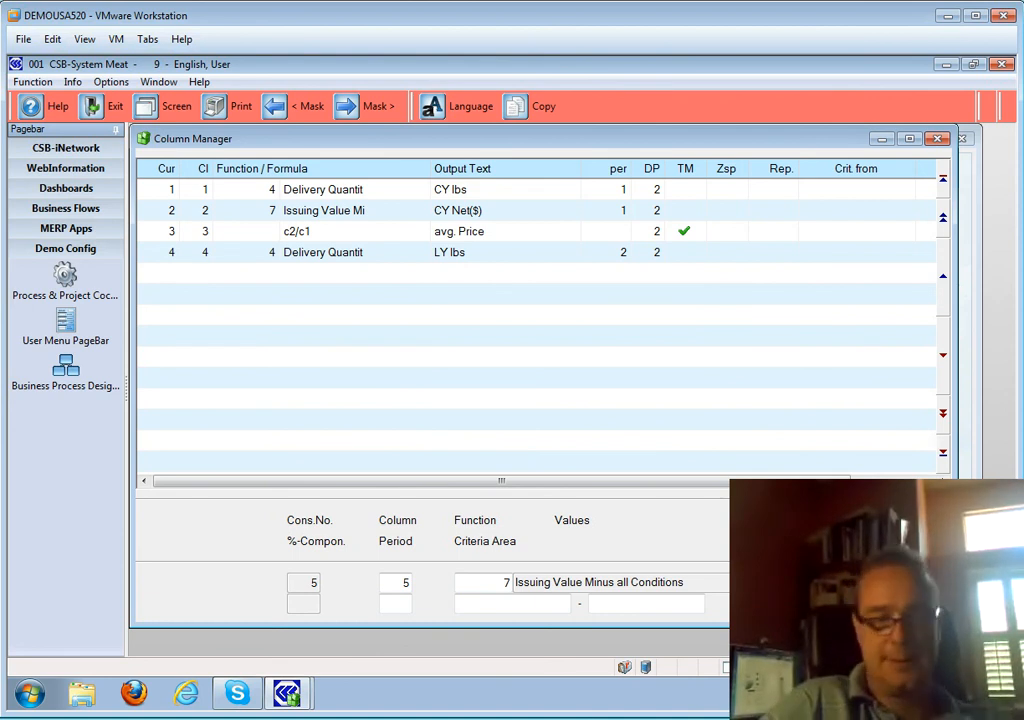
key(Return)
text(2)
key(Return)
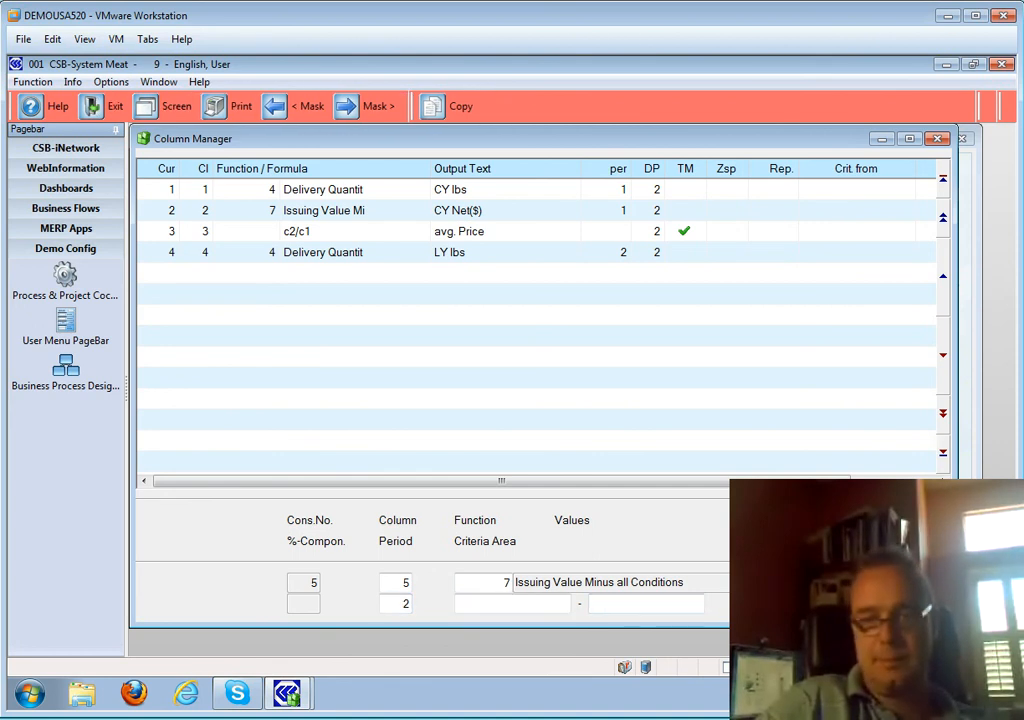
key(Return)
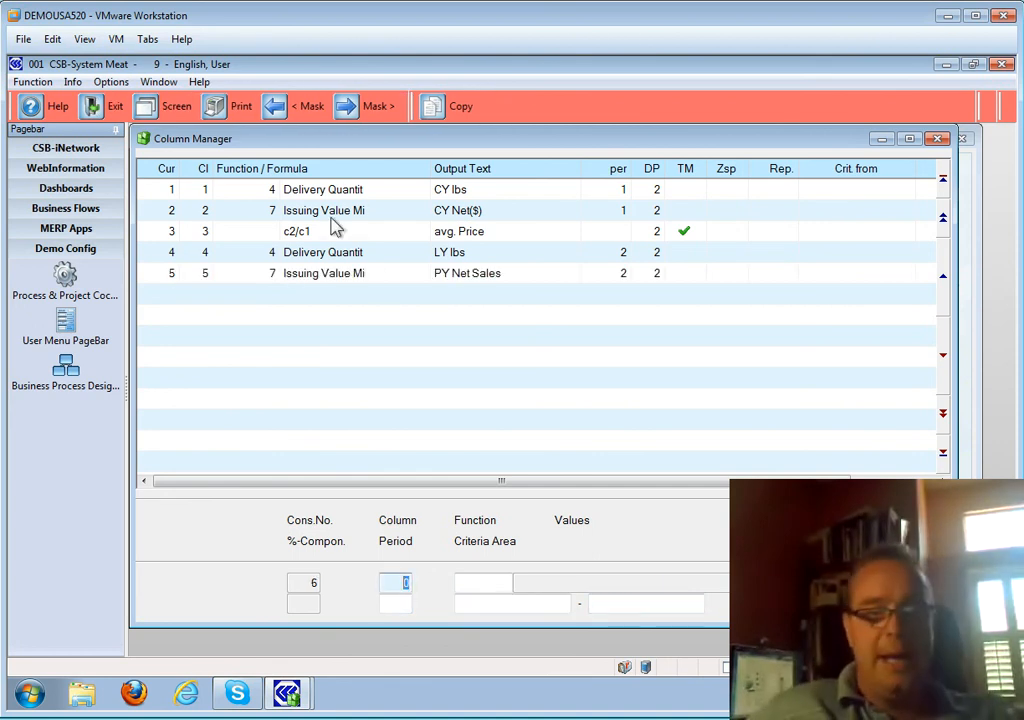
click(334, 276)
double_click(334, 276)
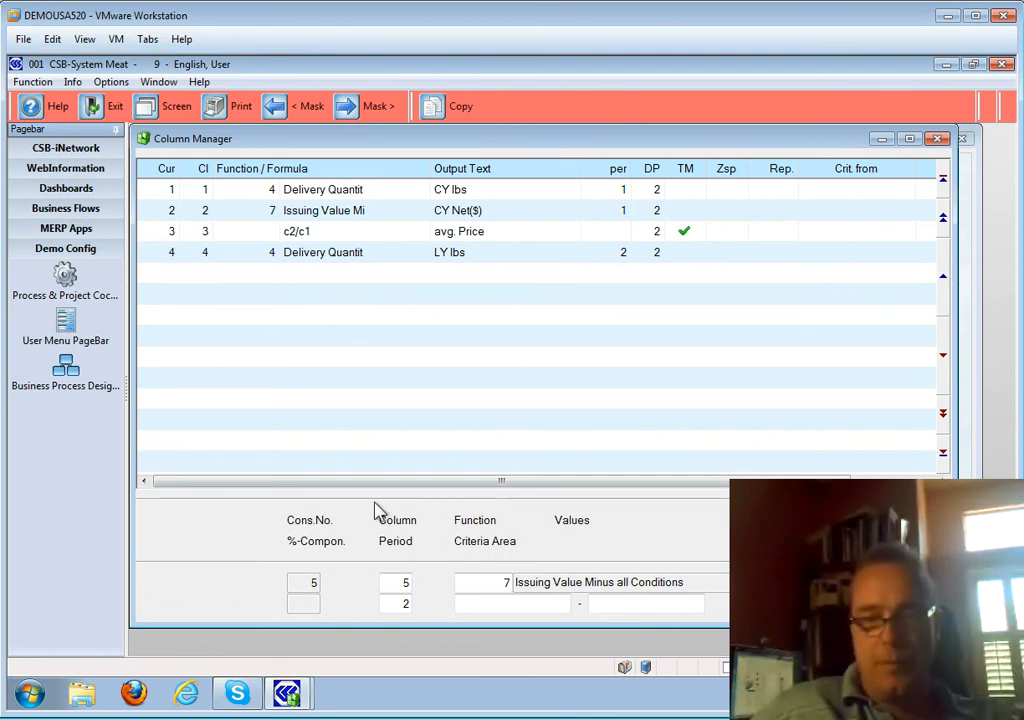
key(Escape)
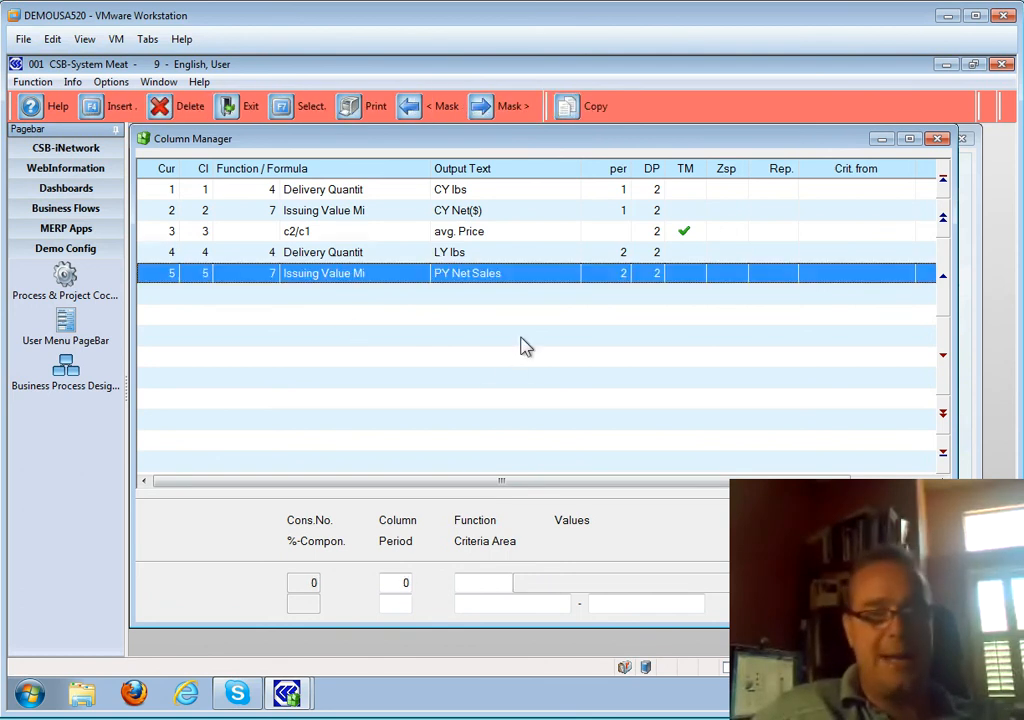
- Review the five existing column definitions, including PY Net Sales
click(353, 253)
click(341, 197)
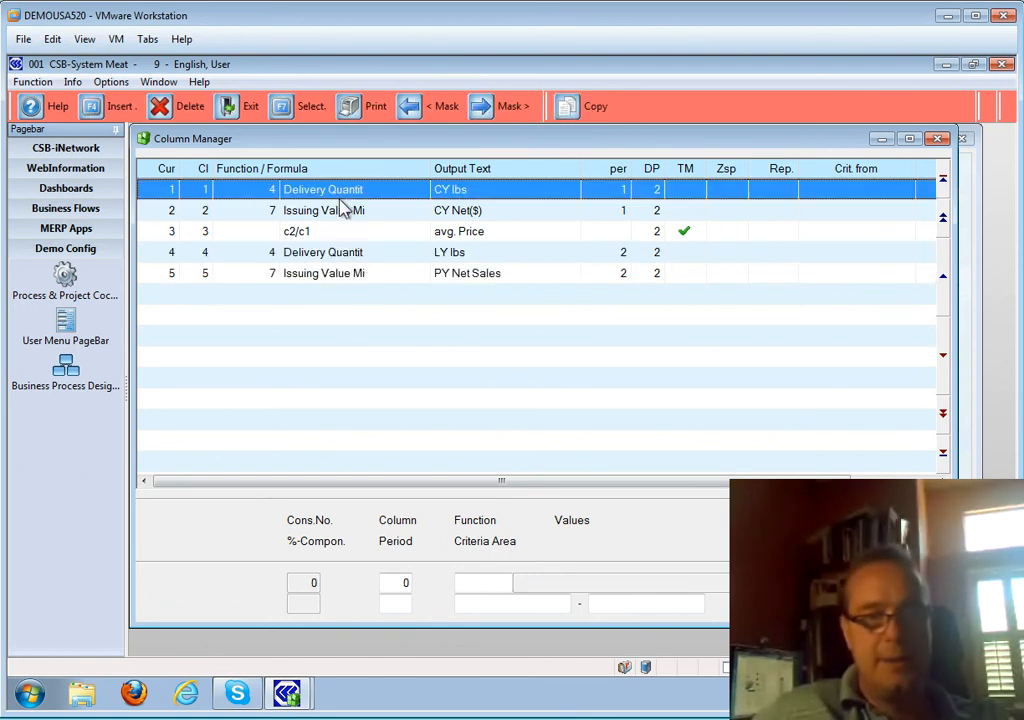
click(339, 210)
click(343, 255)
click(352, 275)
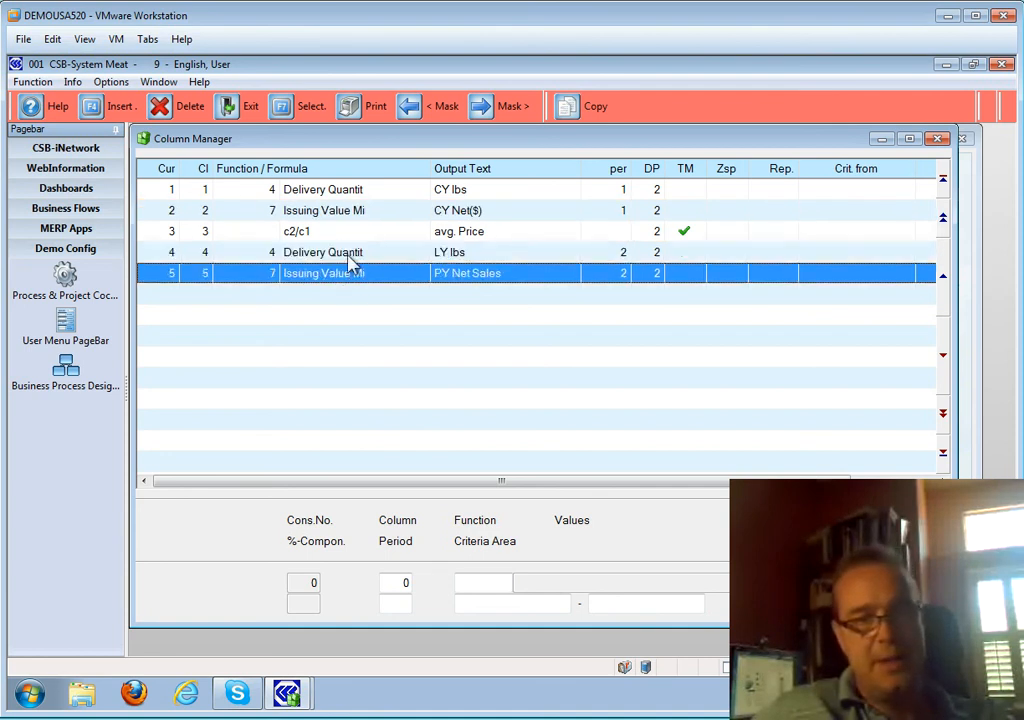
click(353, 256)
- Create column 6 with formula c1-c4 labelled Change (lbs)
click(392, 583)
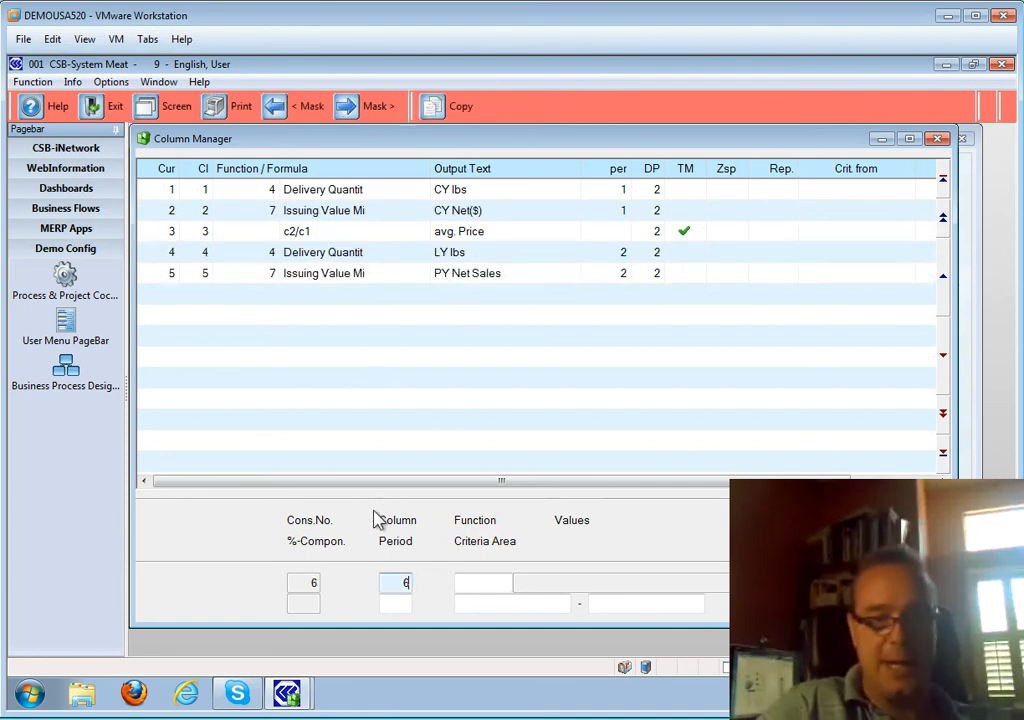
key(Return)
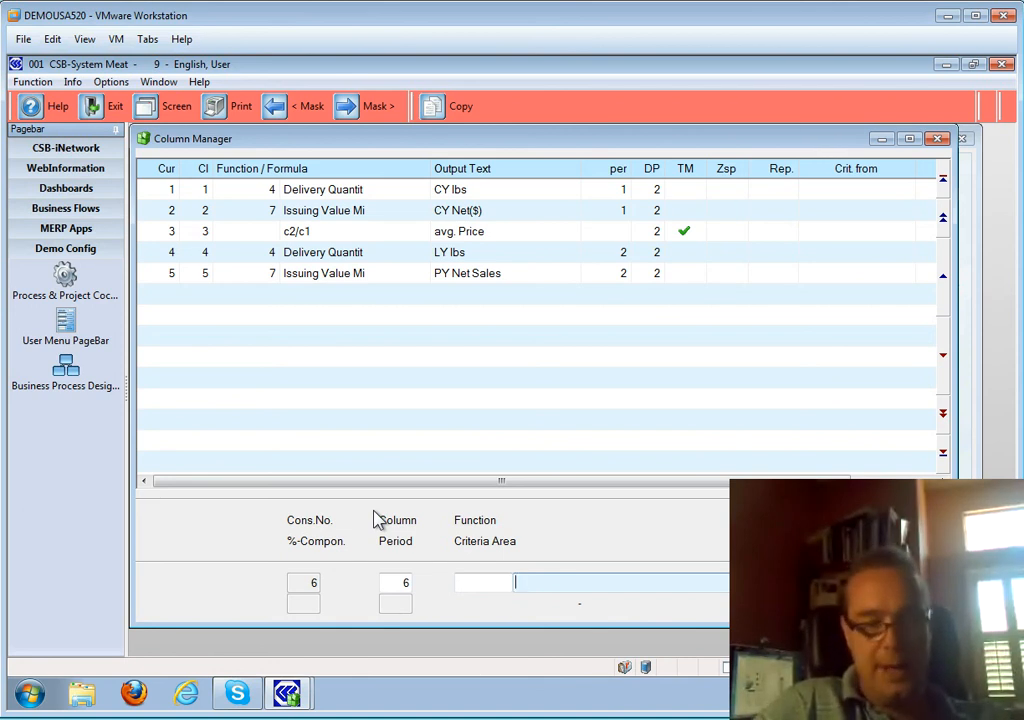
text(c1)
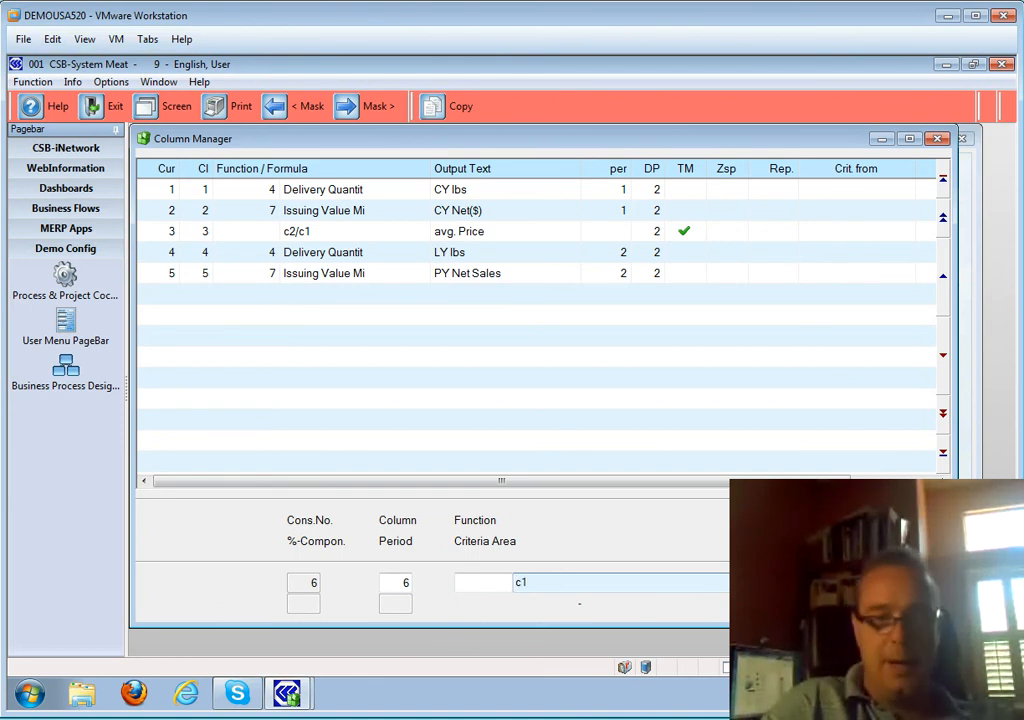
text(-)
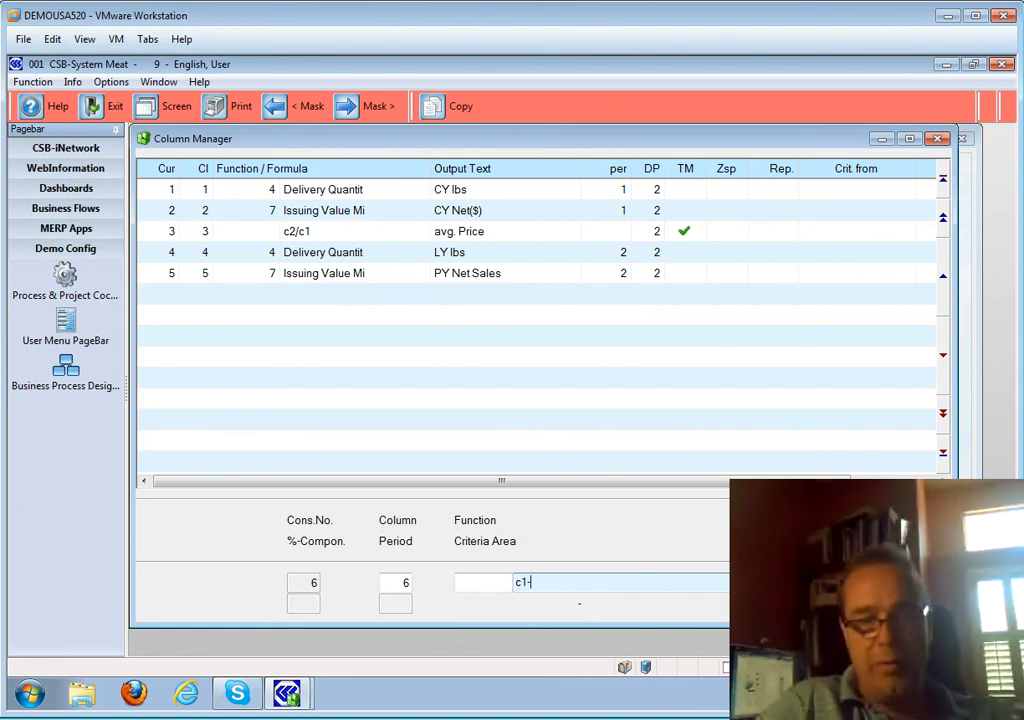
text(c4)
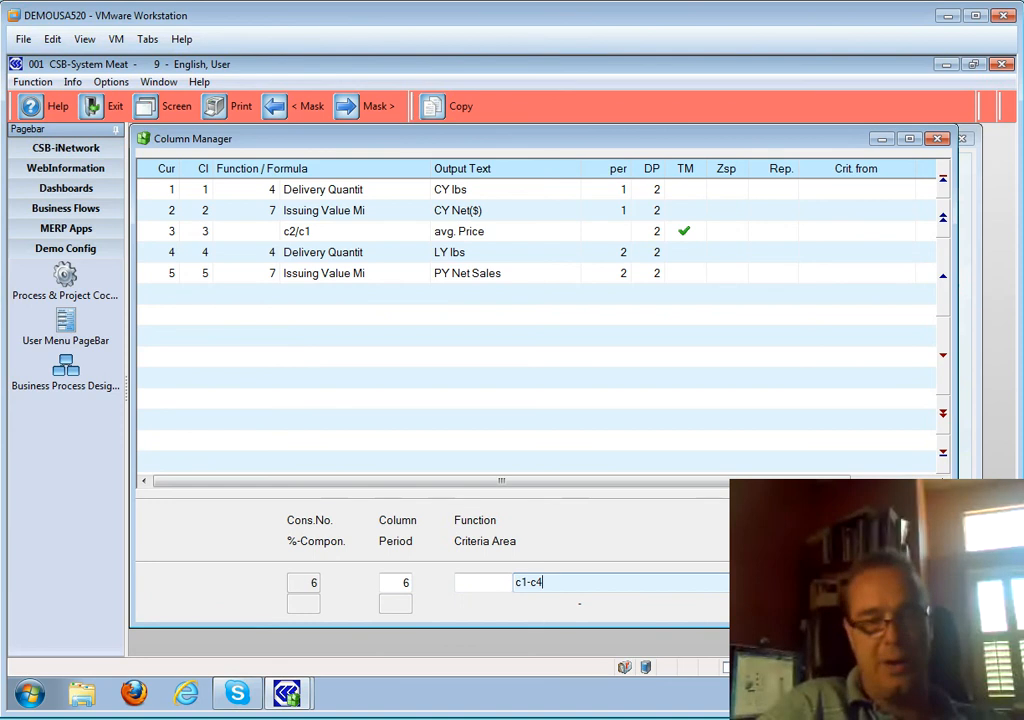
key(Return)
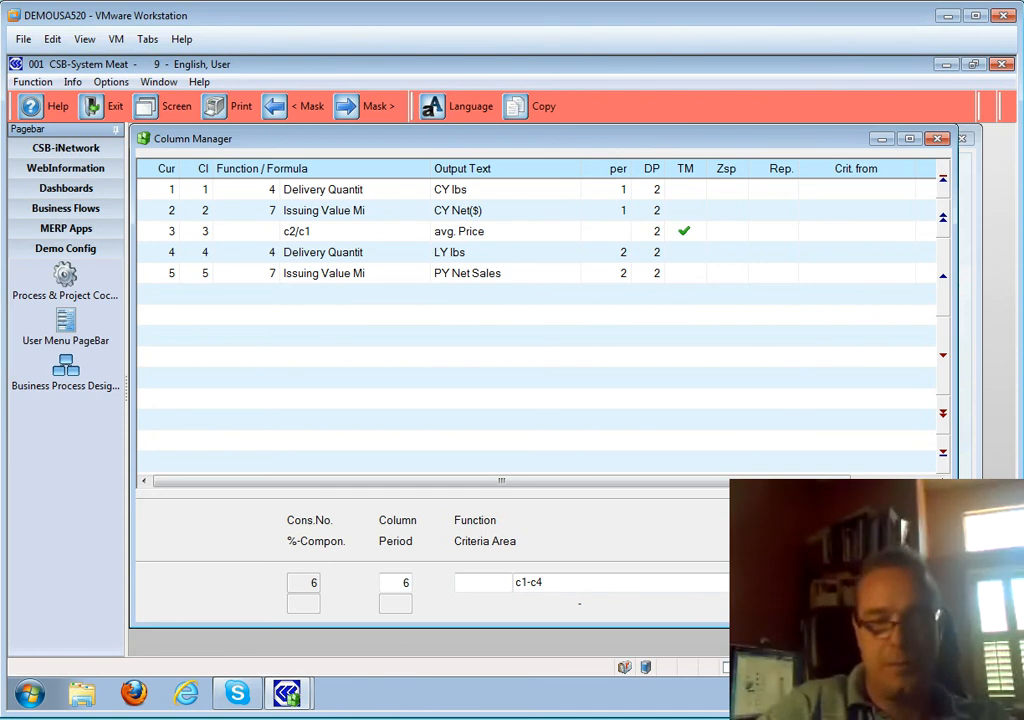
key(Return)
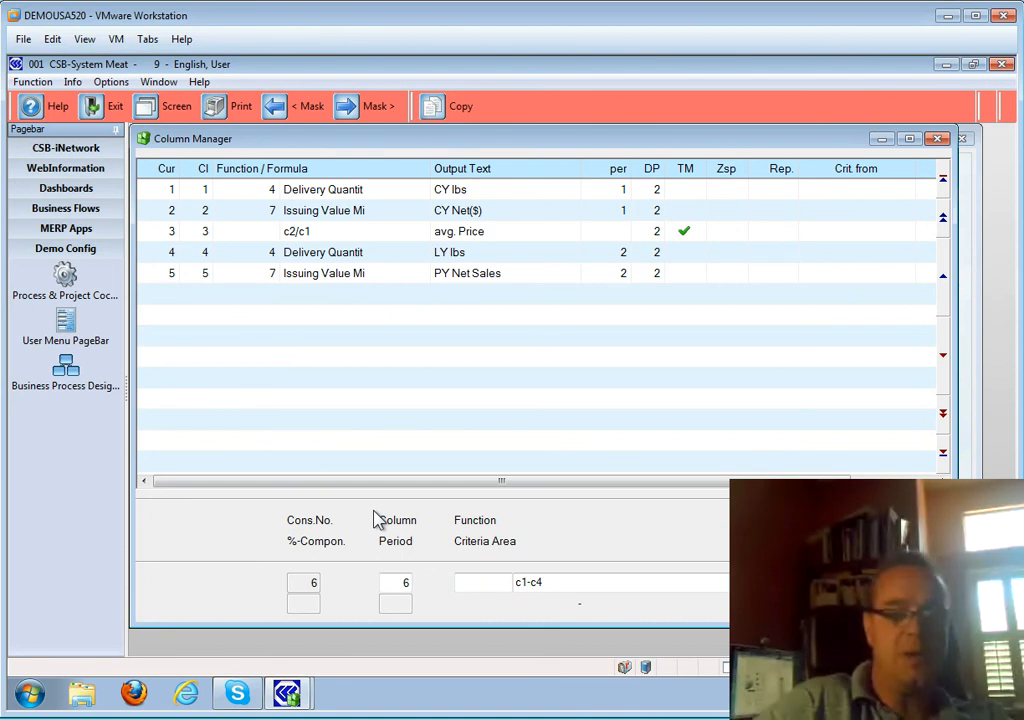
key(Return)
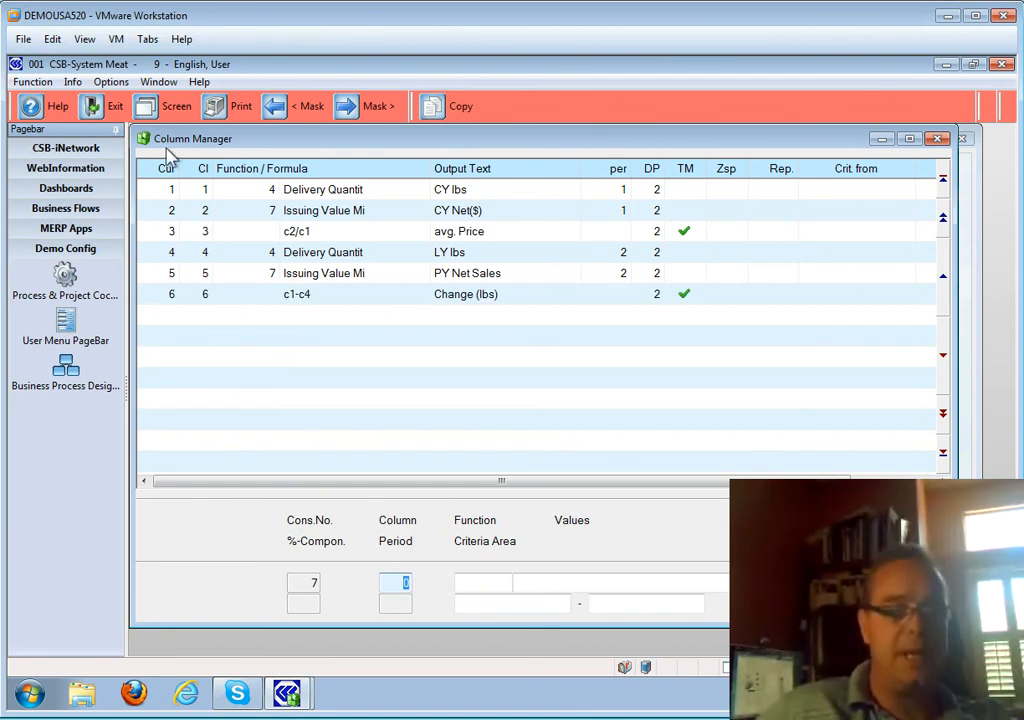
- Leave the column list, save evaluation 13000 My YTD Comparison PYTD, and reopen it
click(115, 108)
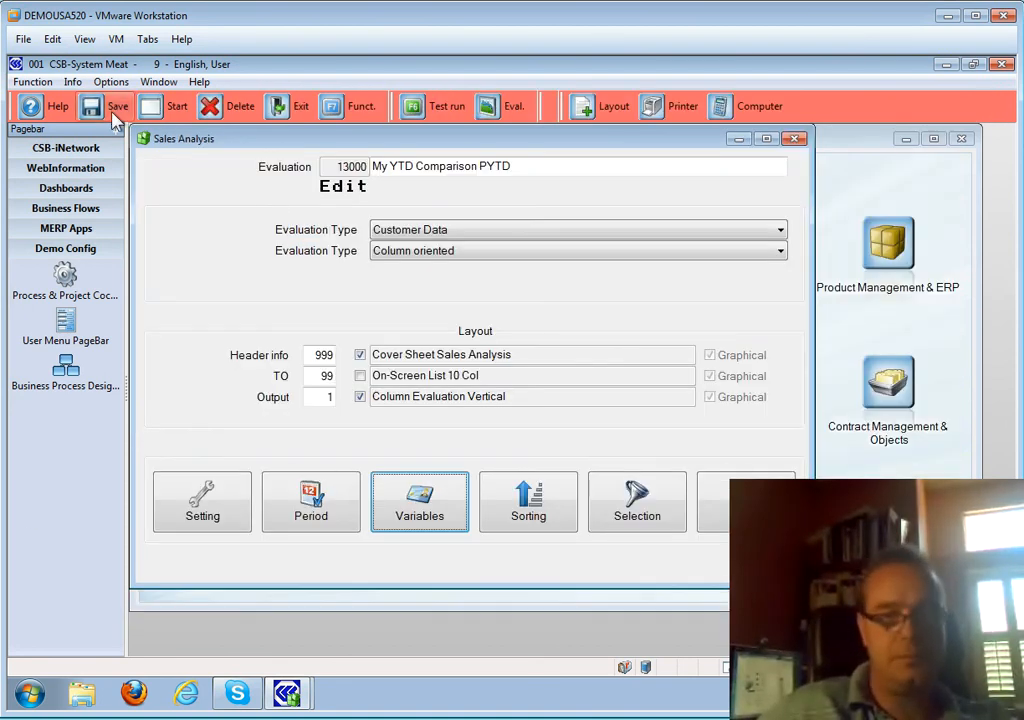
click(113, 108)
key(Down)
key(Down)
key(Down)
key(Down)
key(Down)
key(Down)
key(Return)
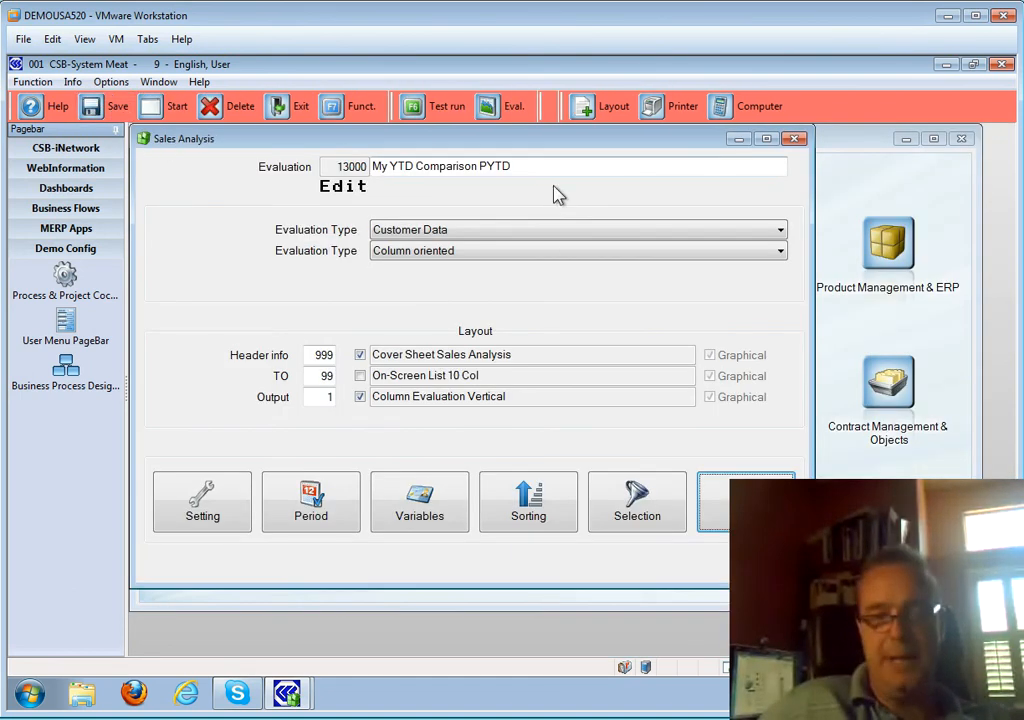
- Start evaluation 13000, confirm with Yes, and expand its entry in the evaluation results list
click(727, 510)
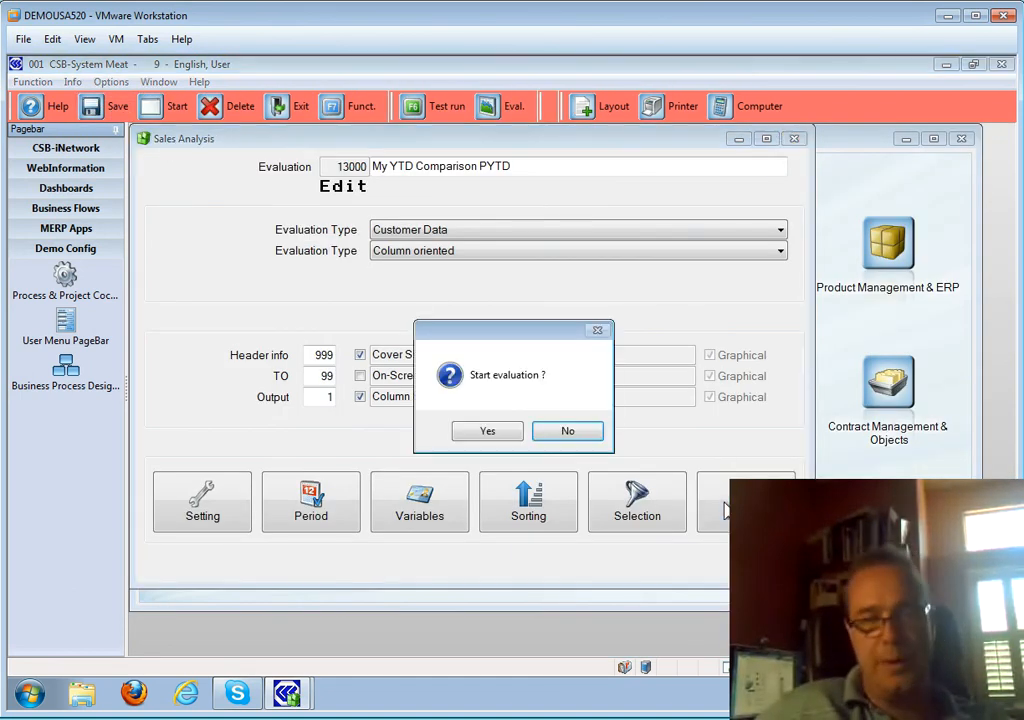
click(476, 432)
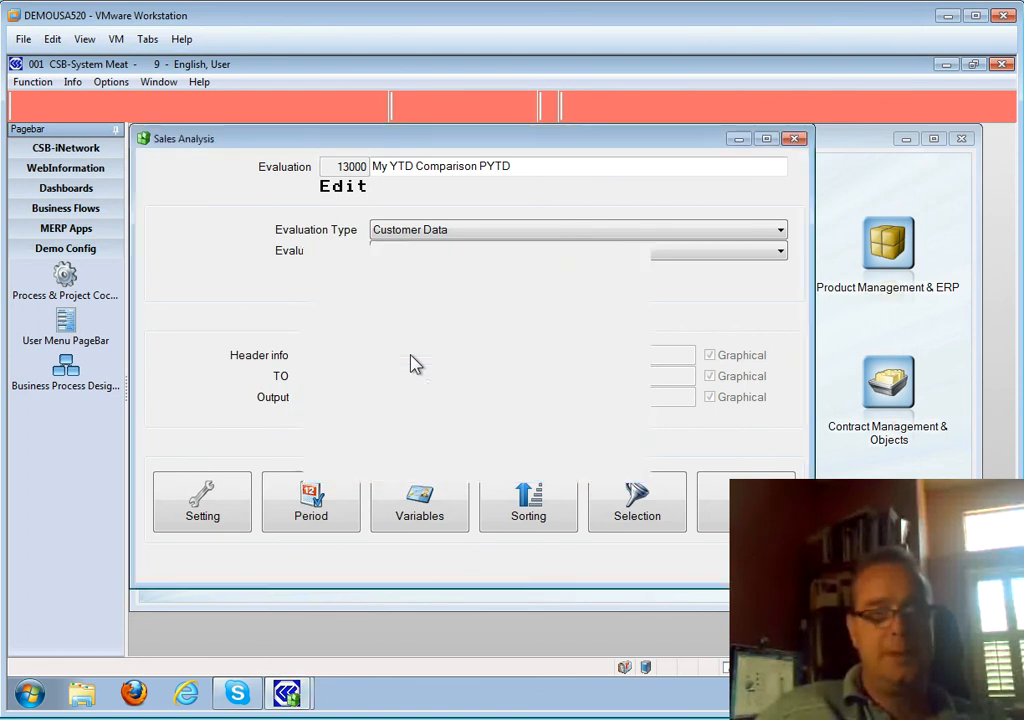
click(305, 112)
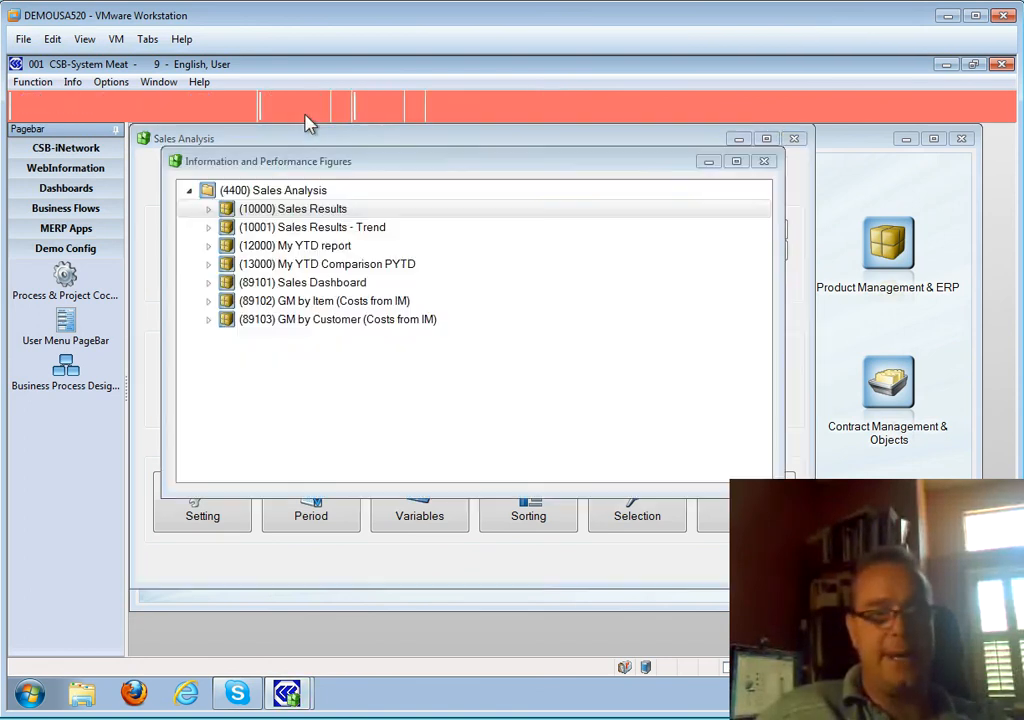
double_click(310, 263)
- Open the new dated result and compare Delibrands of America's and EW Grobbel's CY and LY lbs
double_click(309, 281)
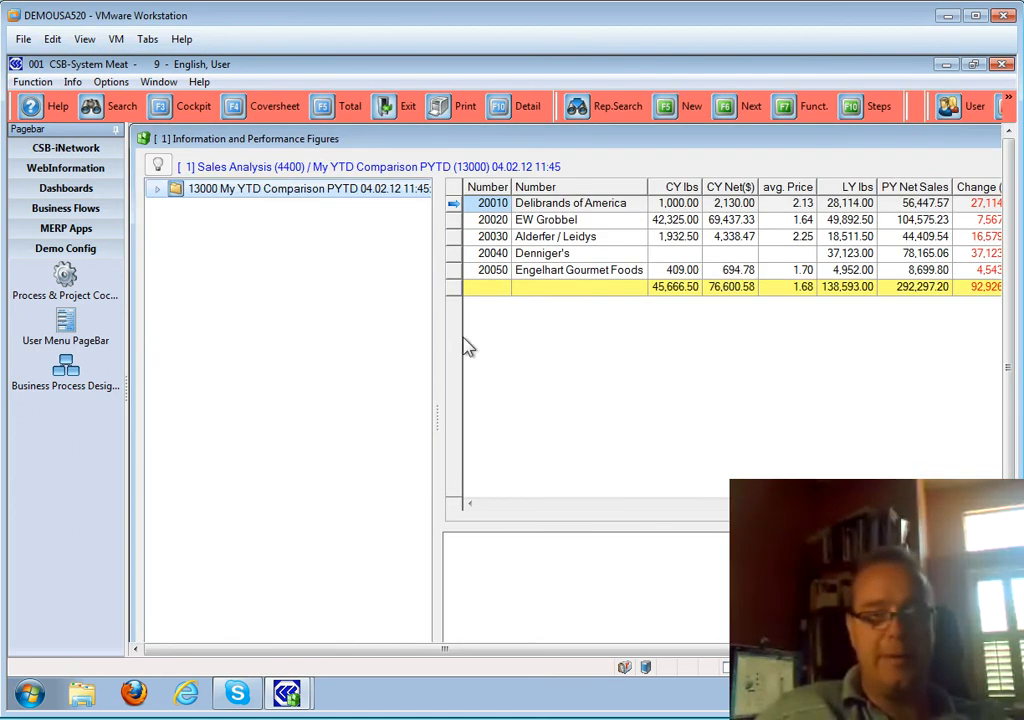
drag(439, 375, 338, 368)
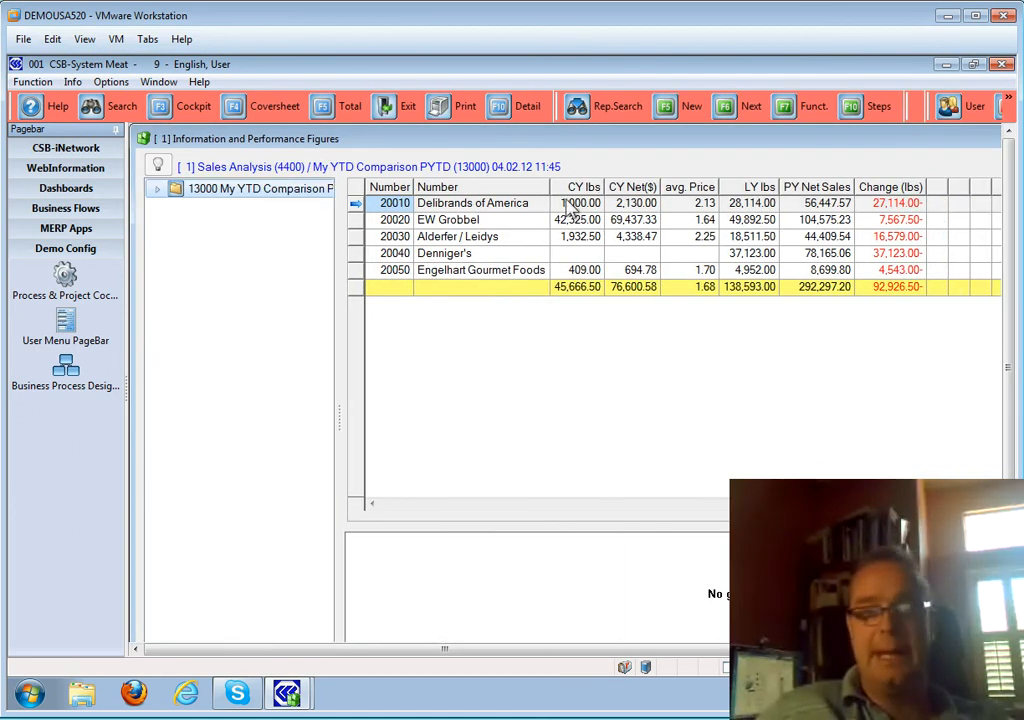
click(577, 204)
click(748, 220)
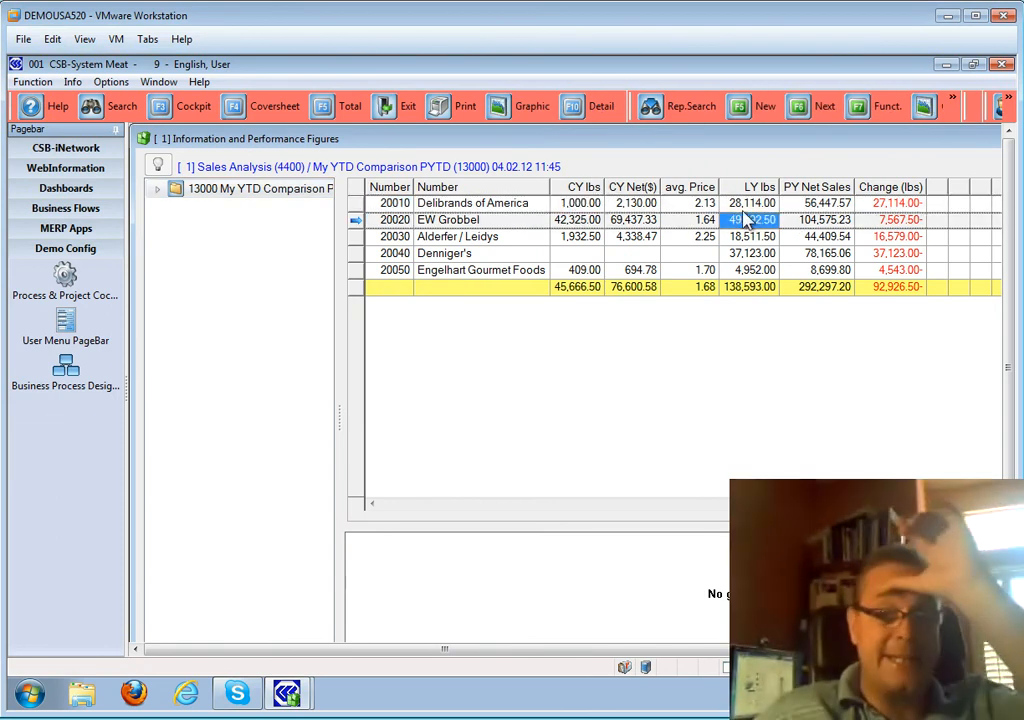
click(745, 203)
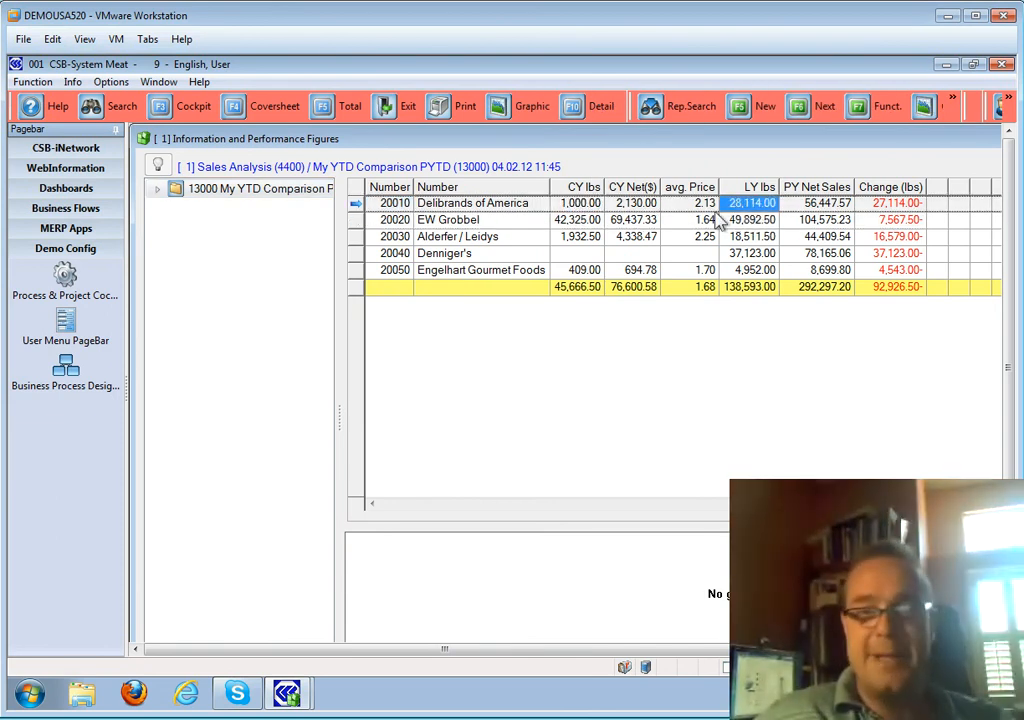
click(578, 203)
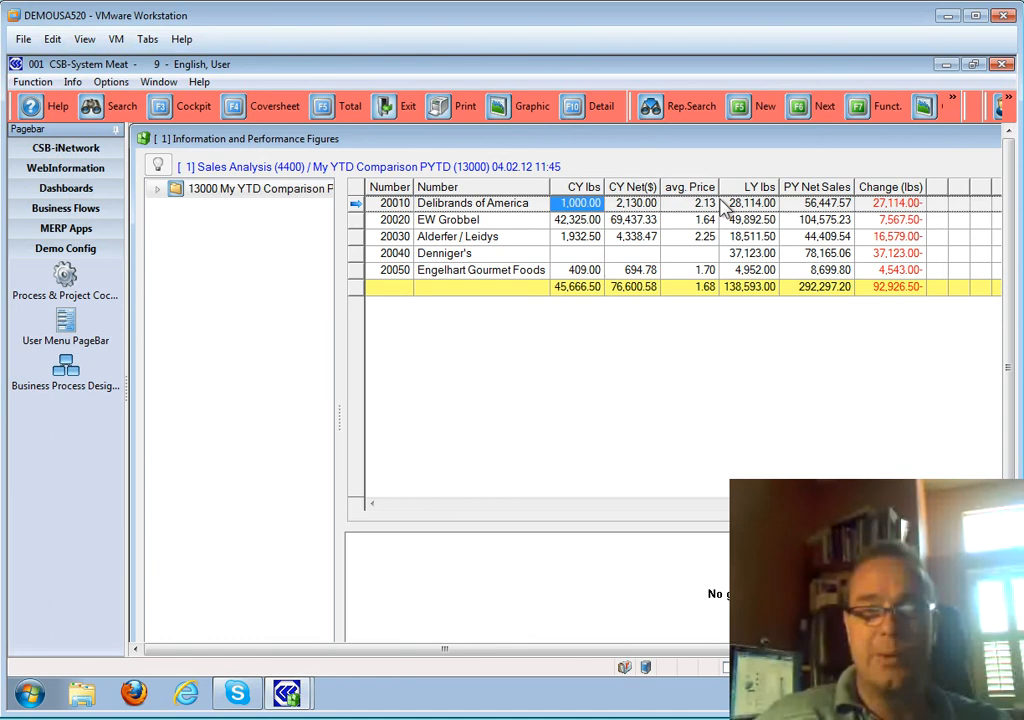
click(736, 204)
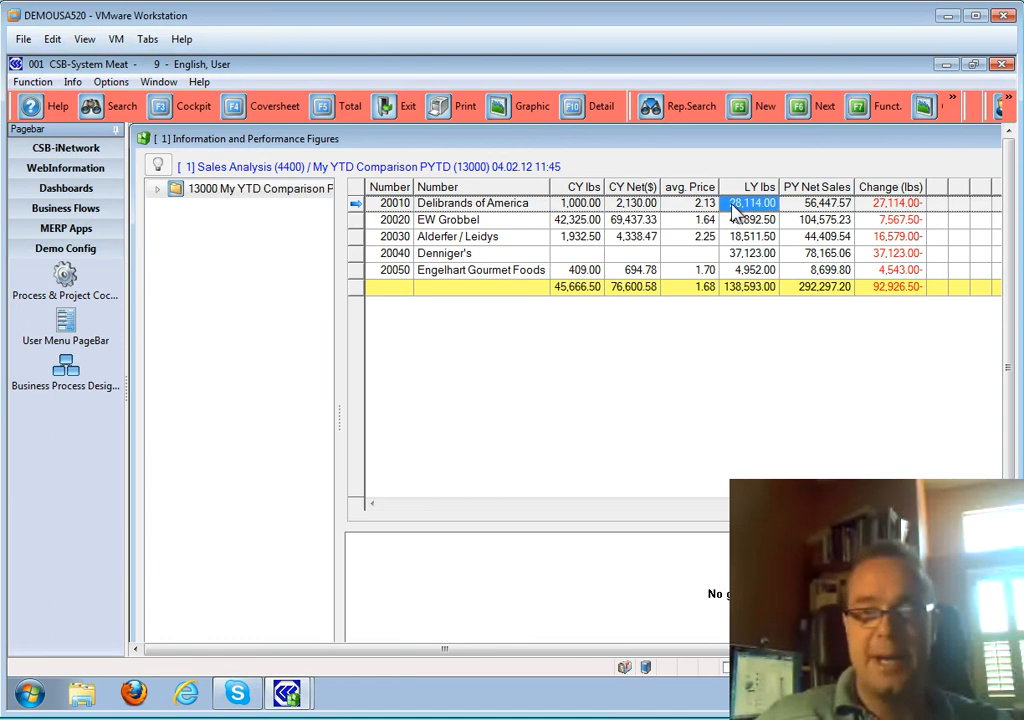
click(560, 222)
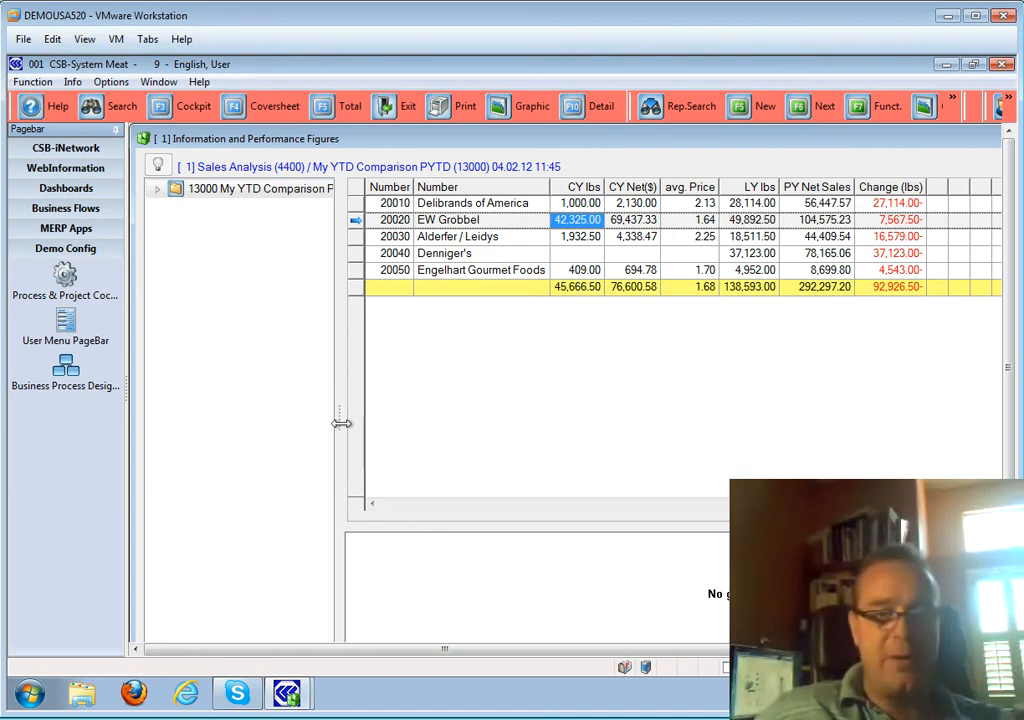
- Expand the customer tree and show Delibrands of America by product group, e.g. Boxed Beef
drag(340, 418, 402, 417)
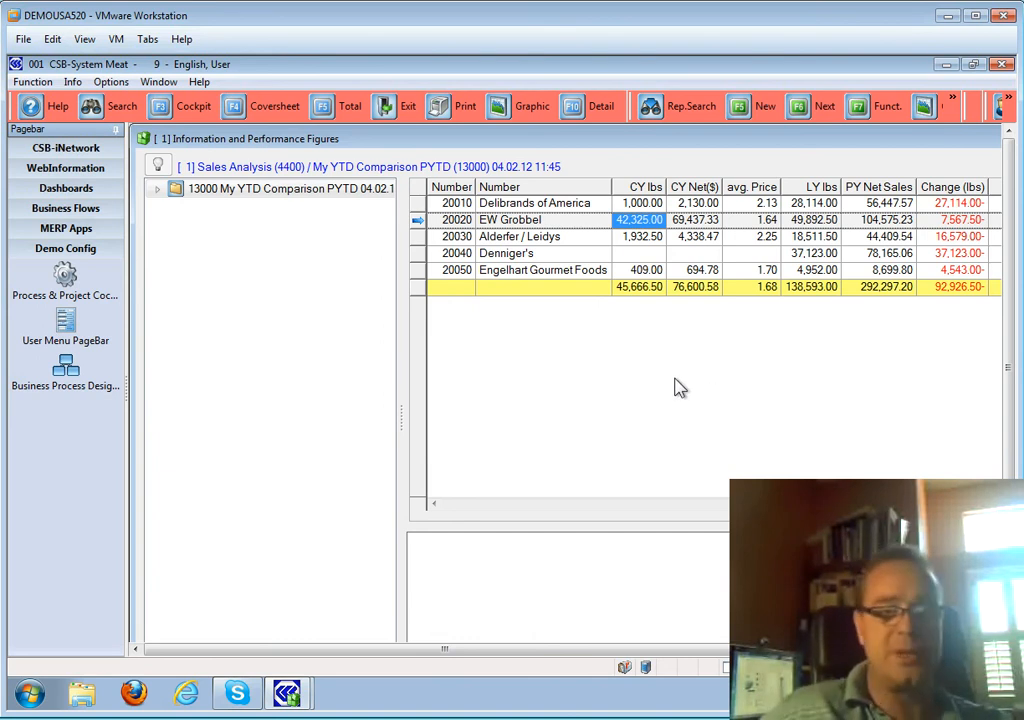
click(157, 189)
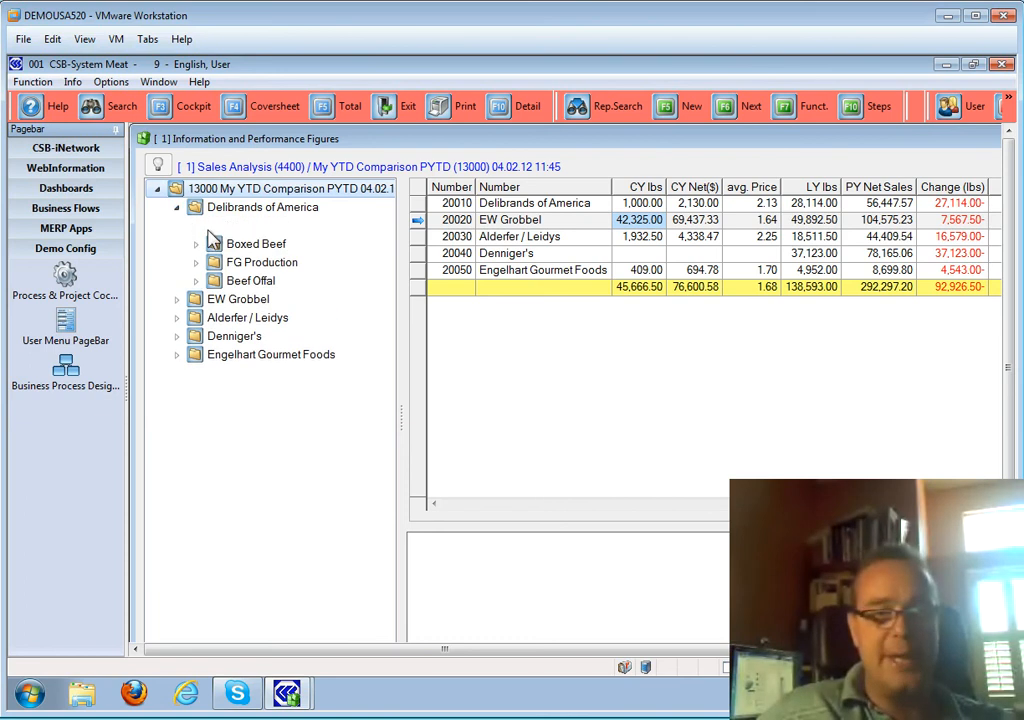
click(229, 212)
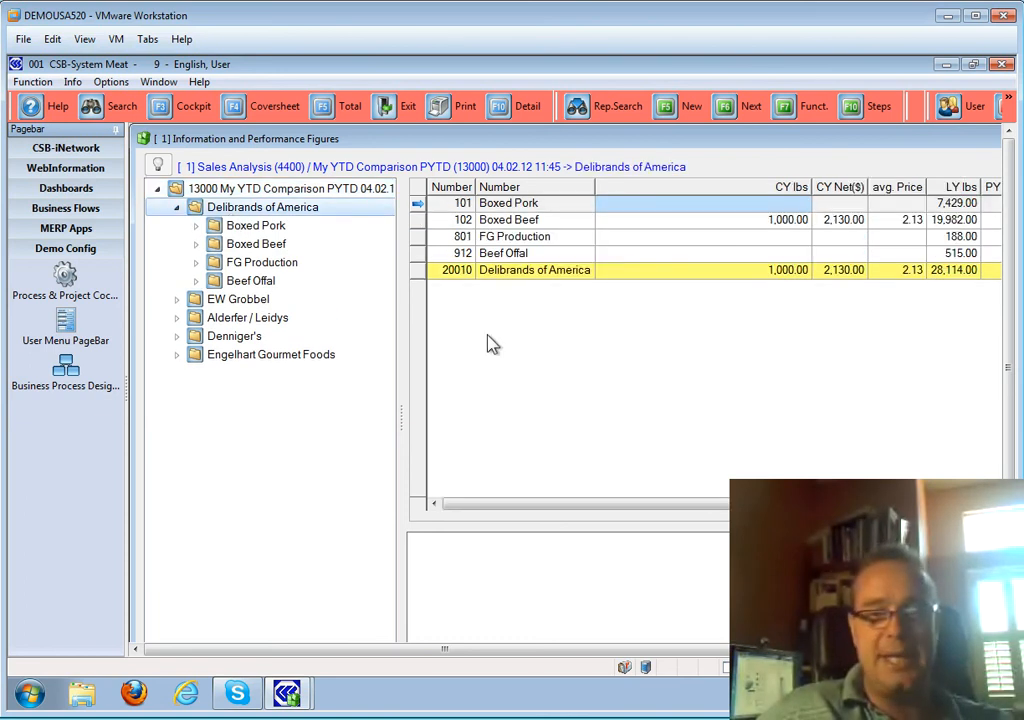
drag(811, 186, 678, 178)
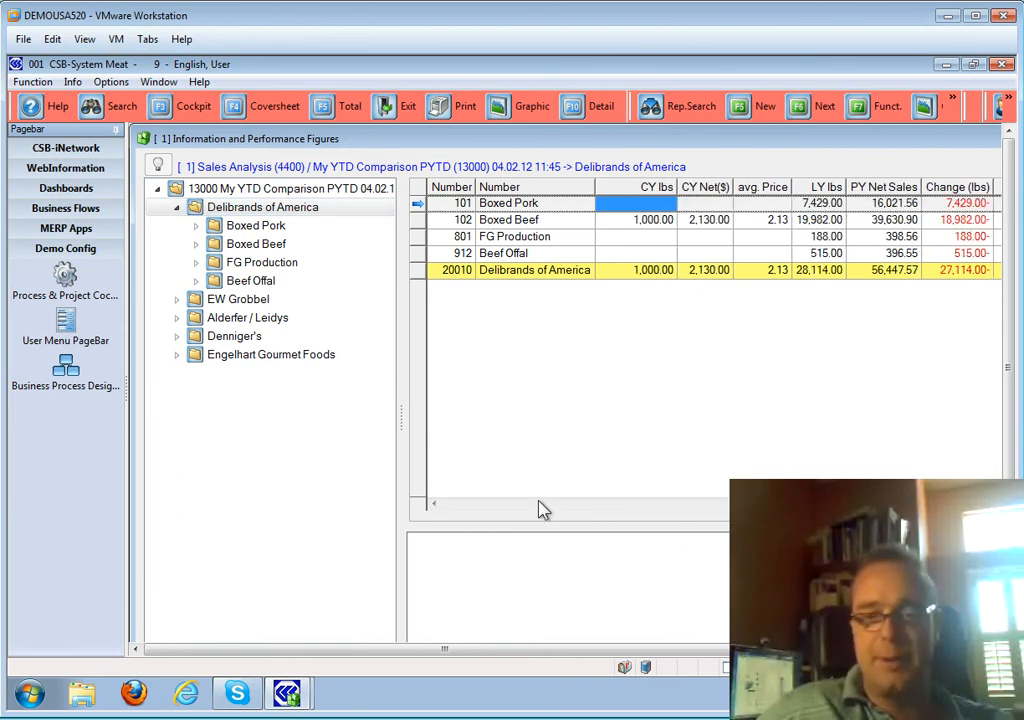